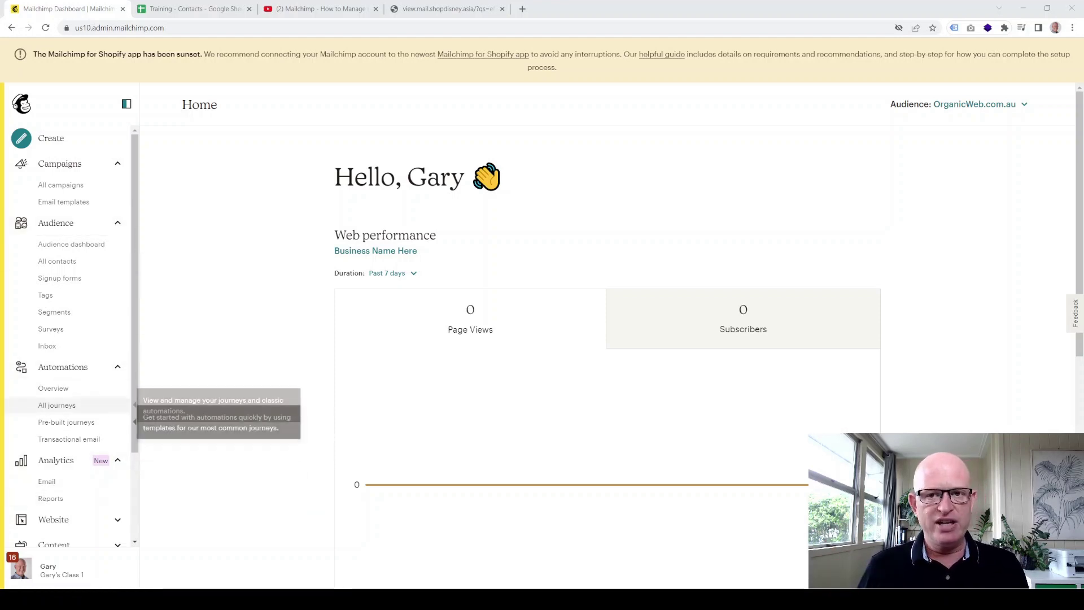
Step: Open the My files library in the Content section
{"action": "scroll", "coordinate": [68, 353], "scroll_direction": "down", "scroll_amount": 2}
{"action": "scroll", "coordinate": [67, 352], "scroll_direction": "down", "scroll_amount": 1}
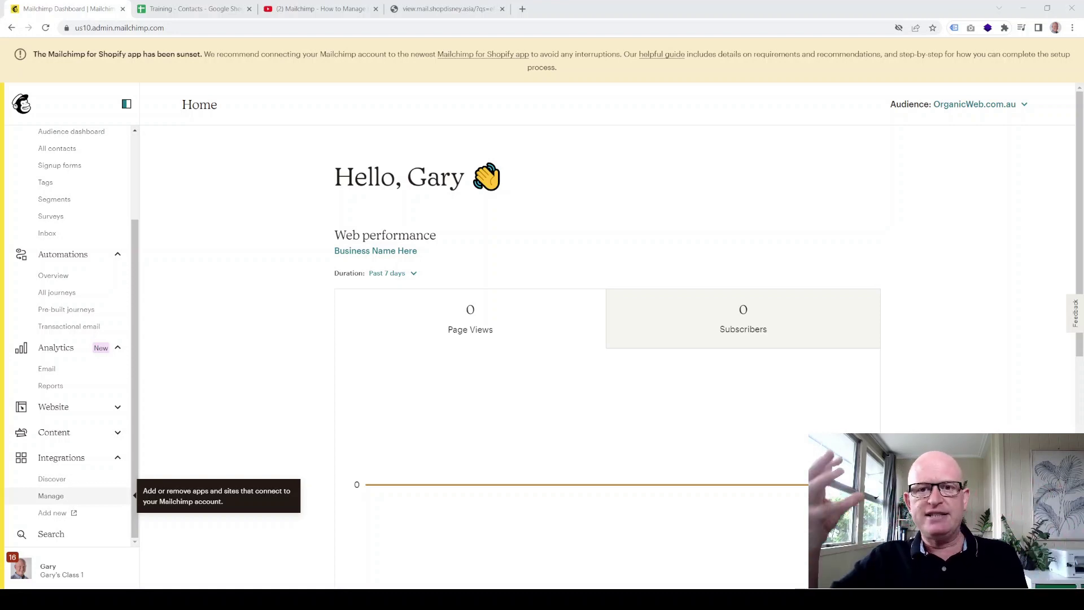
{"action": "scroll", "coordinate": [68, 254], "scroll_direction": "up", "scroll_amount": 1}
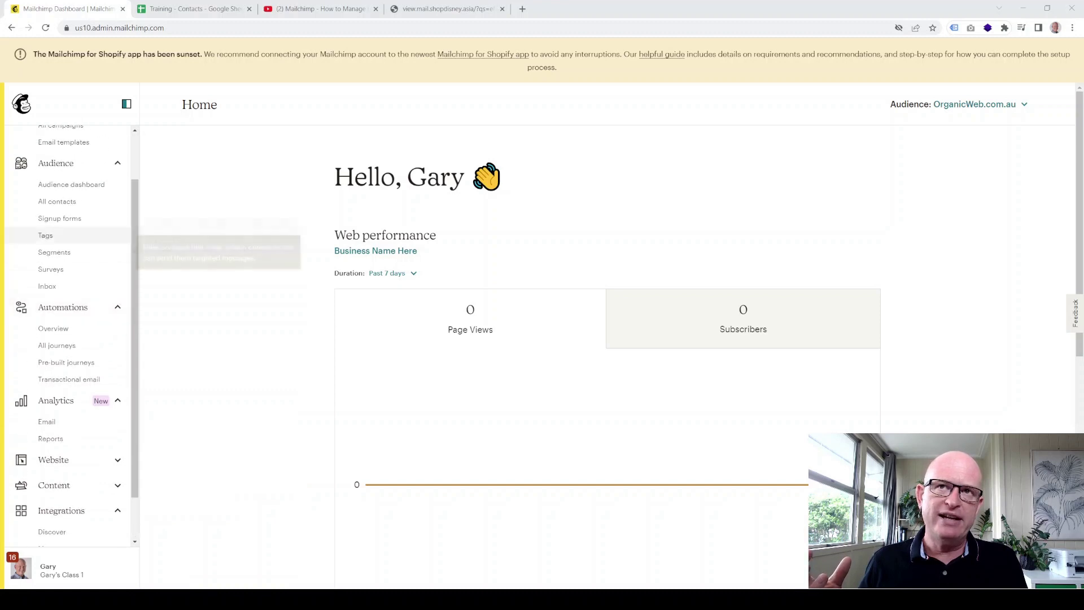
{"action": "scroll", "coordinate": [238, 338], "scroll_direction": "down", "scroll_amount": 3}
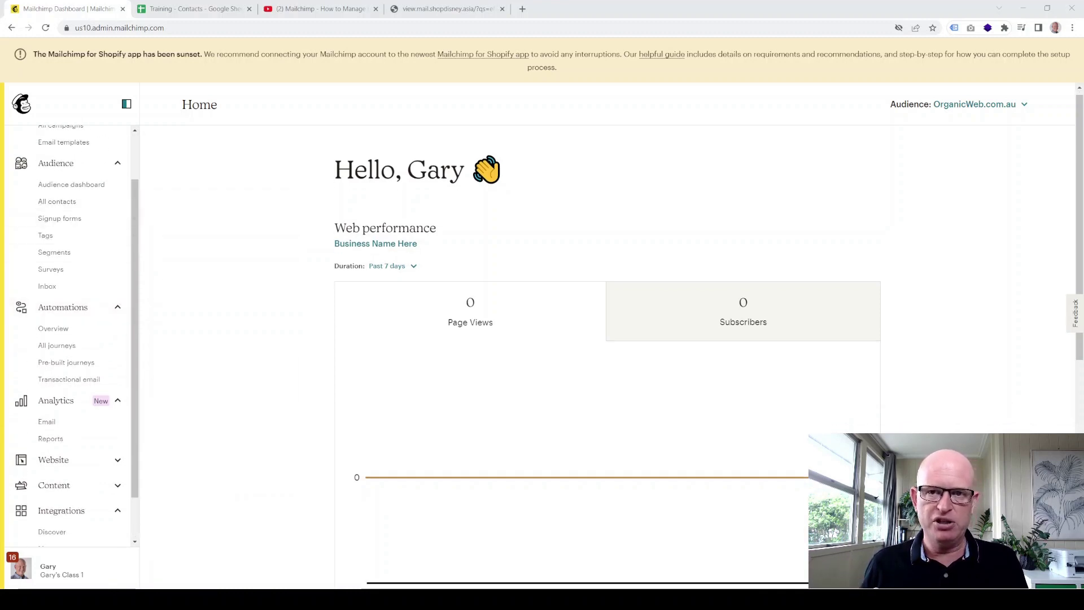
{"action": "scroll", "coordinate": [67, 496], "scroll_direction": "down", "scroll_amount": 1}
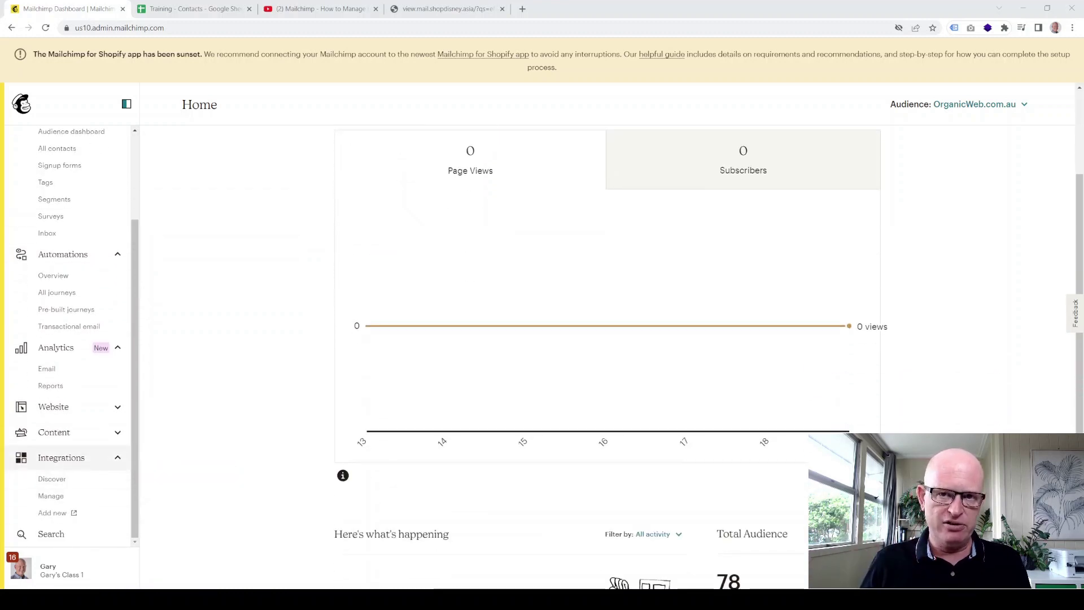
{"action": "left_click", "coordinate": [54, 432]}
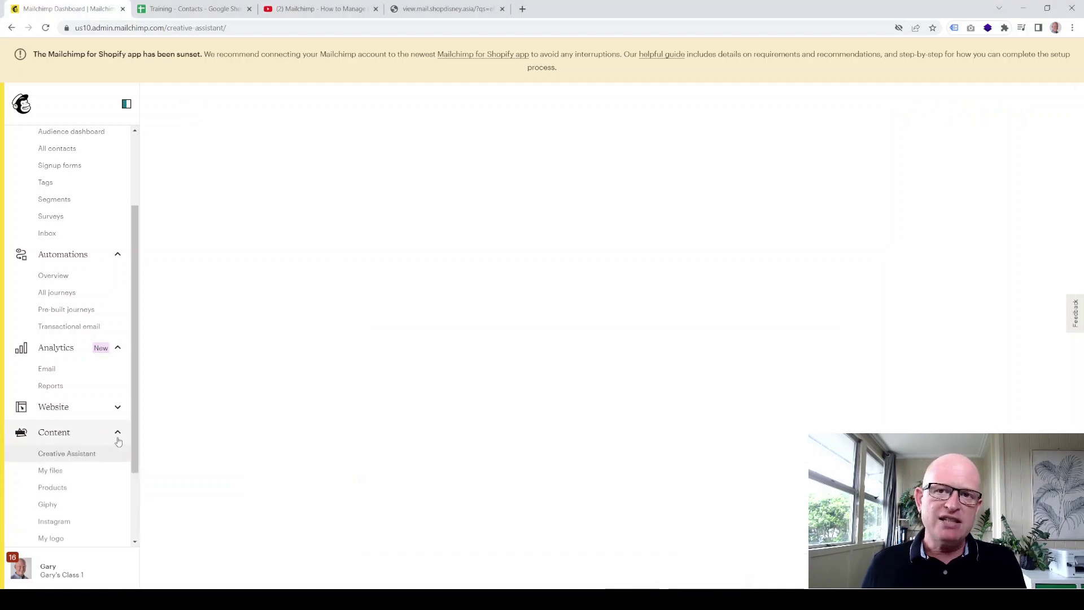
{"action": "left_click", "coordinate": [64, 472]}
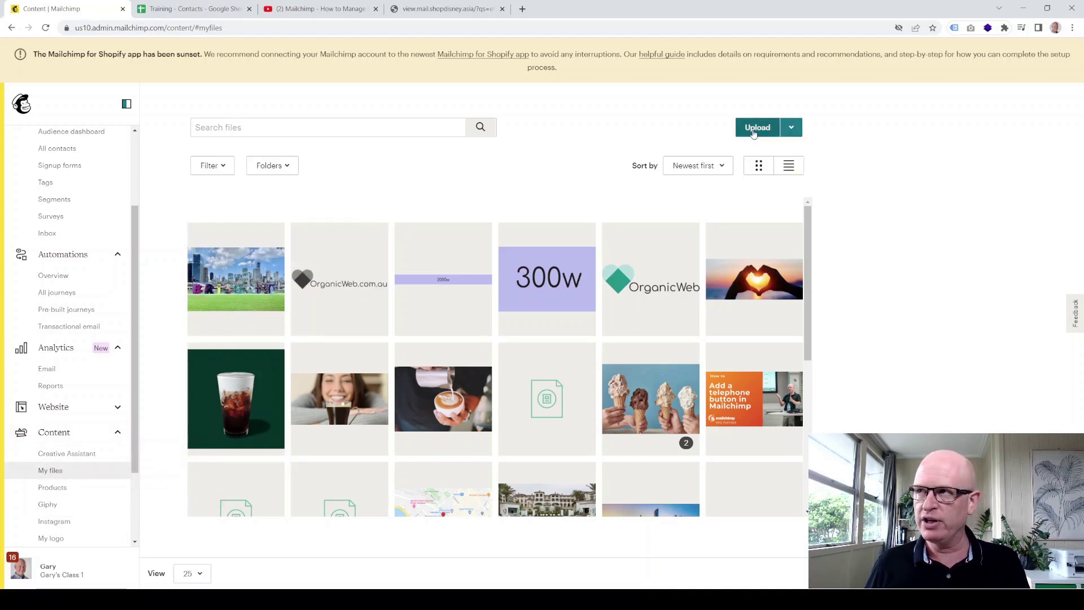
Step: Open the audience dashboard, decline the feedback survey and view the contacts of the OrganicWeb.com.au audience
{"action": "scroll", "coordinate": [59, 249], "scroll_direction": "up", "scroll_amount": 2}
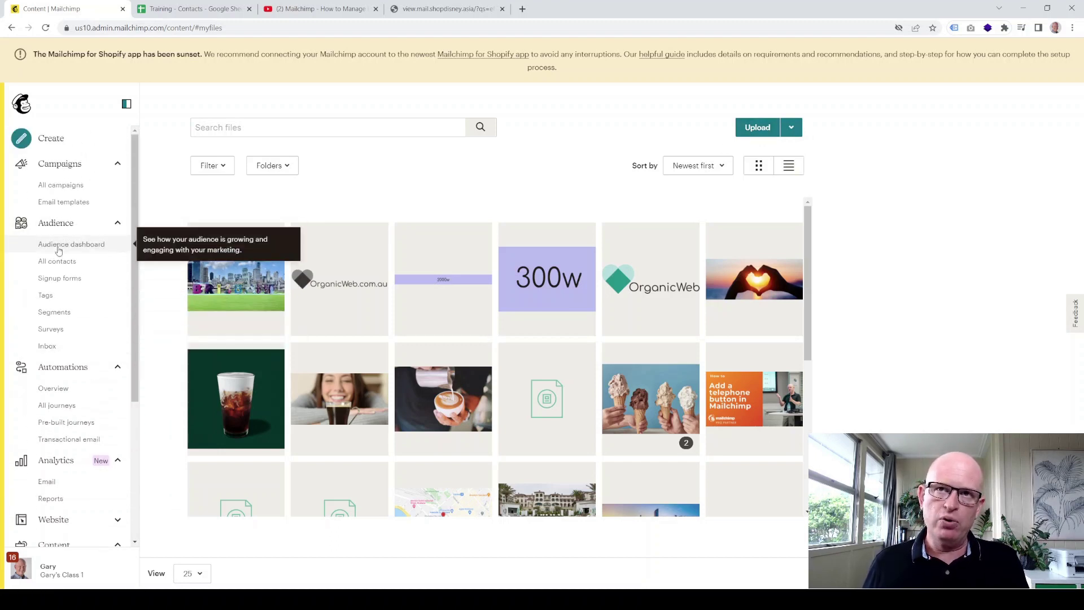
{"action": "left_click", "coordinate": [57, 247]}
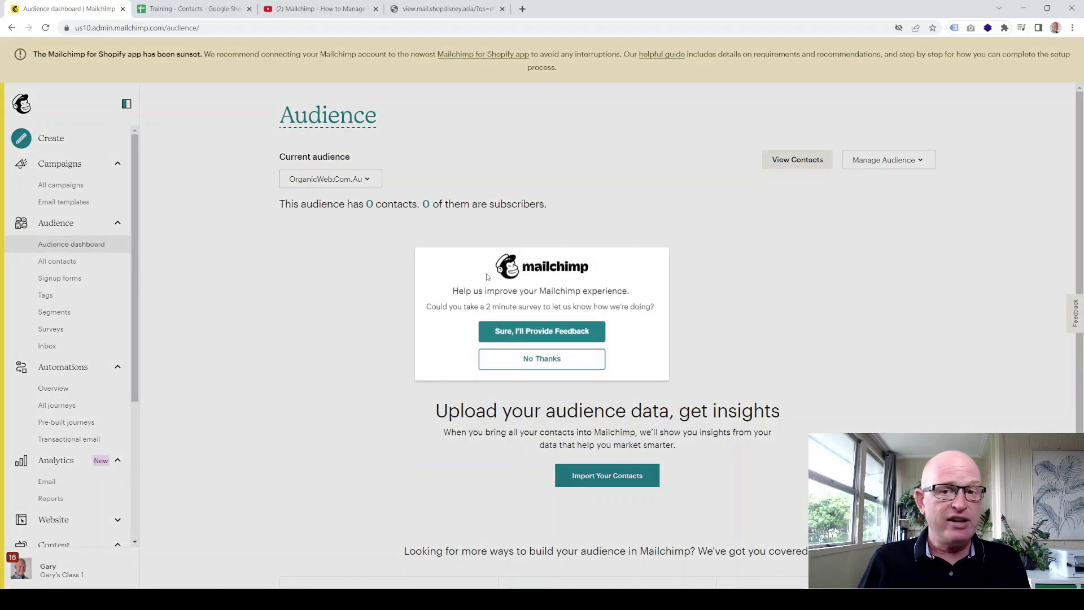
{"action": "left_click", "coordinate": [512, 366]}
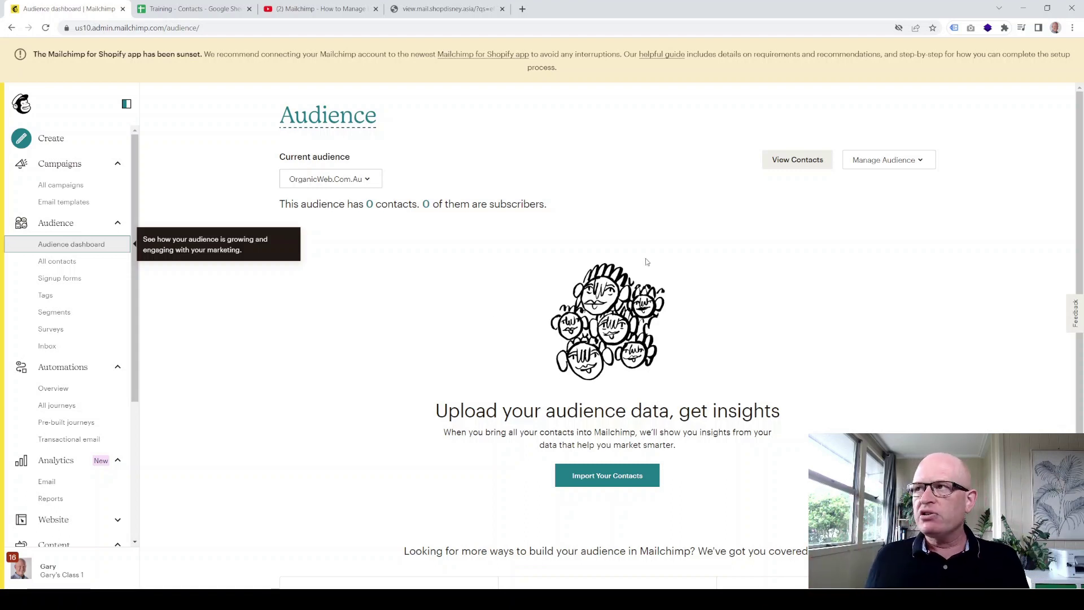
{"action": "left_click", "coordinate": [798, 163]}
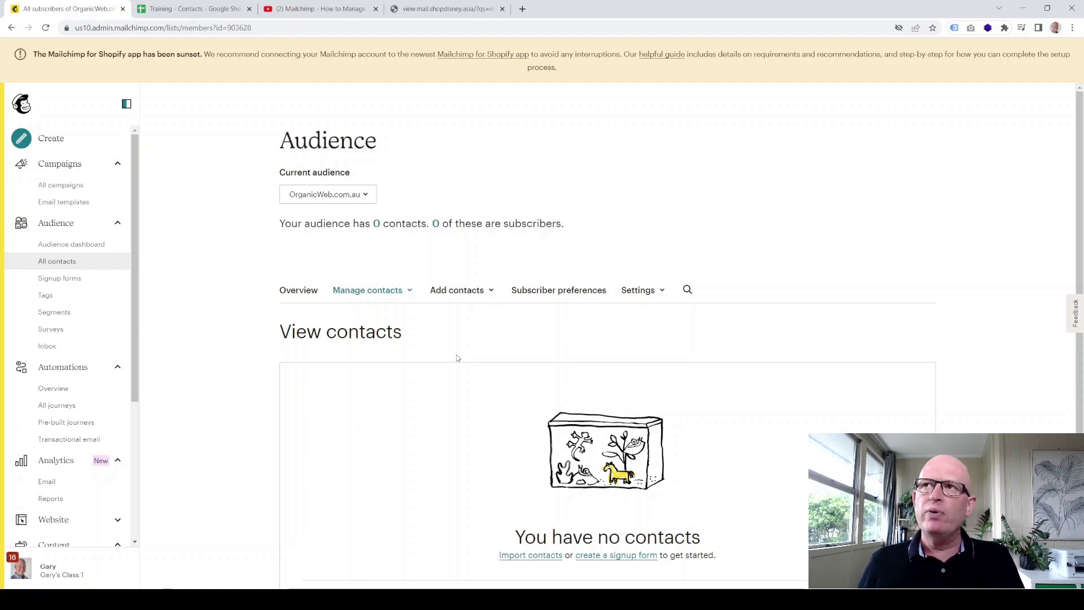
Step: Open the form for adding a single subscriber and look through its fields, tags and permission options
{"action": "left_click", "coordinate": [489, 294]}
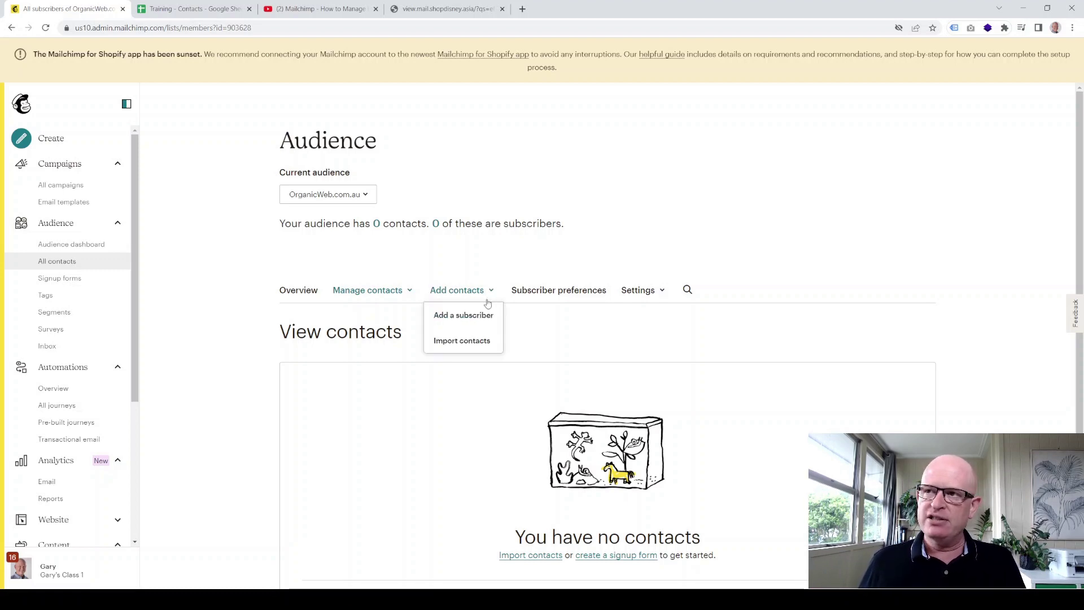
{"action": "left_click", "coordinate": [477, 316]}
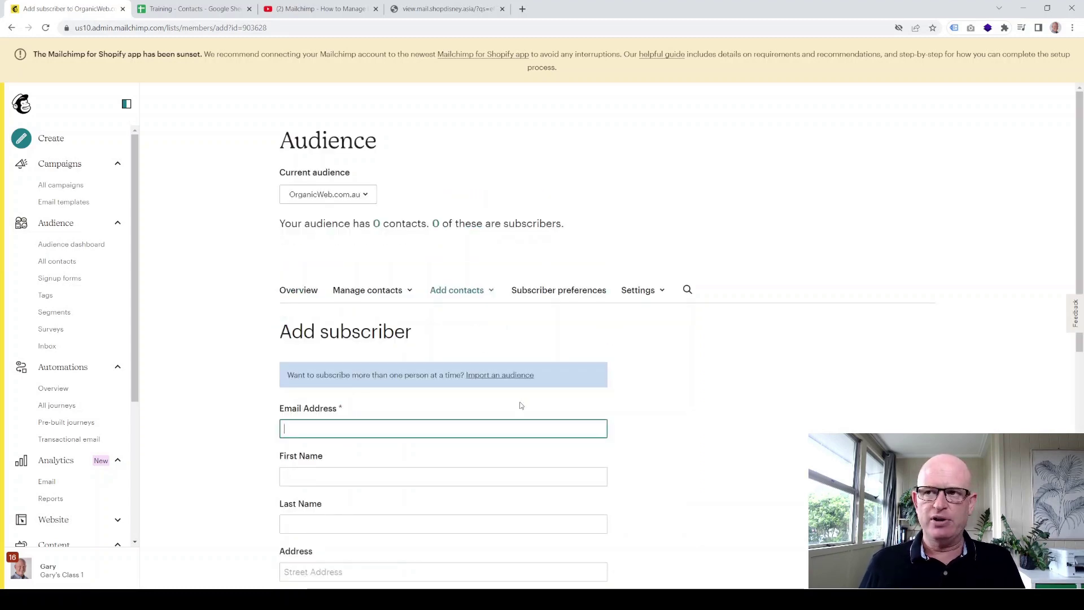
{"action": "scroll", "coordinate": [407, 407], "scroll_direction": "down", "scroll_amount": 2}
{"action": "scroll", "coordinate": [398, 424], "scroll_direction": "down", "scroll_amount": 5}
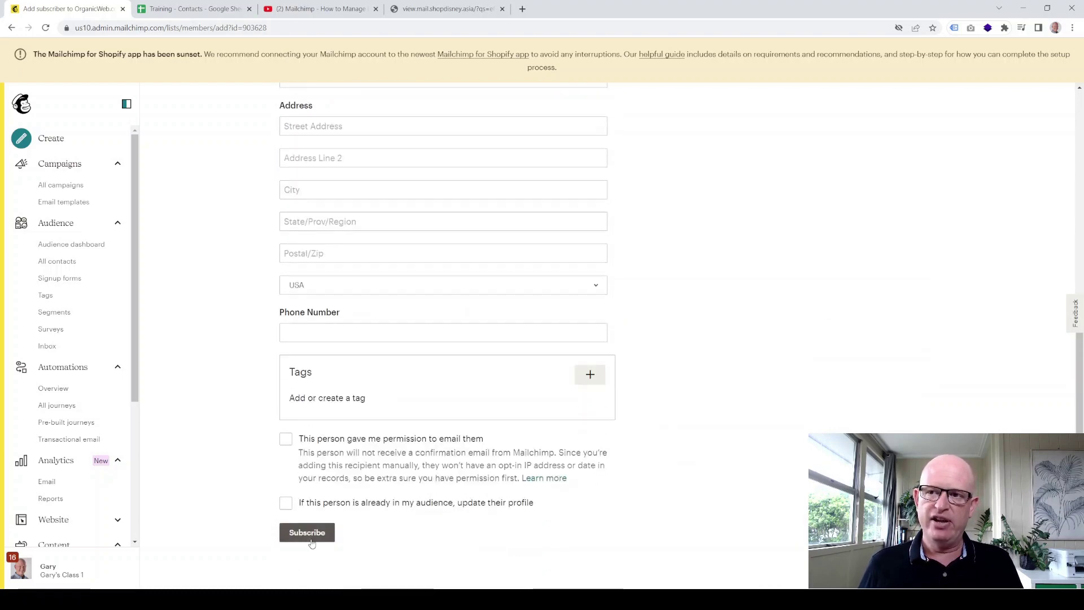
{"action": "scroll", "coordinate": [460, 447], "scroll_direction": "up", "scroll_amount": 7}
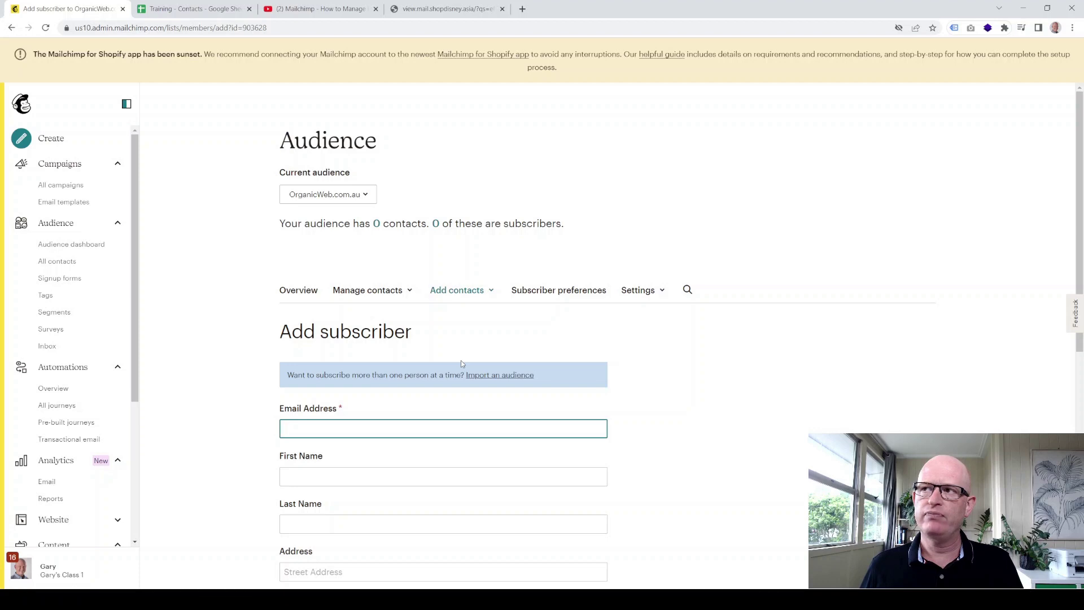
Step: Switch to the Training - Contacts spreadsheet in Google Sheets and copy the range A1:B5 on Sheet1
{"action": "left_click", "coordinate": [210, 9]}
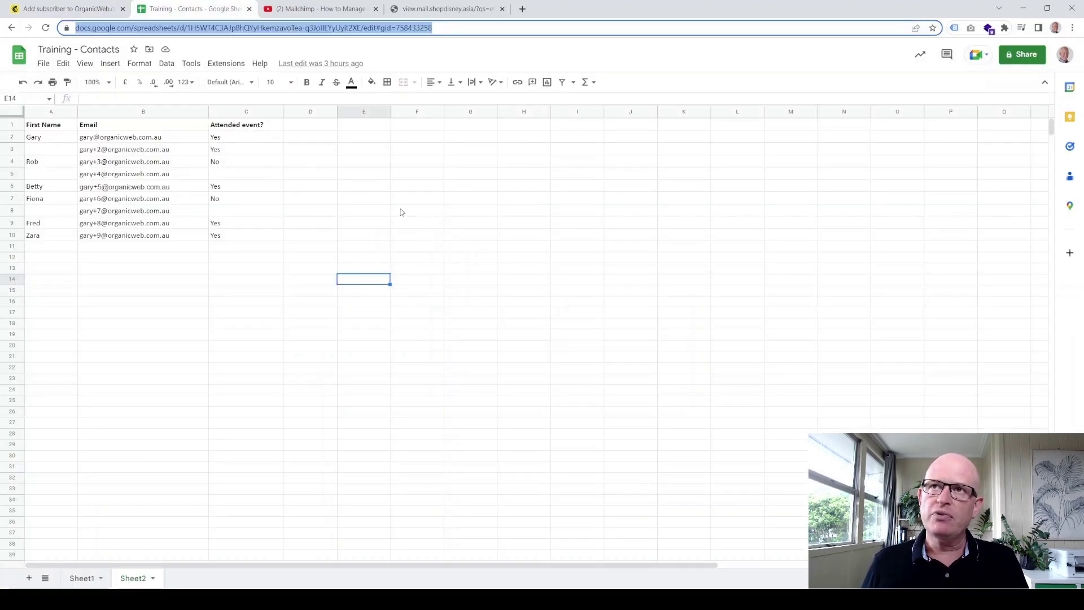
{"action": "left_click", "coordinate": [82, 577]}
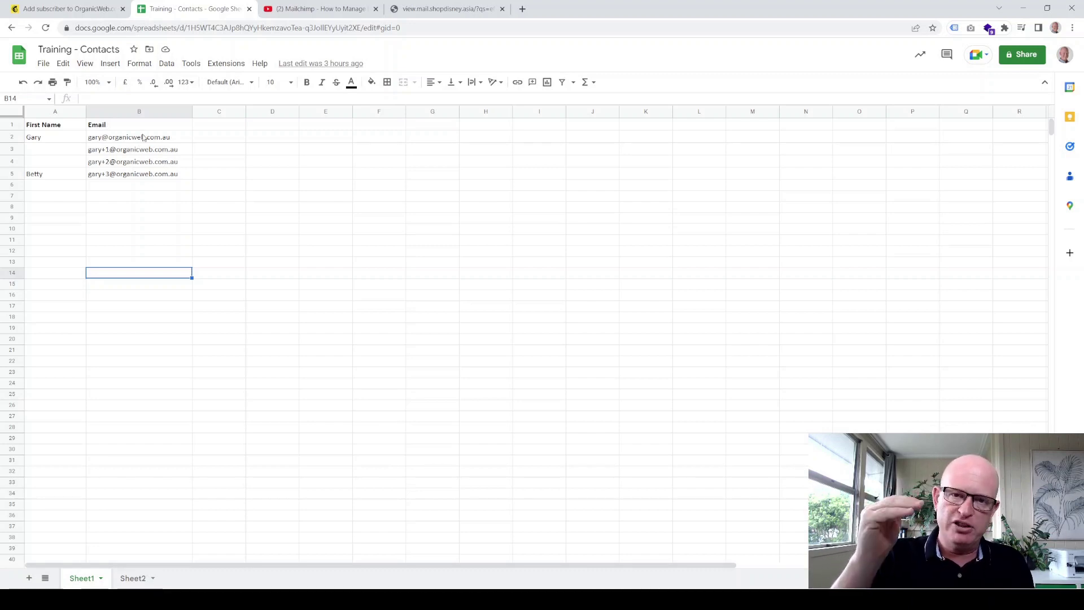
{"action": "left_click", "coordinate": [380, 280]}
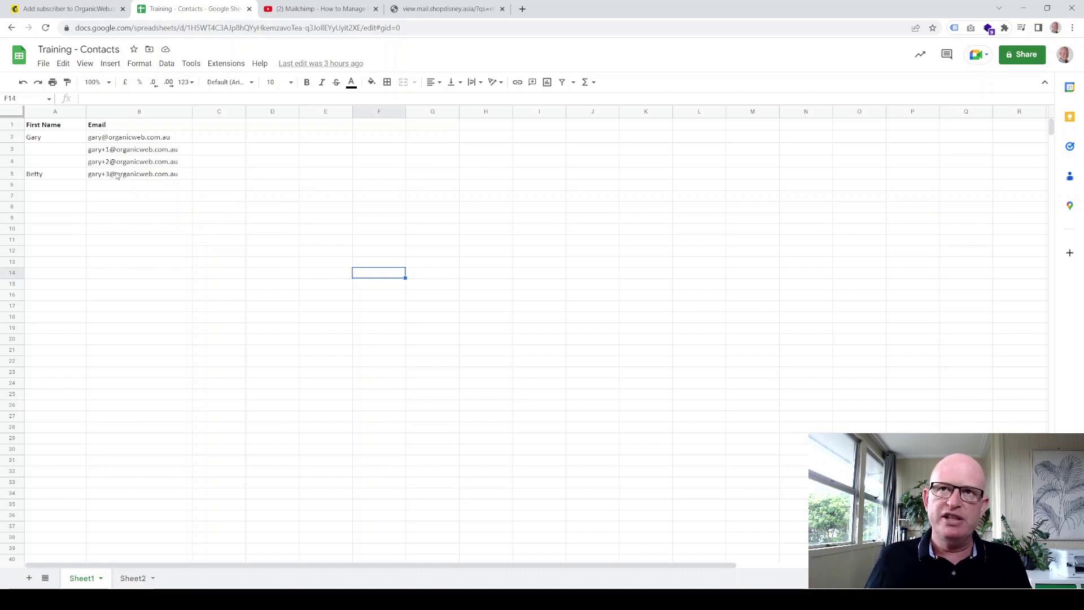
{"action": "left_click_drag", "start_coordinate": [117, 175], "coordinate": [65, 124]}
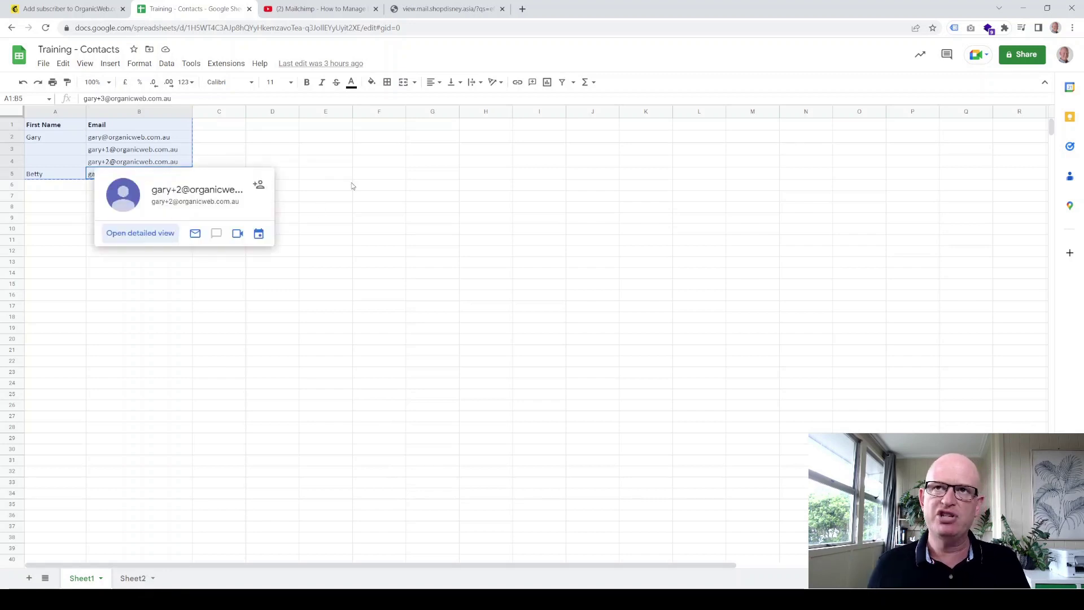
Step: Return to Mailchimp and start importing contacts with the Copy and paste method
{"action": "left_click", "coordinate": [84, 10]}
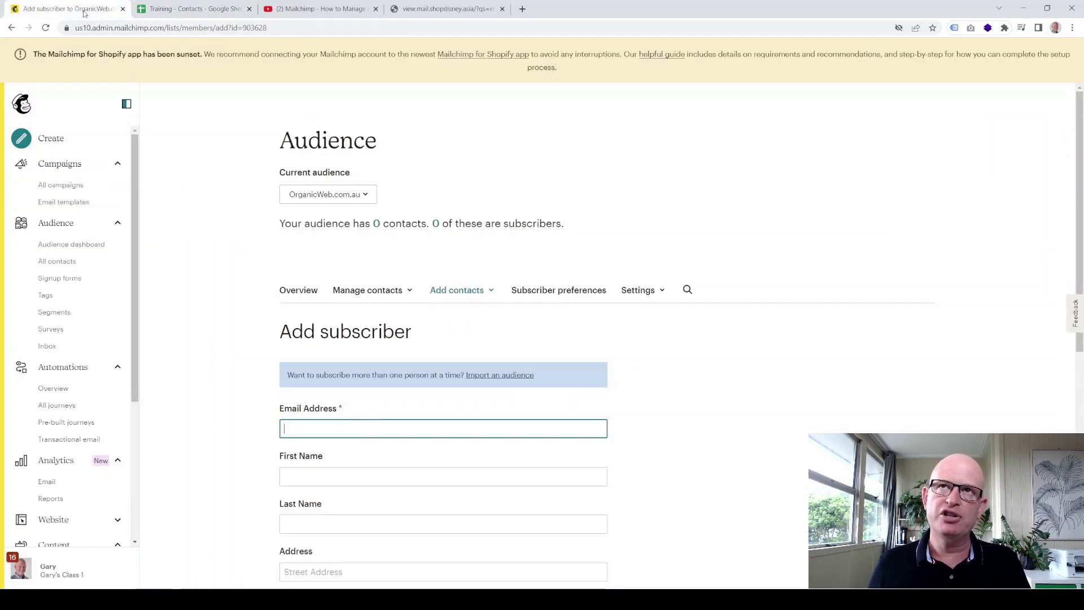
{"action": "left_click", "coordinate": [487, 292]}
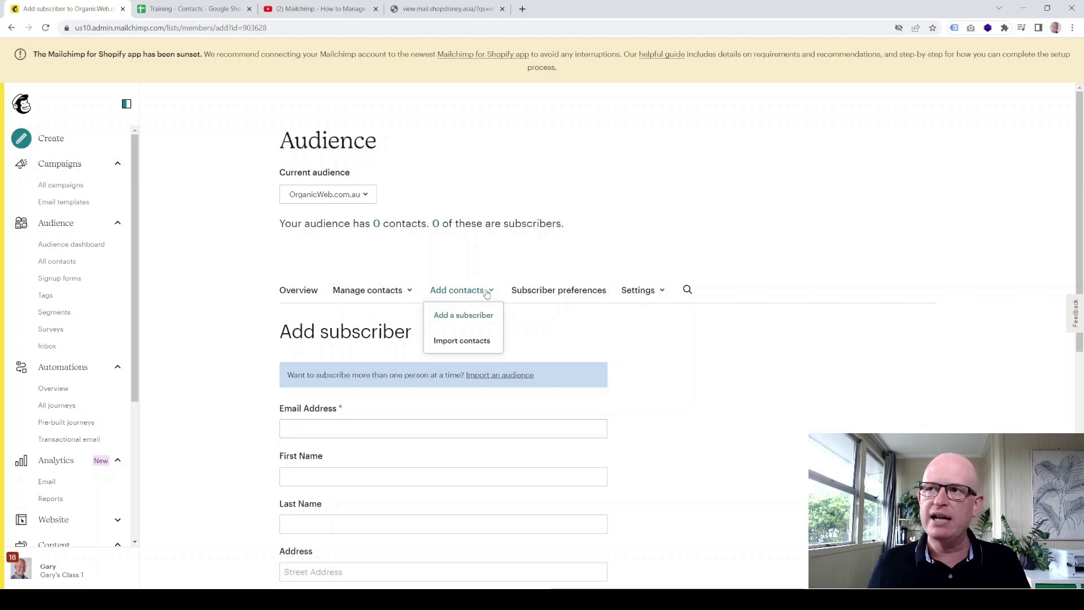
{"action": "left_click", "coordinate": [461, 341]}
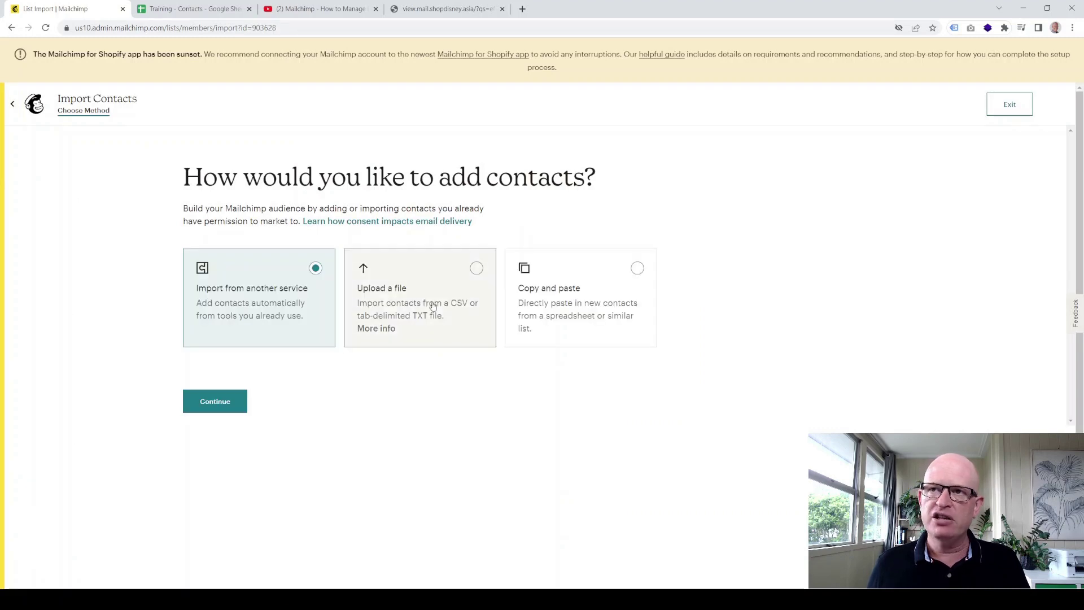
{"action": "left_click", "coordinate": [635, 269]}
{"action": "left_click", "coordinate": [194, 400]}
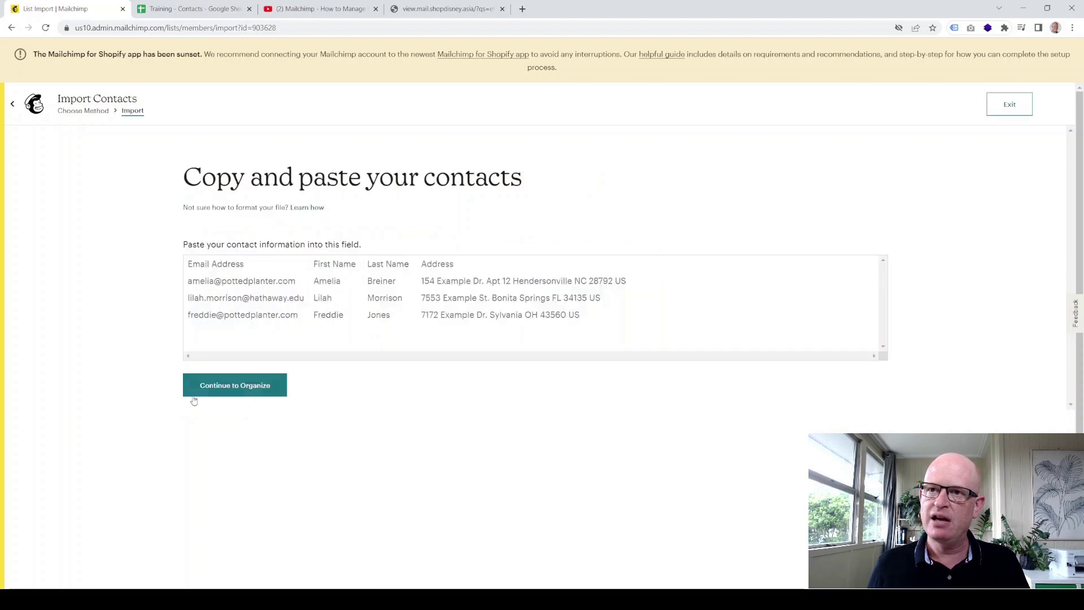
Step: Paste the copied first names and email addresses as the contact data and continue to organizing
{"action": "left_click", "coordinate": [249, 262]}
{"action": "key", "text": "ctrl+v"}
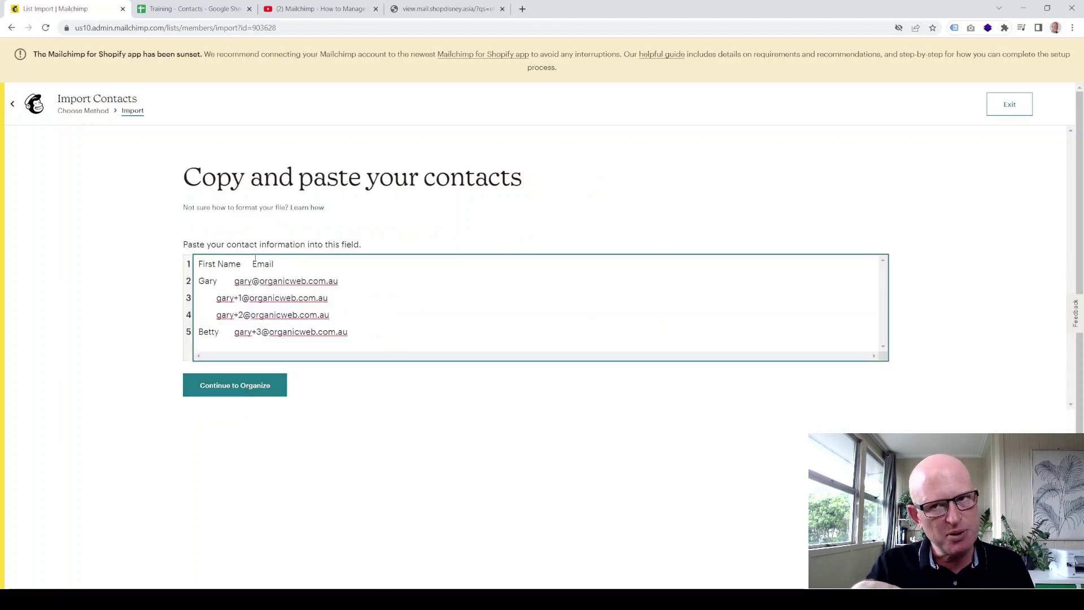
{"action": "left_click", "coordinate": [238, 385]}
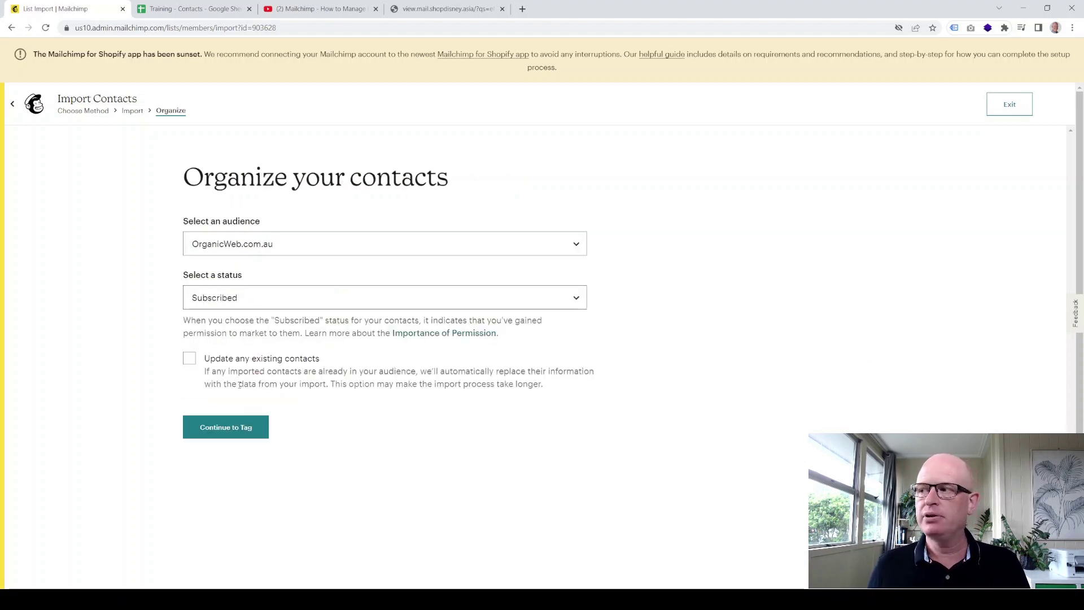
Step: Keep OrganicWeb.com.au as the audience with status Subscribed, leave updating existing contacts off, and continue to tagging
{"action": "left_click", "coordinate": [246, 247]}
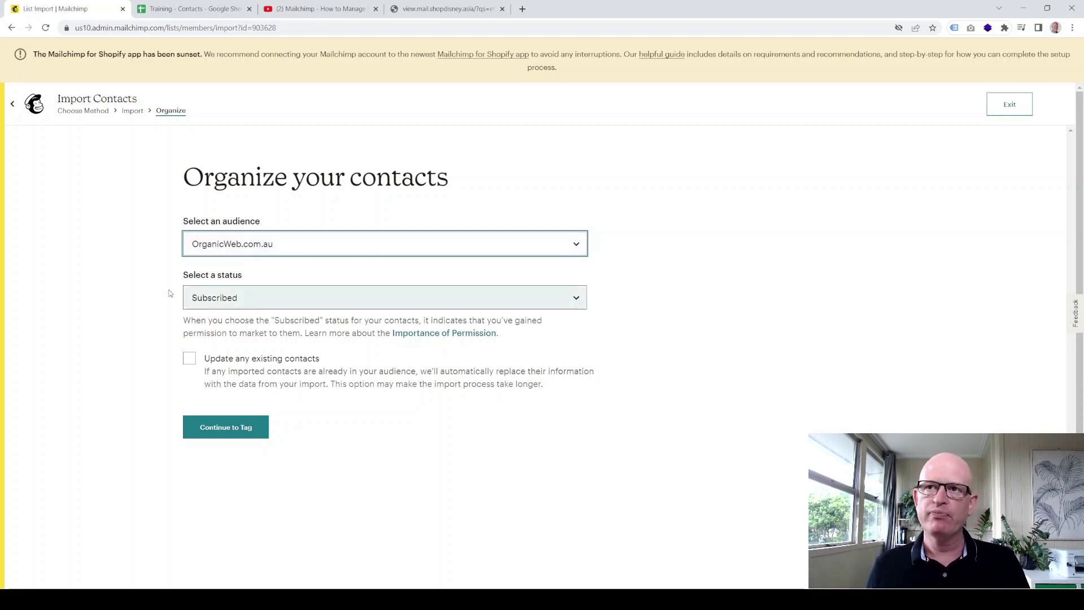
{"action": "left_click", "coordinate": [298, 303]}
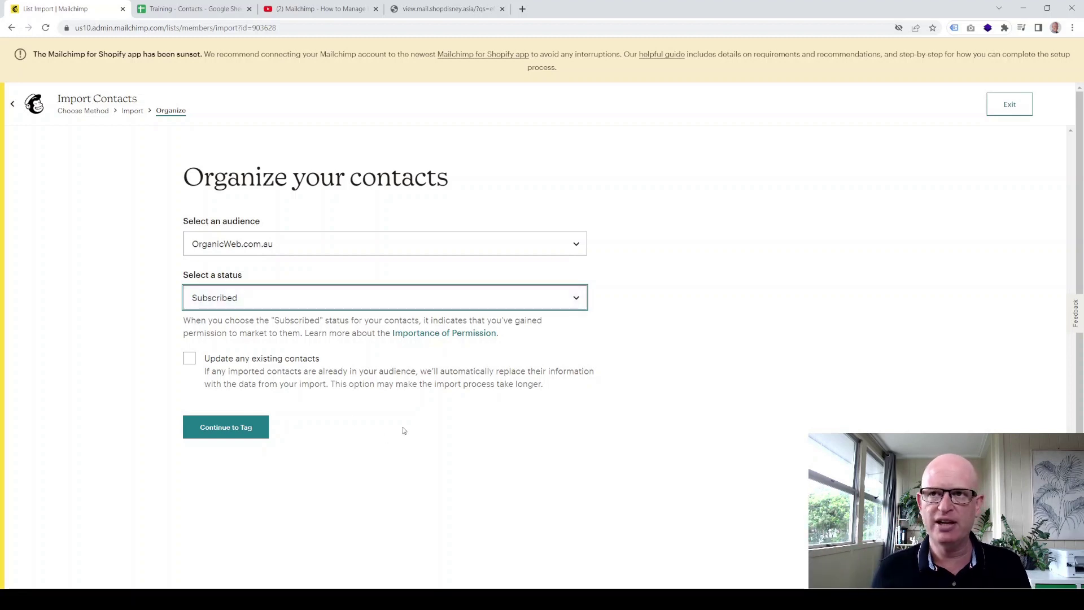
{"action": "left_click", "coordinate": [617, 346]}
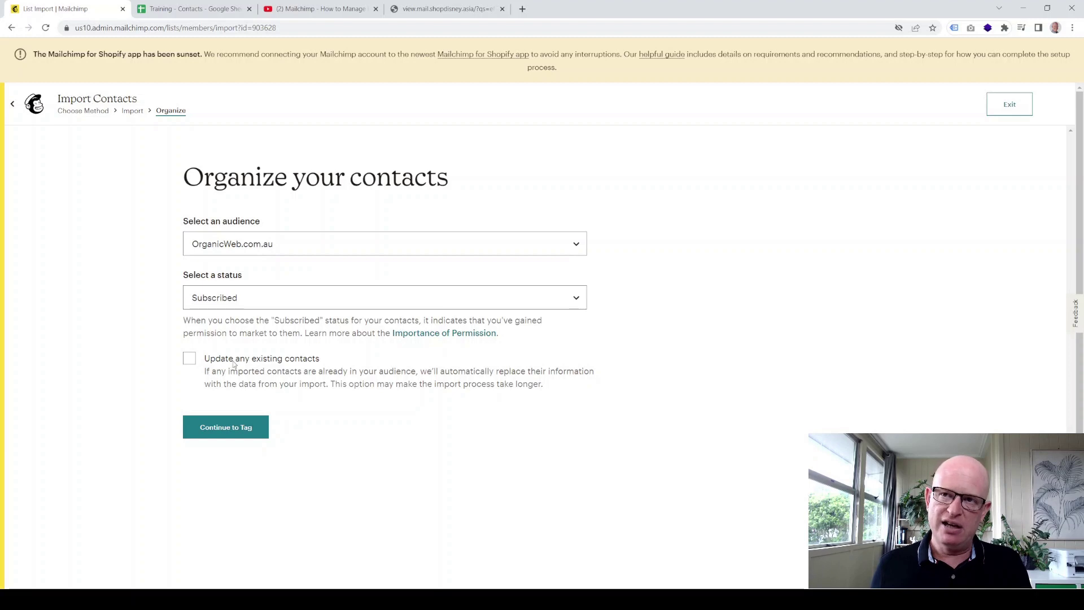
{"action": "left_click", "coordinate": [223, 428]}
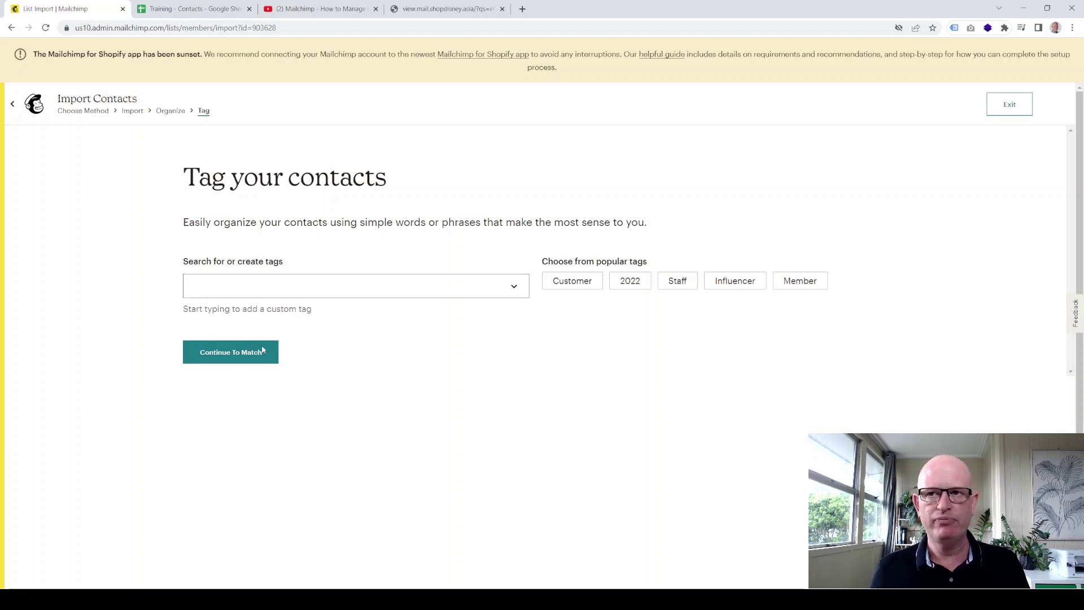
Step: Leave the imported contacts untagged and confirm First Name (FNAME) as the field for the first column
{"action": "left_click", "coordinate": [234, 352]}
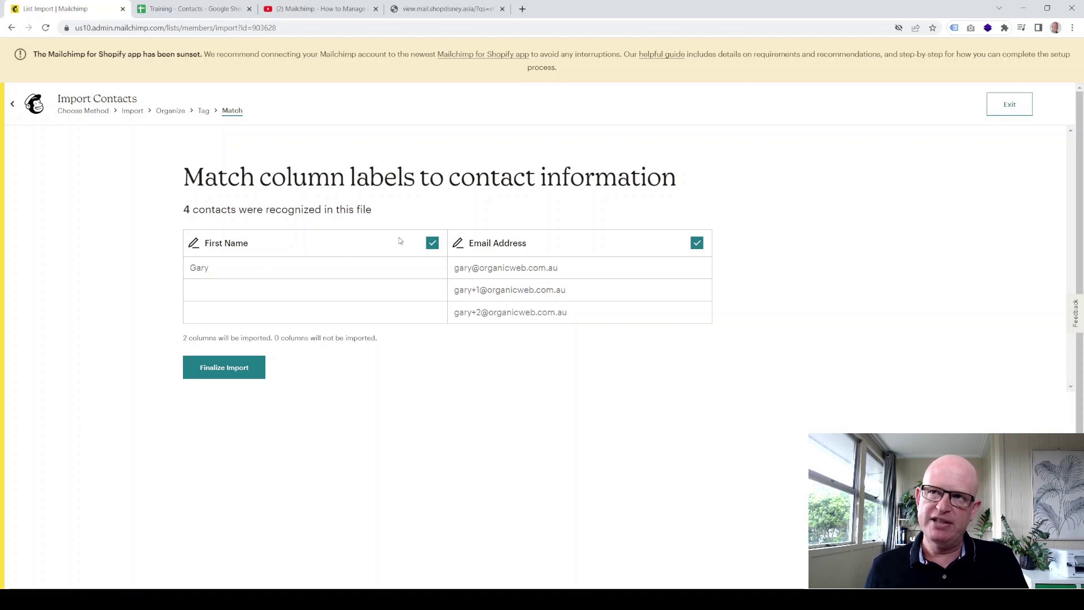
{"action": "left_click", "coordinate": [273, 243]}
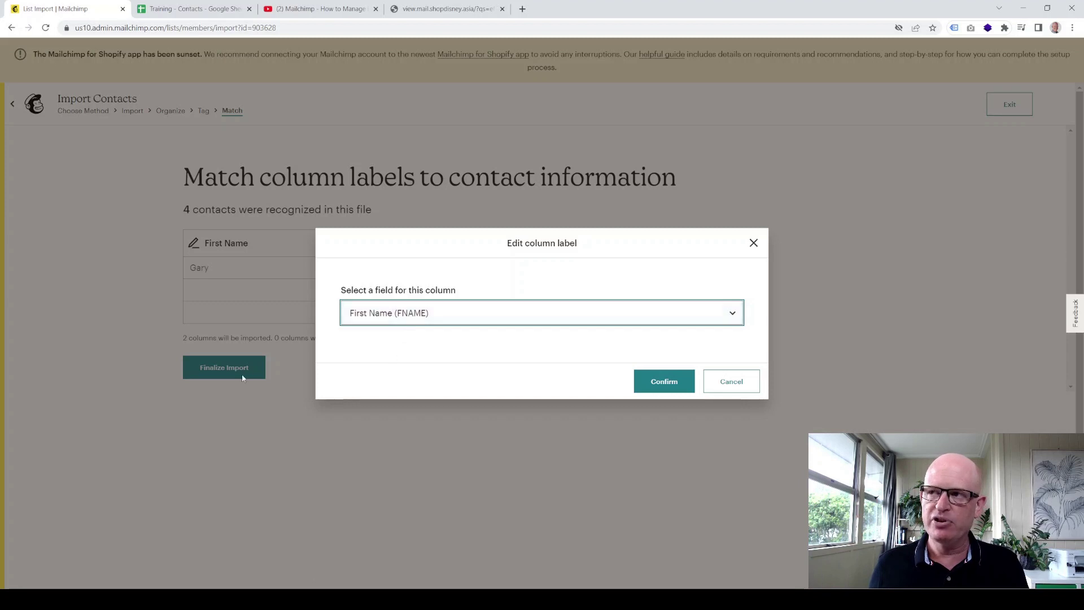
{"action": "left_click", "coordinate": [688, 380]}
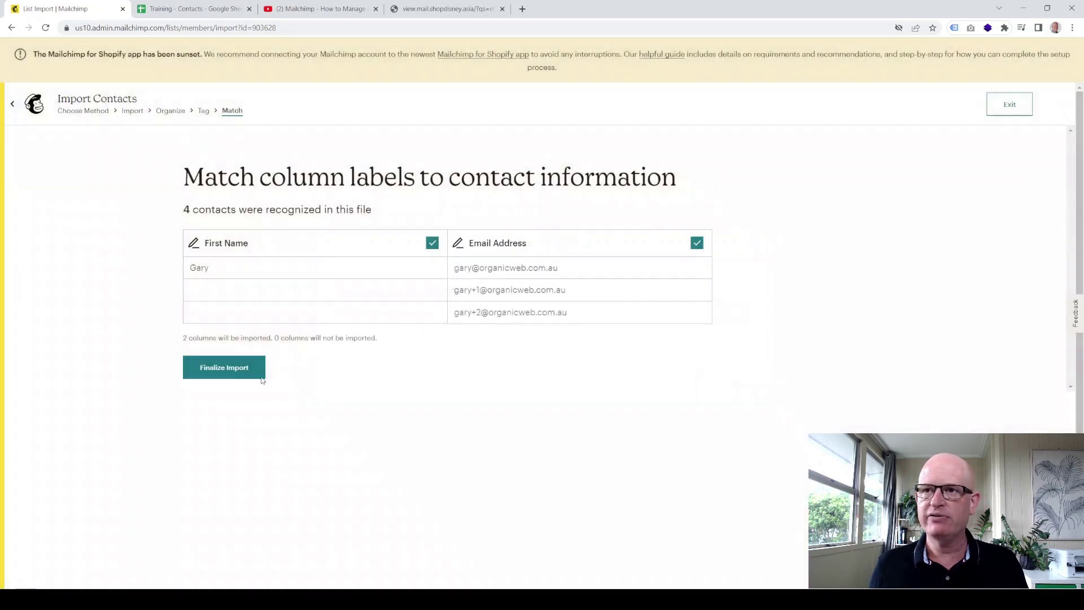
Step: Finalize and complete the contact import, and view the audience's contact list without the imported-contacts filter
{"action": "left_click", "coordinate": [235, 367]}
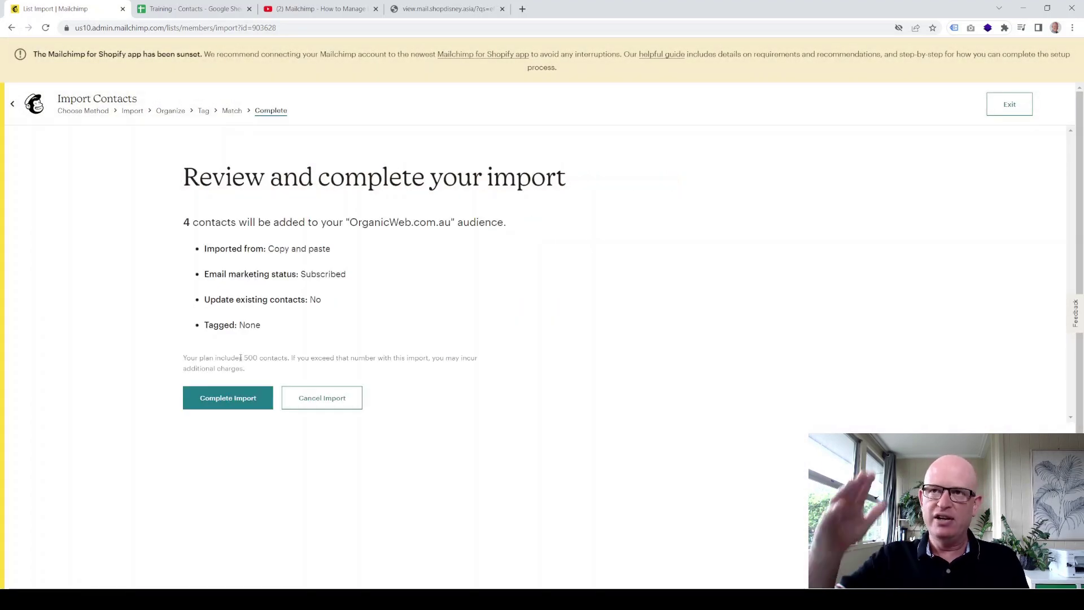
{"action": "left_click", "coordinate": [245, 396]}
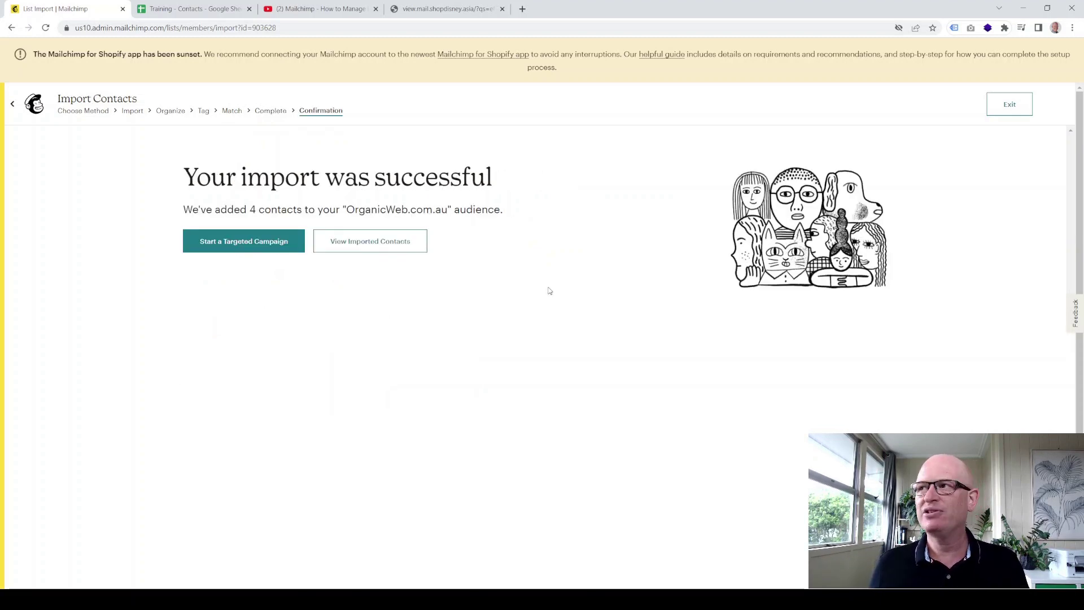
{"action": "left_click", "coordinate": [351, 243]}
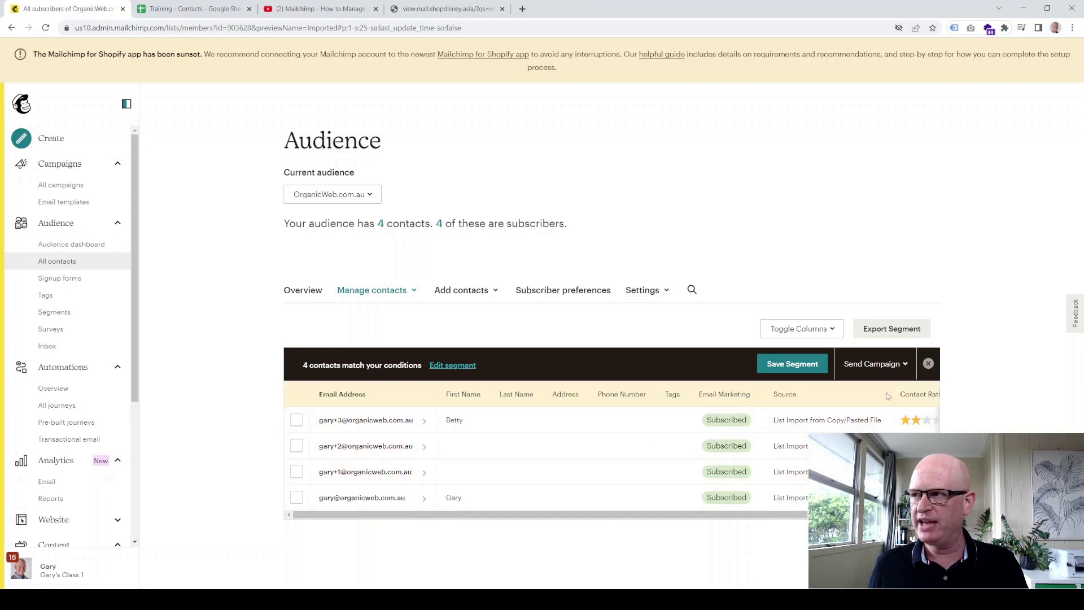
{"action": "left_click", "coordinate": [928, 364]}
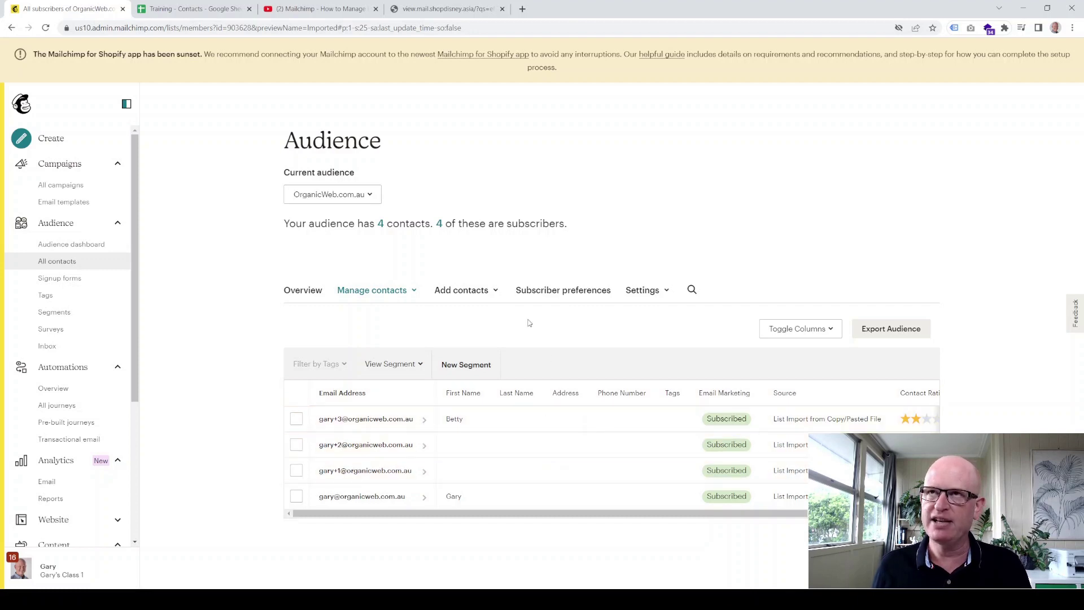
Step: Switch to the Training - Contacts spreadsheet, open Sheet2, and try to copy its contact table including the headings
{"action": "left_click", "coordinate": [207, 7]}
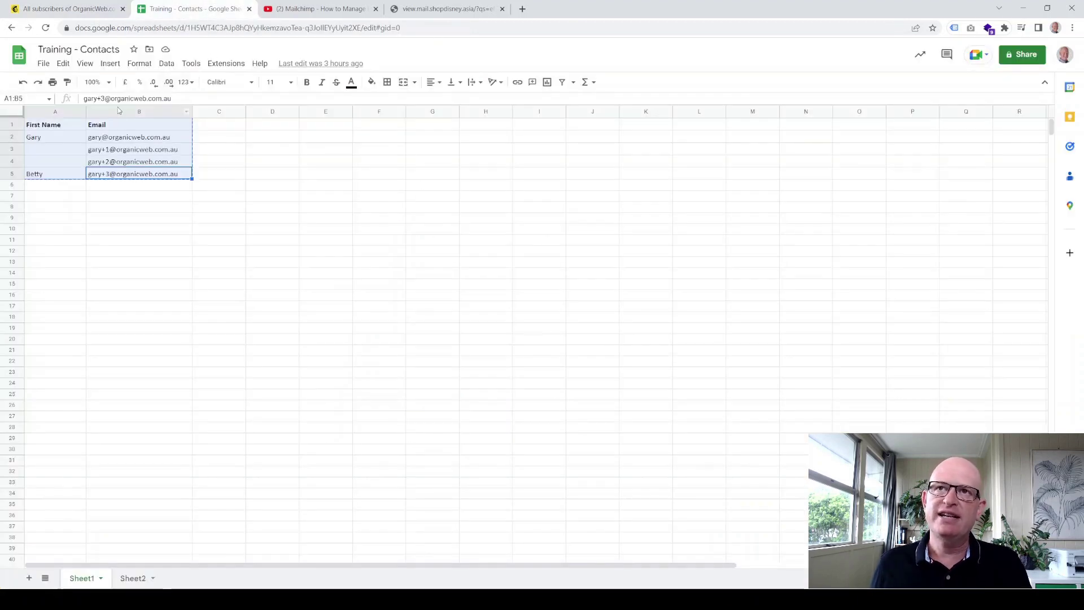
{"action": "left_click", "coordinate": [133, 577]}
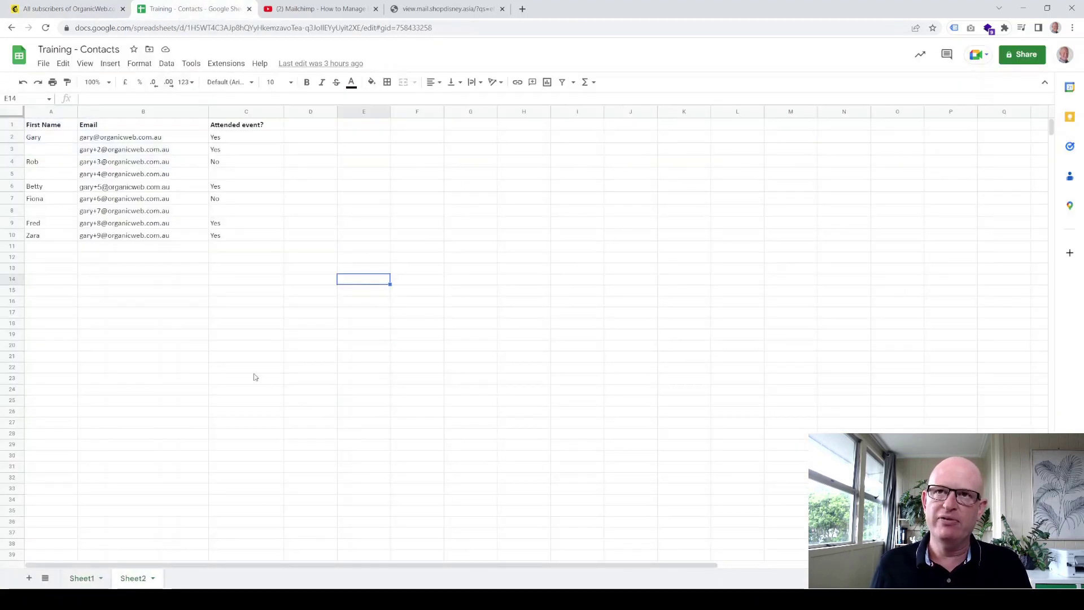
{"action": "left_click_drag", "start_coordinate": [254, 357], "coordinate": [254, 368]}
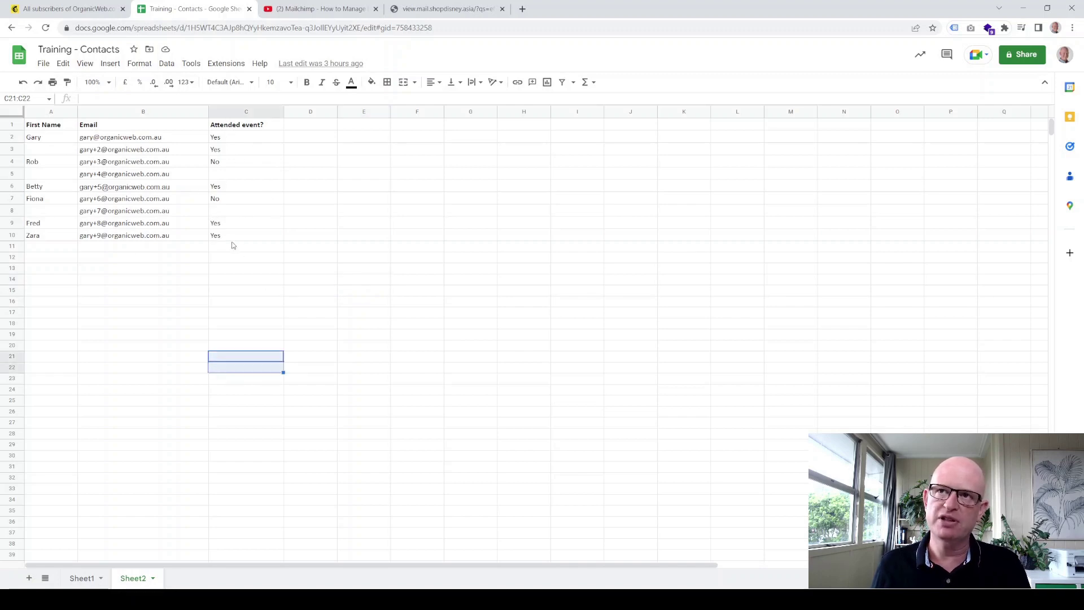
{"action": "left_click_drag", "start_coordinate": [232, 237], "coordinate": [56, 129]}
{"action": "left_click", "coordinate": [57, 128]}
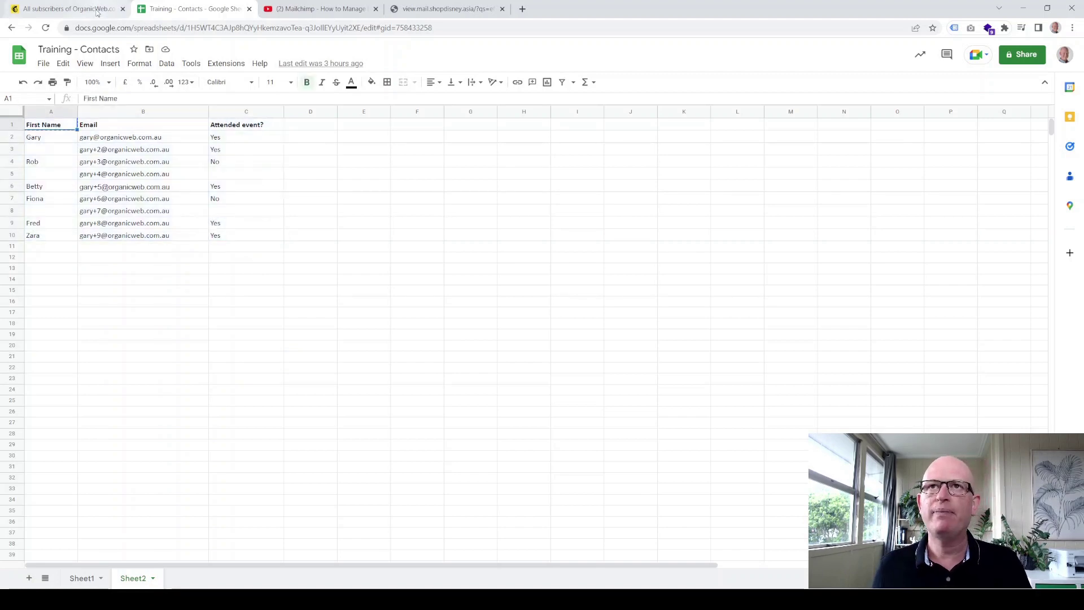
Step: Switch to Mailchimp, start another contact import using copy and paste, and paste the copied heading into the contact information
{"action": "left_click", "coordinate": [68, 9]}
{"action": "left_click", "coordinate": [486, 290]}
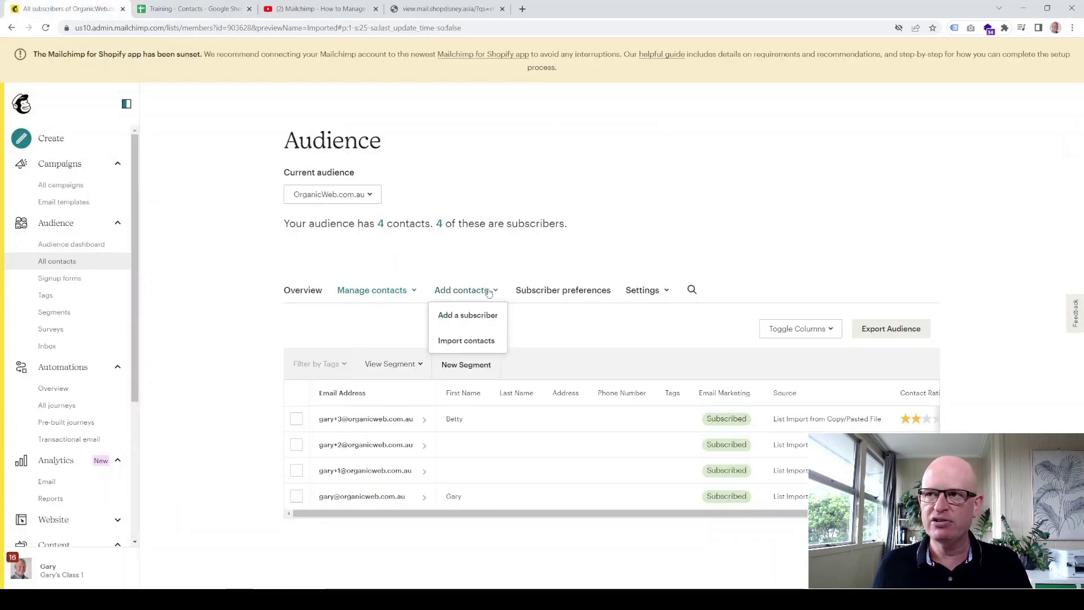
{"action": "left_click", "coordinate": [488, 341]}
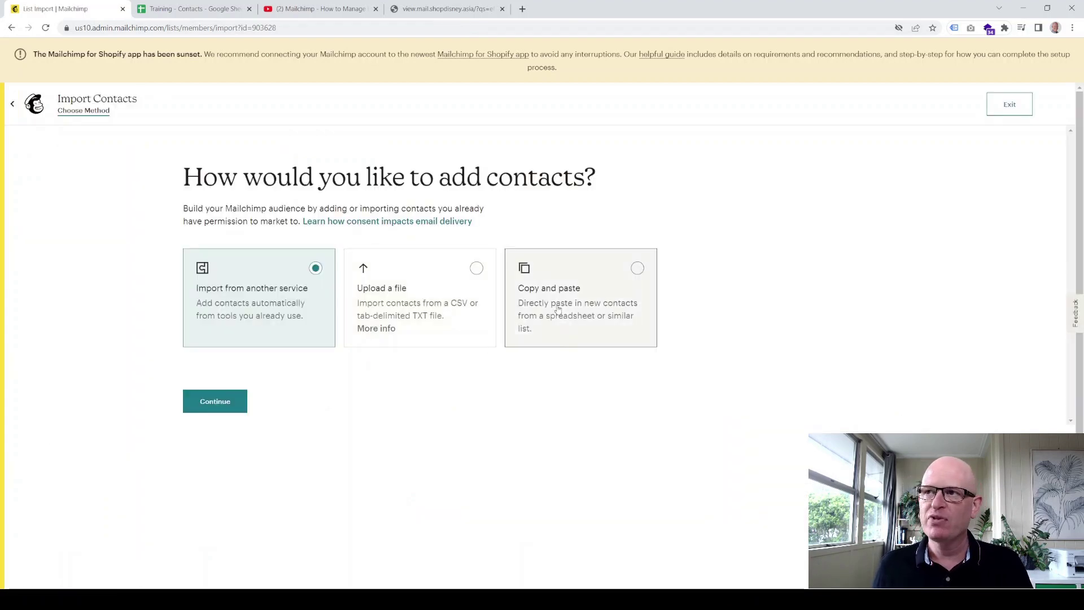
{"action": "left_click", "coordinate": [561, 305]}
{"action": "left_click", "coordinate": [215, 408]}
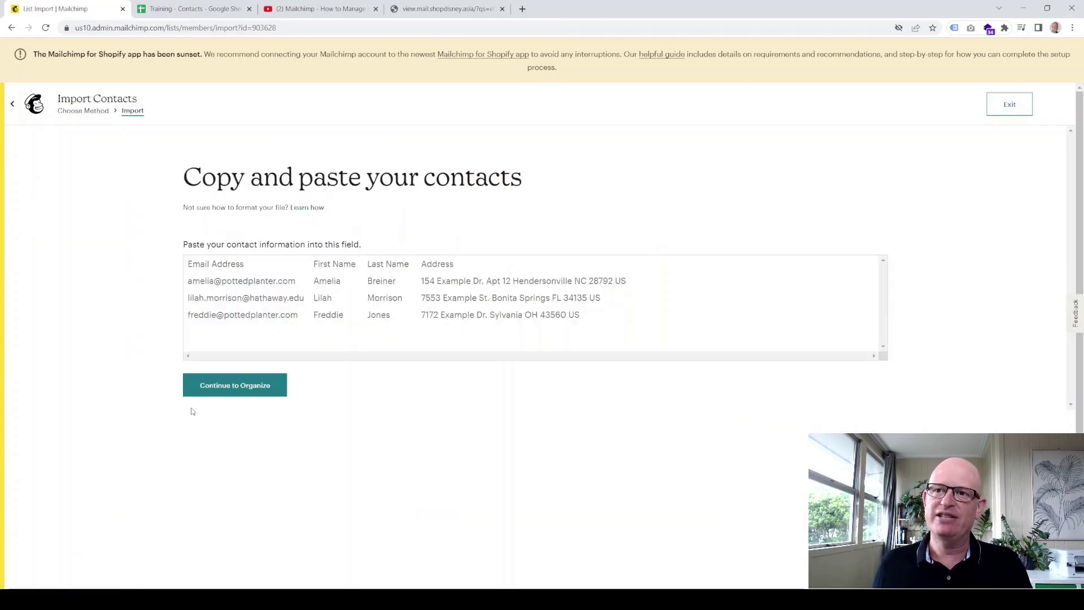
{"action": "left_click", "coordinate": [256, 301]}
{"action": "type", "text": "First Name"}
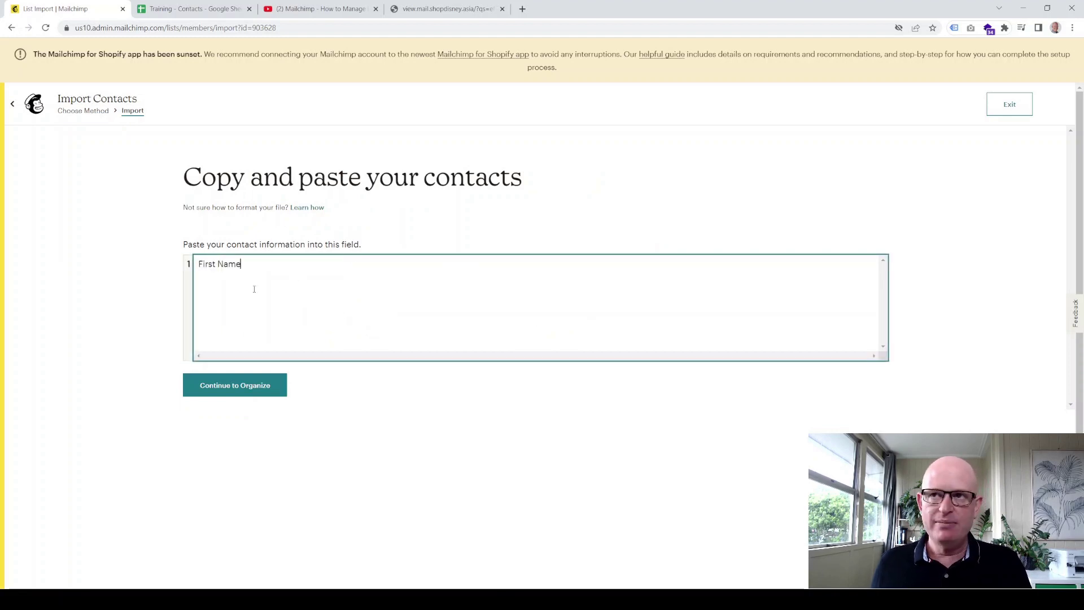
Step: Return to the Training - Contacts spreadsheet and copy the full contact table A1:C10 on Sheet2
{"action": "left_click", "coordinate": [167, 8]}
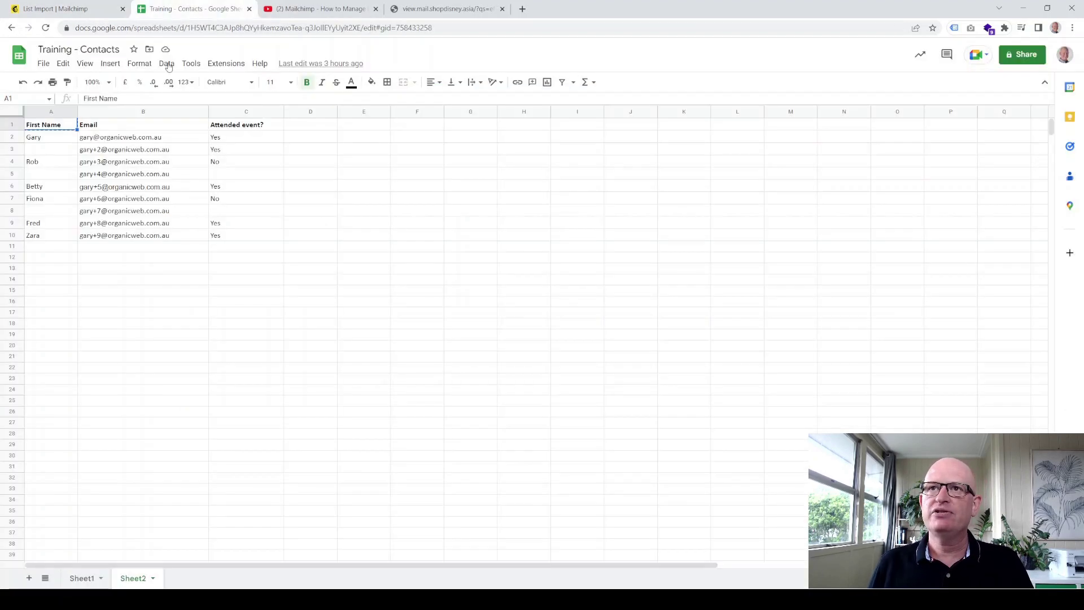
{"action": "left_click", "coordinate": [141, 289]}
{"action": "left_click", "coordinate": [202, 261]}
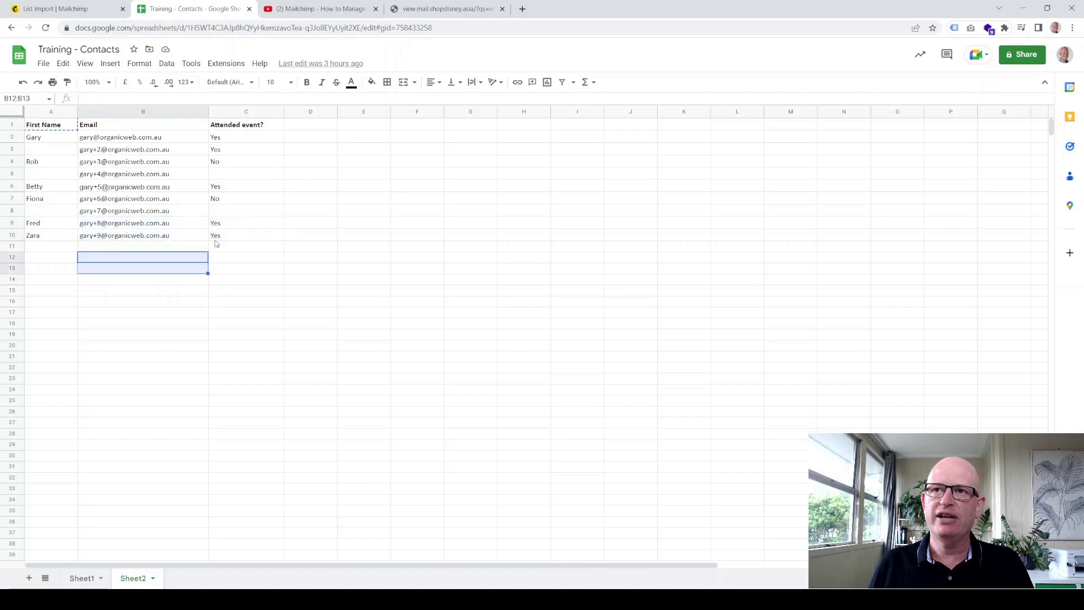
{"action": "left_click_drag", "start_coordinate": [217, 236], "coordinate": [55, 126]}
{"action": "key", "text": "ctrl+c"}
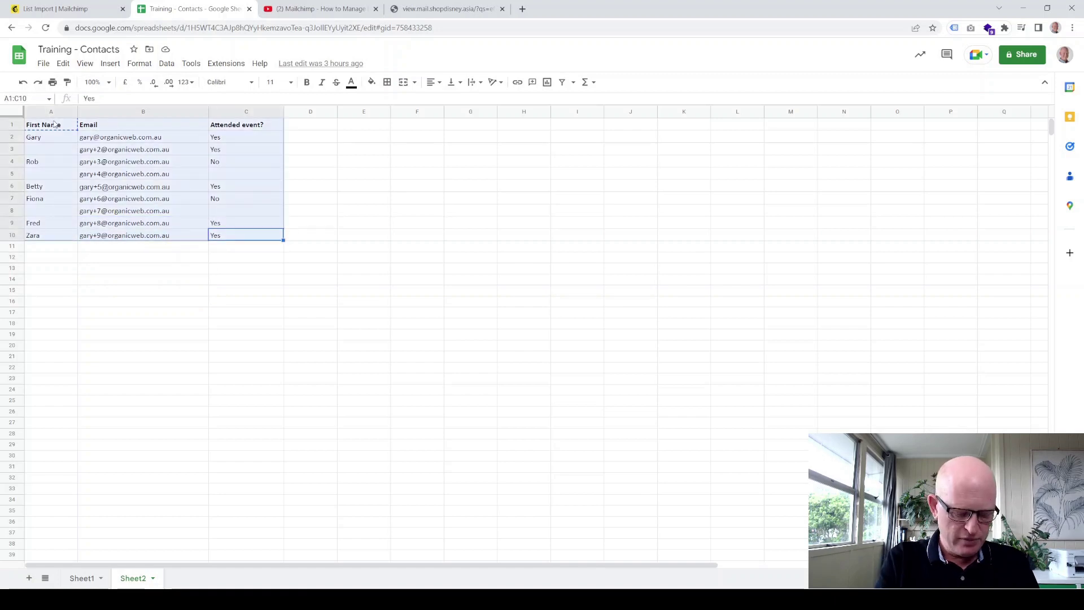
Step: Switch to Mailchimp, replace the contact information with the copied table, and continue to organizing
{"action": "left_click", "coordinate": [57, 9]}
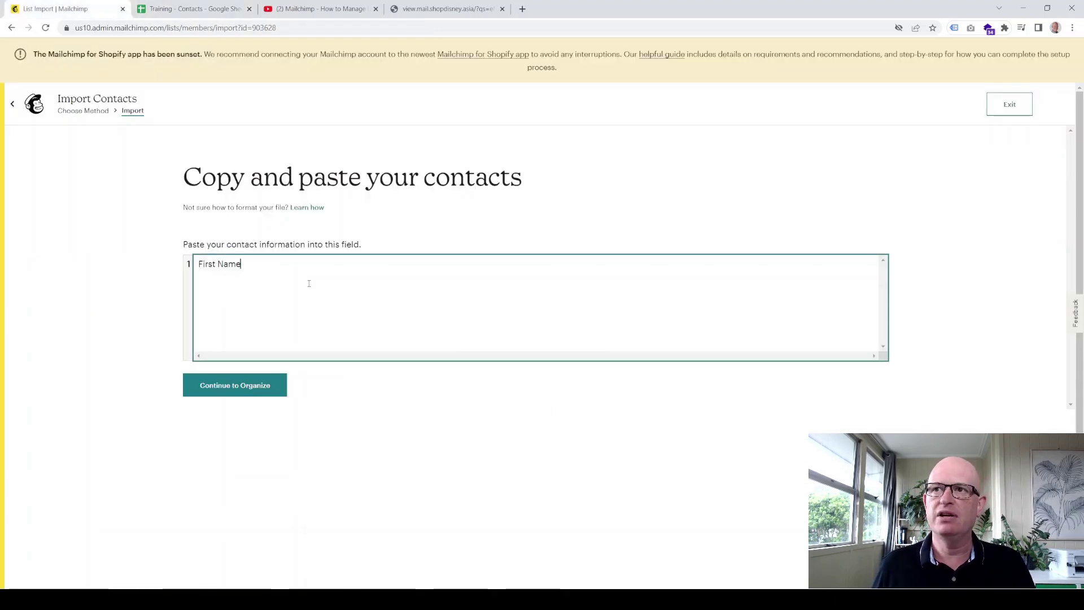
{"action": "key", "text": "ctrl+v"}
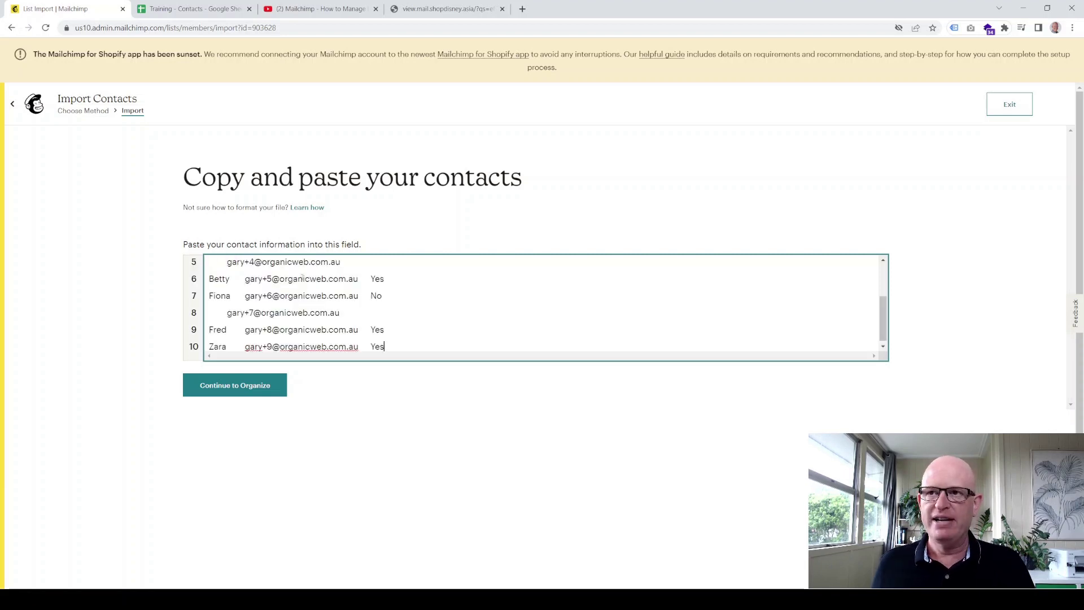
{"action": "left_click", "coordinate": [251, 385]}
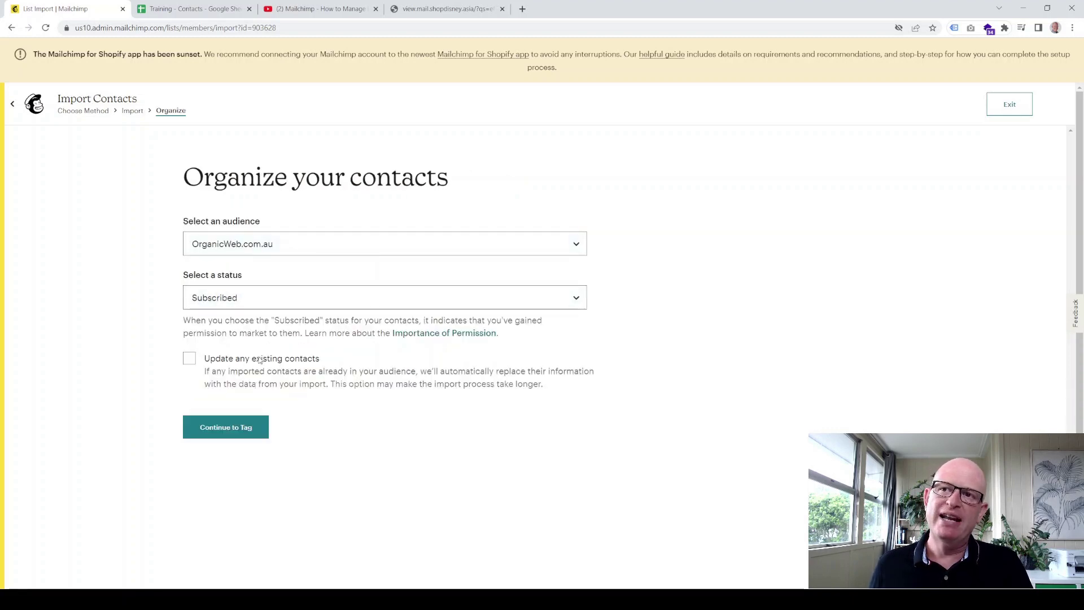
Step: Turn on updating existing contacts for the OrganicWeb.com.au audience, and continue to column matching without adding tags
{"action": "scroll", "coordinate": [256, 359], "scroll_direction": "down", "scroll_amount": 1}
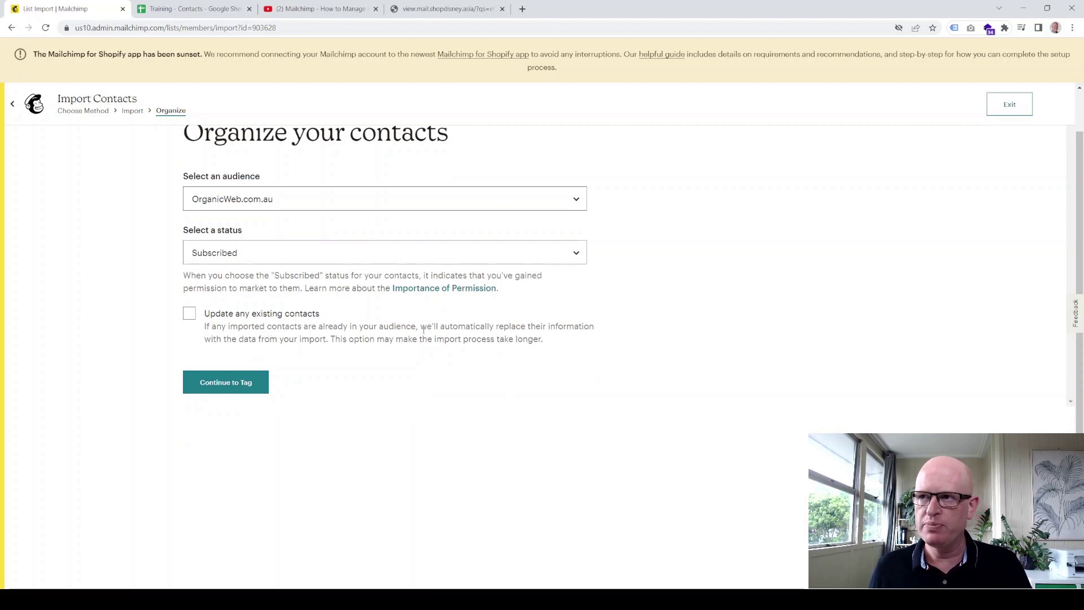
{"action": "left_click", "coordinate": [189, 313]}
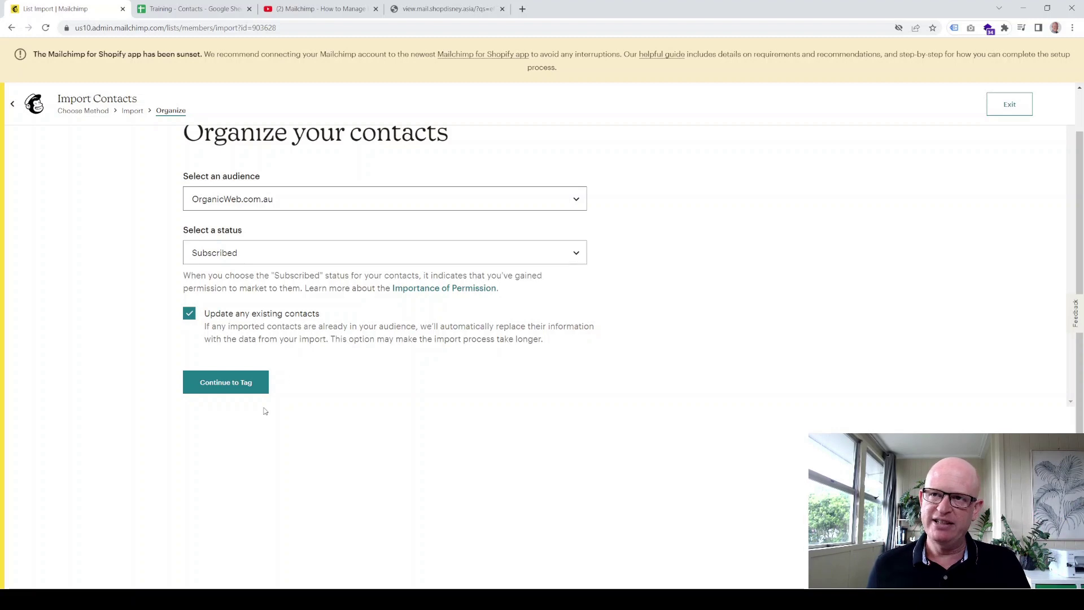
{"action": "left_click", "coordinate": [240, 384]}
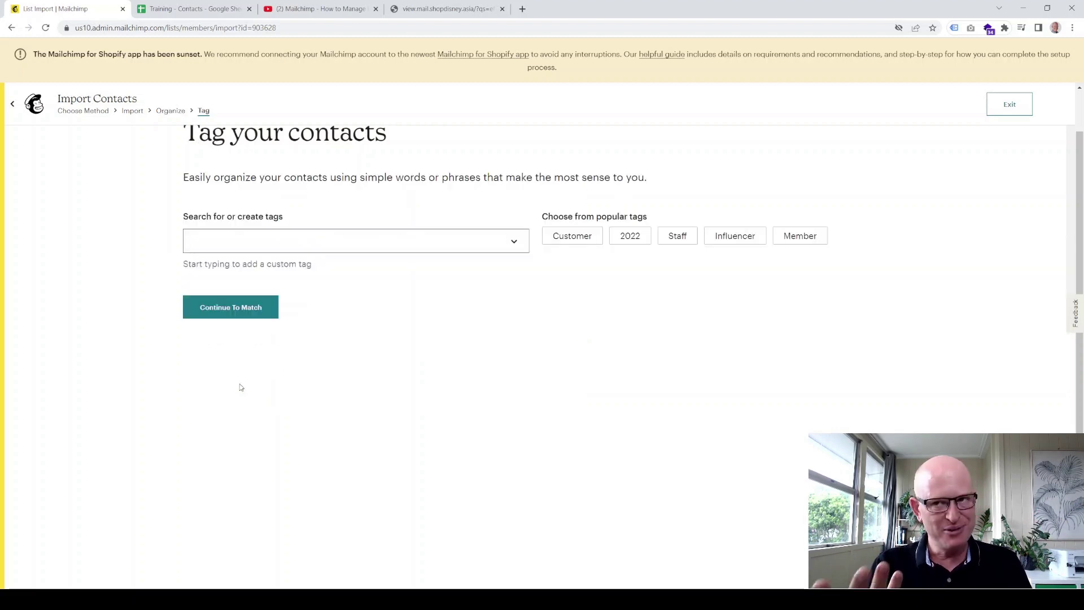
{"action": "left_click", "coordinate": [229, 312]}
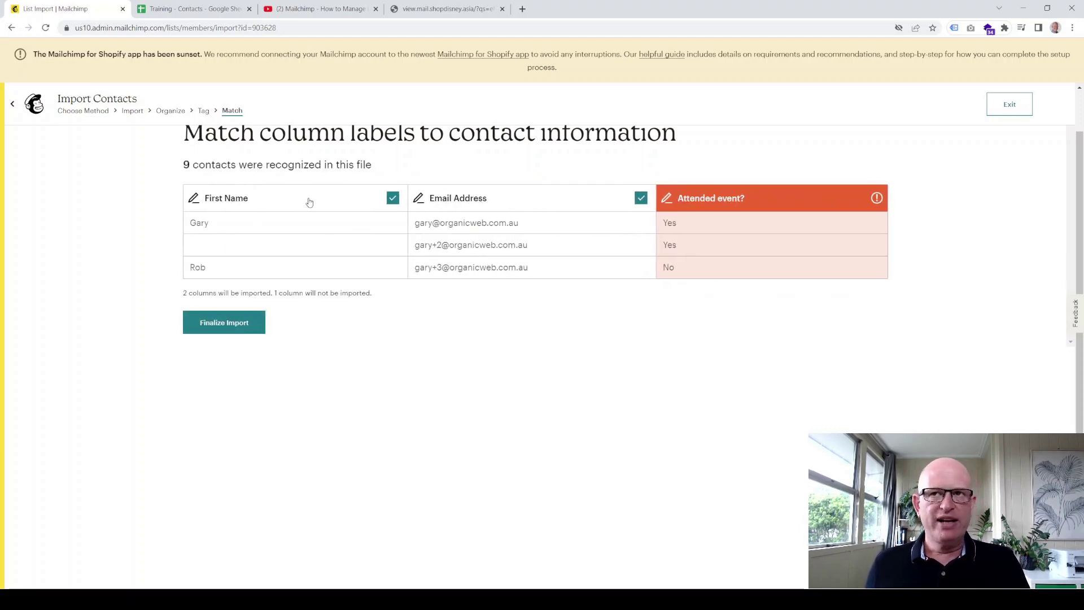
Step: Match the third column to a new field labelled "Attended event?" with the data type Text
{"action": "mouse_move", "coordinate": [682, 212]}
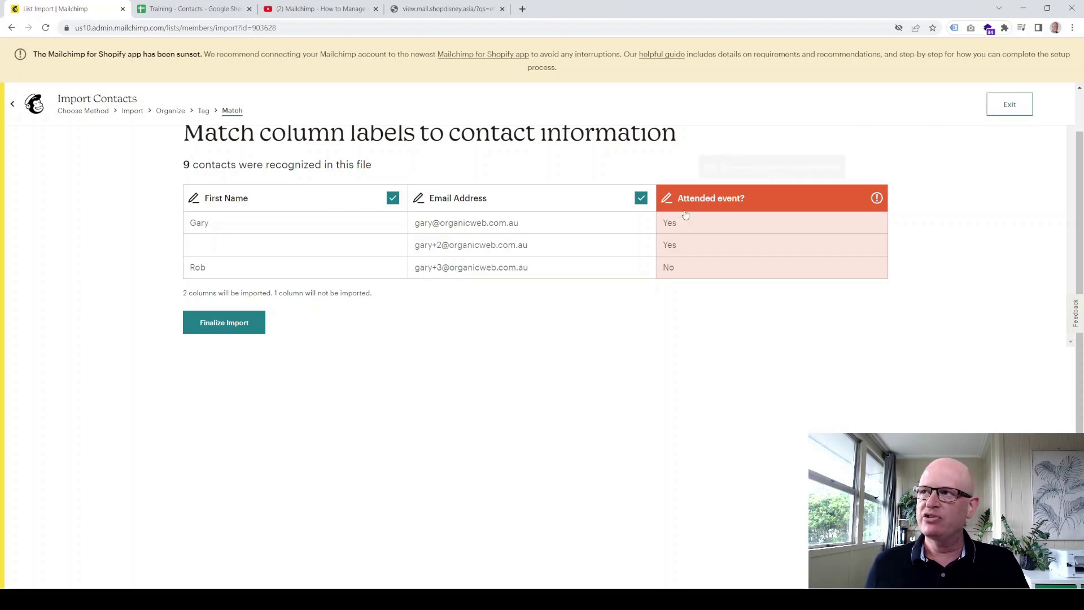
{"action": "left_click", "coordinate": [759, 205]}
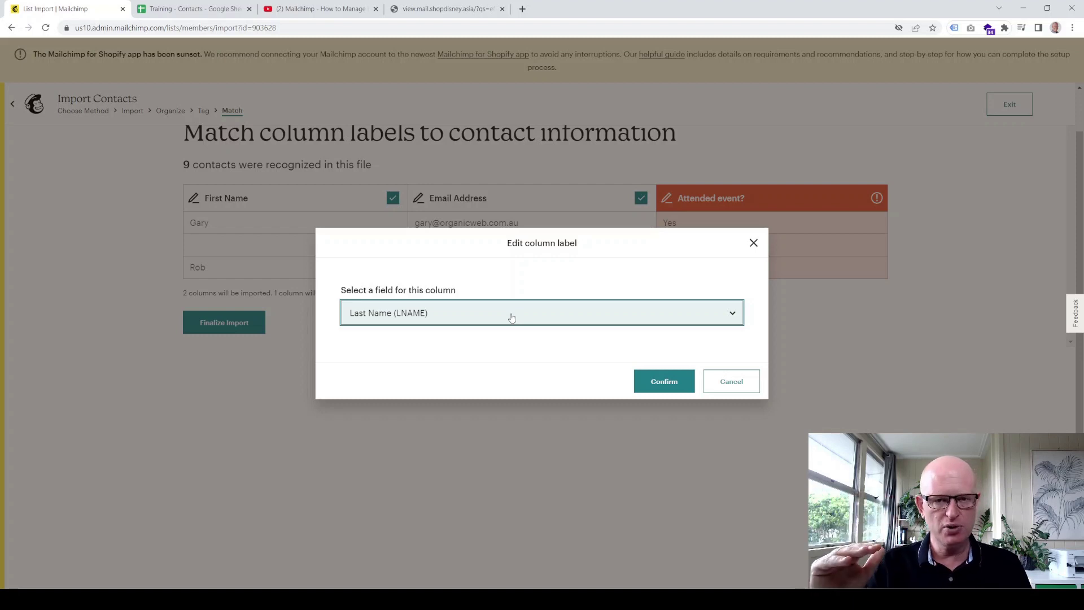
{"action": "left_click", "coordinate": [448, 326]}
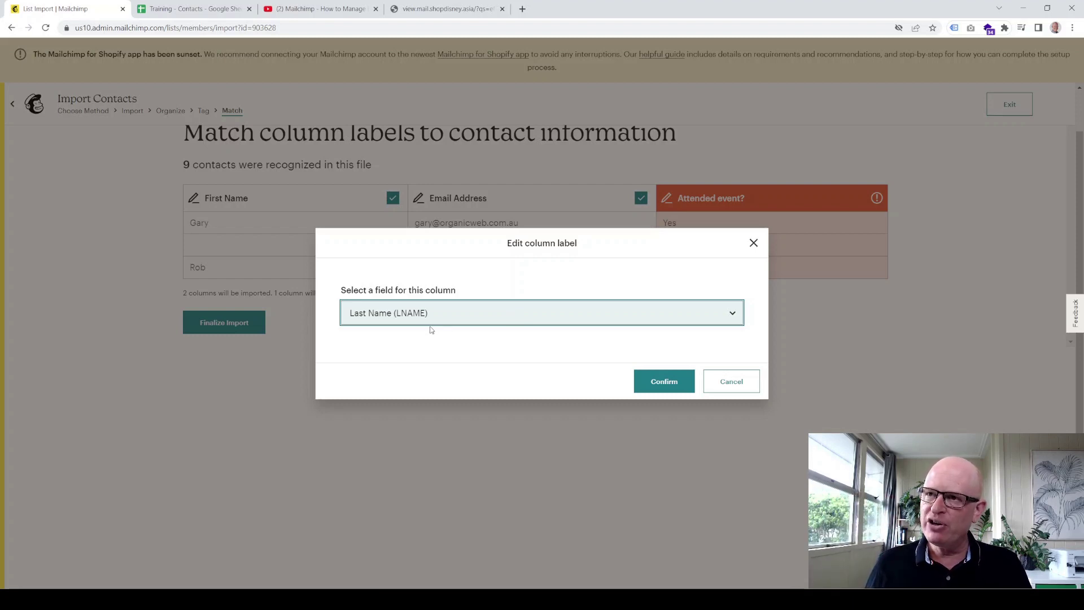
{"action": "left_click", "coordinate": [432, 332]}
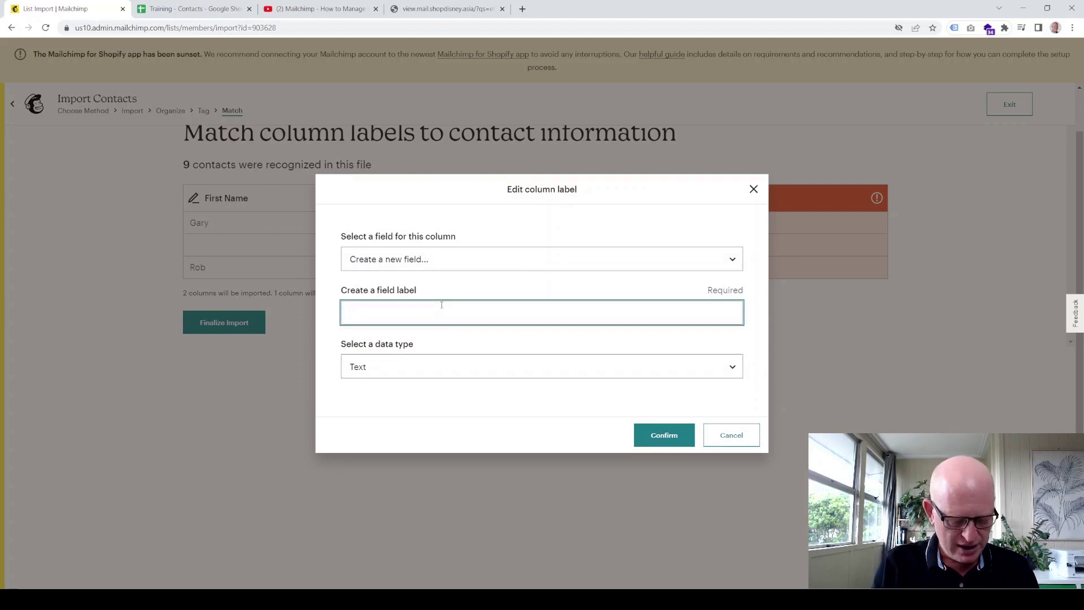
{"action": "type", "text": "Attended e"}
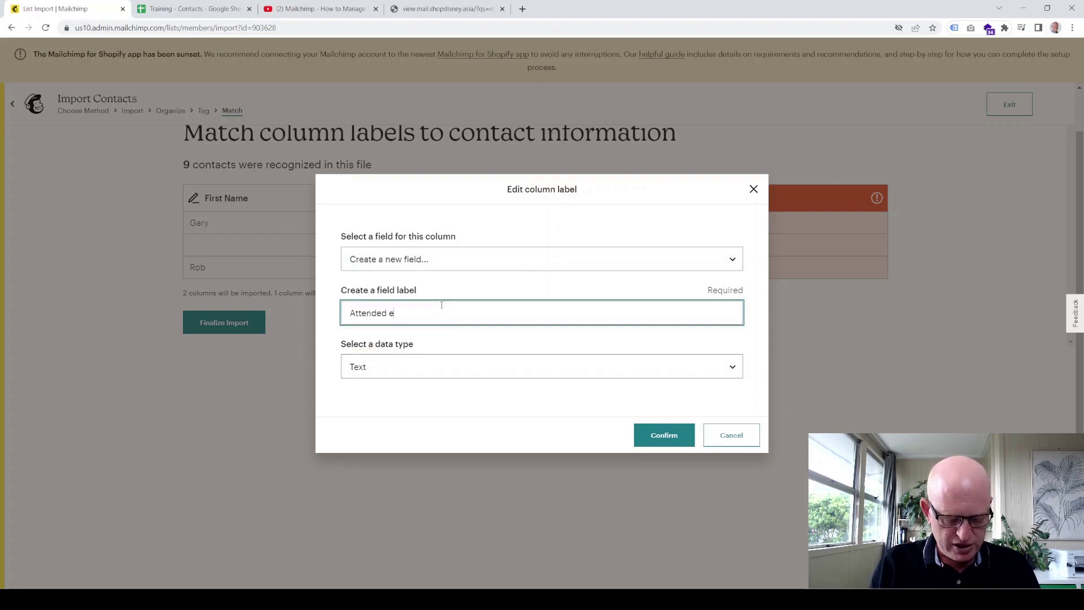
{"action": "type", "text": "vent?"}
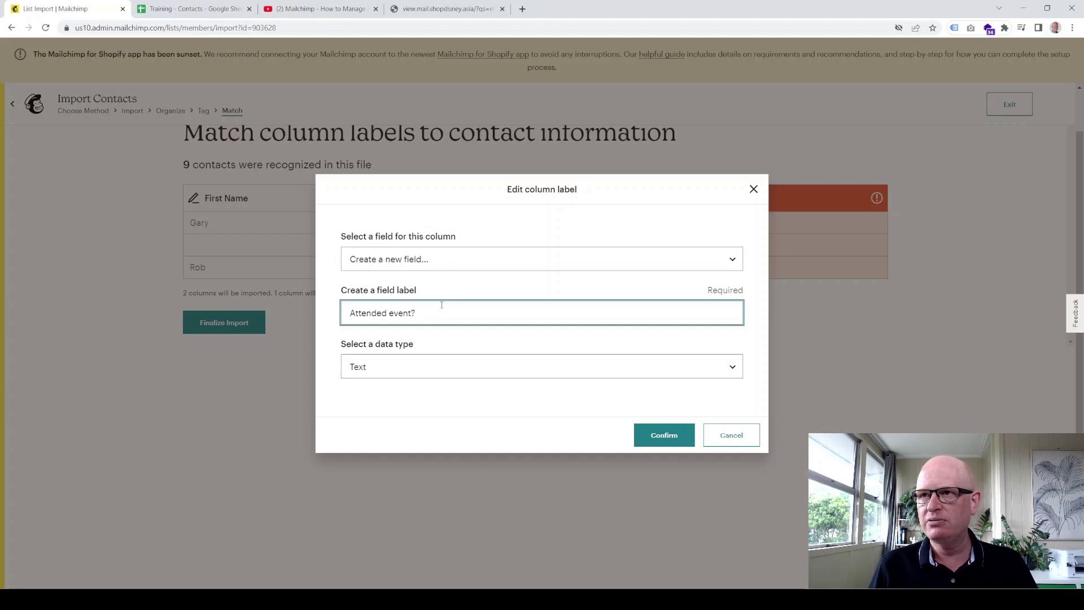
{"action": "key", "text": "Tab"}
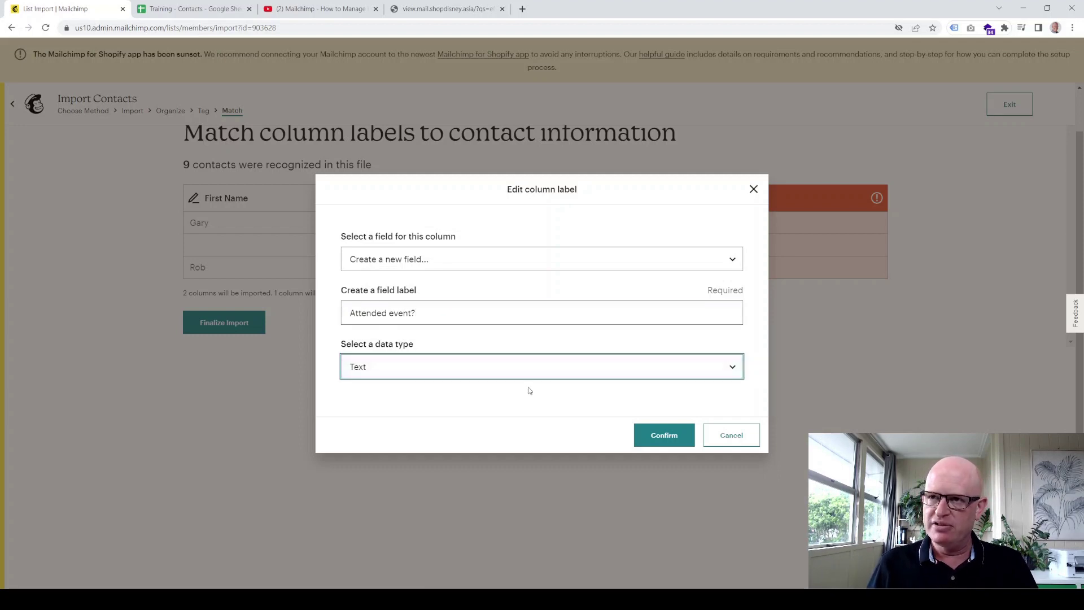
{"action": "left_click", "coordinate": [663, 437]}
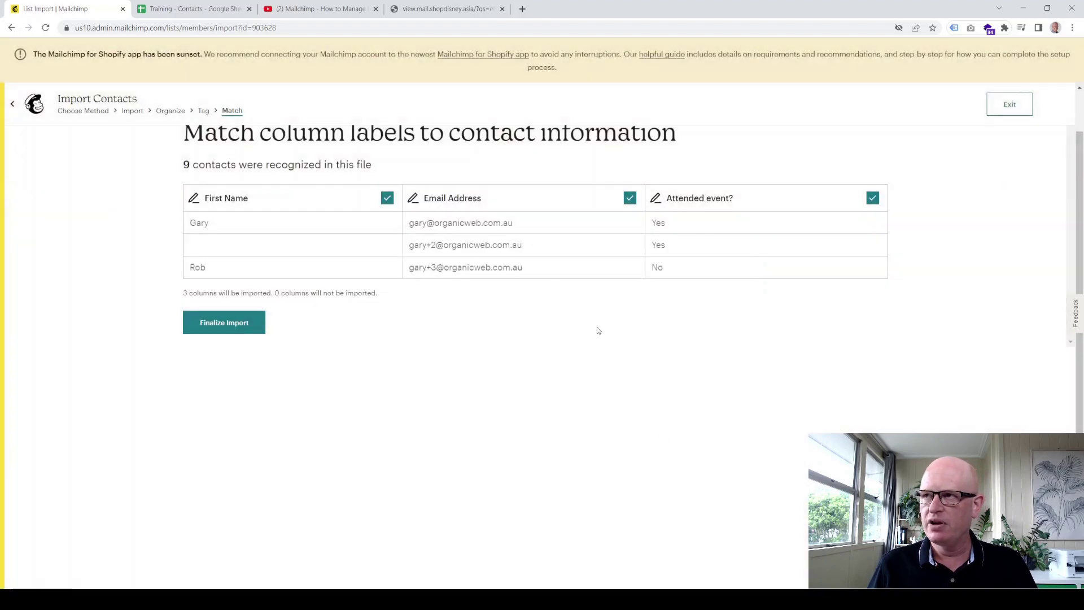
Step: Finalize and complete the import, and view the audience's contact list including the Attended event? and Source columns
{"action": "left_click", "coordinate": [239, 322]}
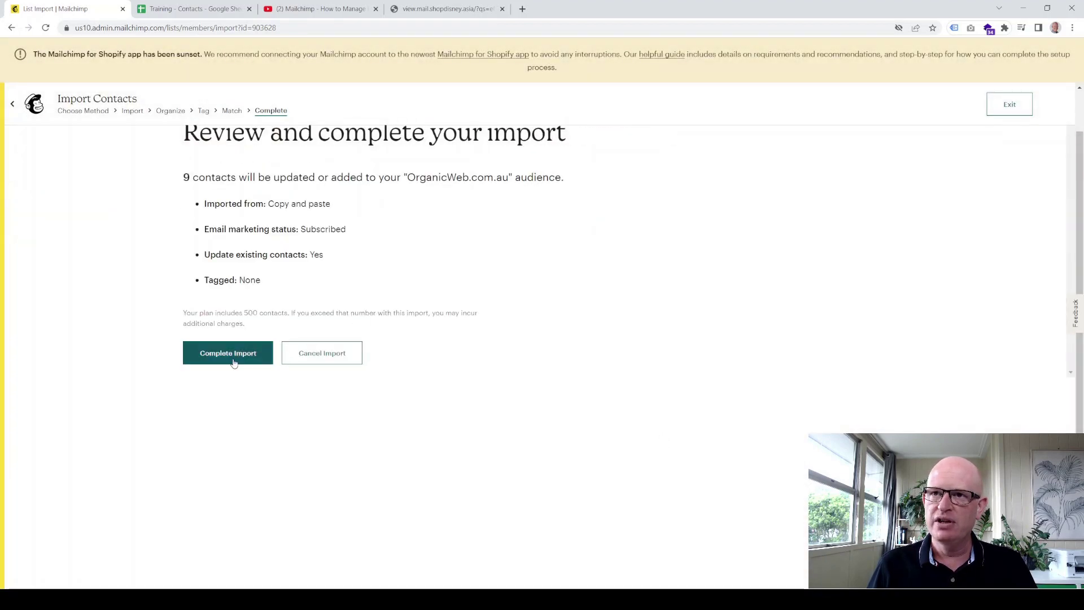
{"action": "left_click", "coordinate": [234, 361]}
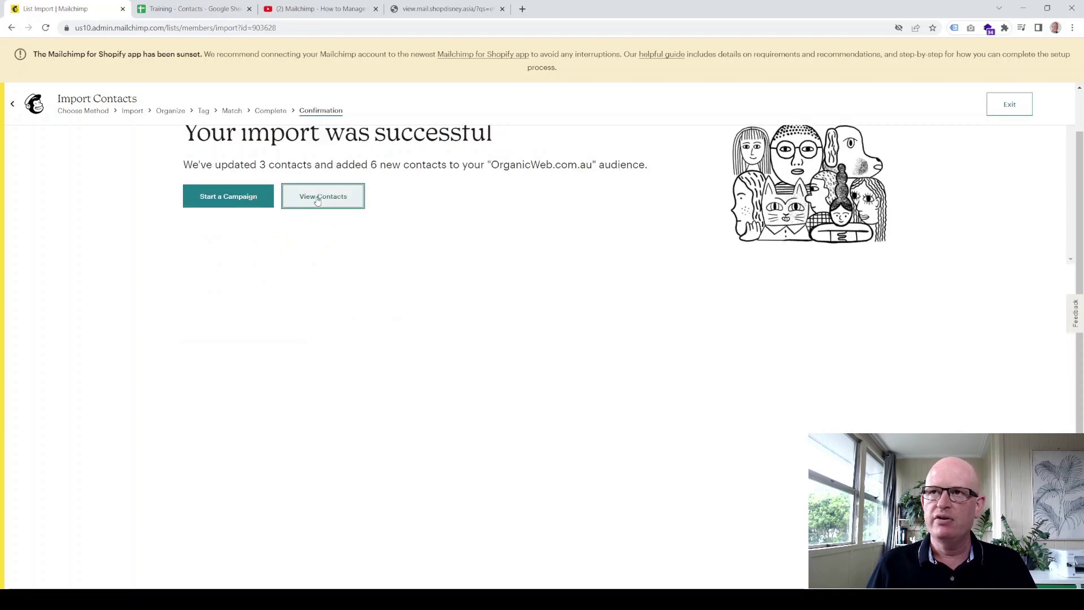
{"action": "left_click", "coordinate": [317, 198]}
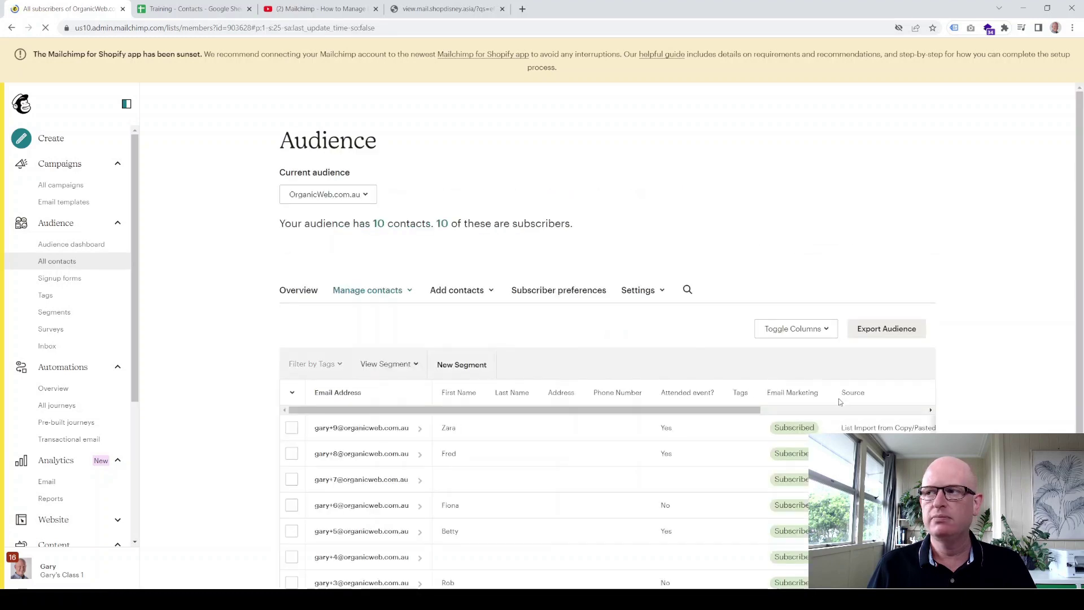
{"action": "scroll", "coordinate": [446, 294], "scroll_direction": "down", "scroll_amount": 3}
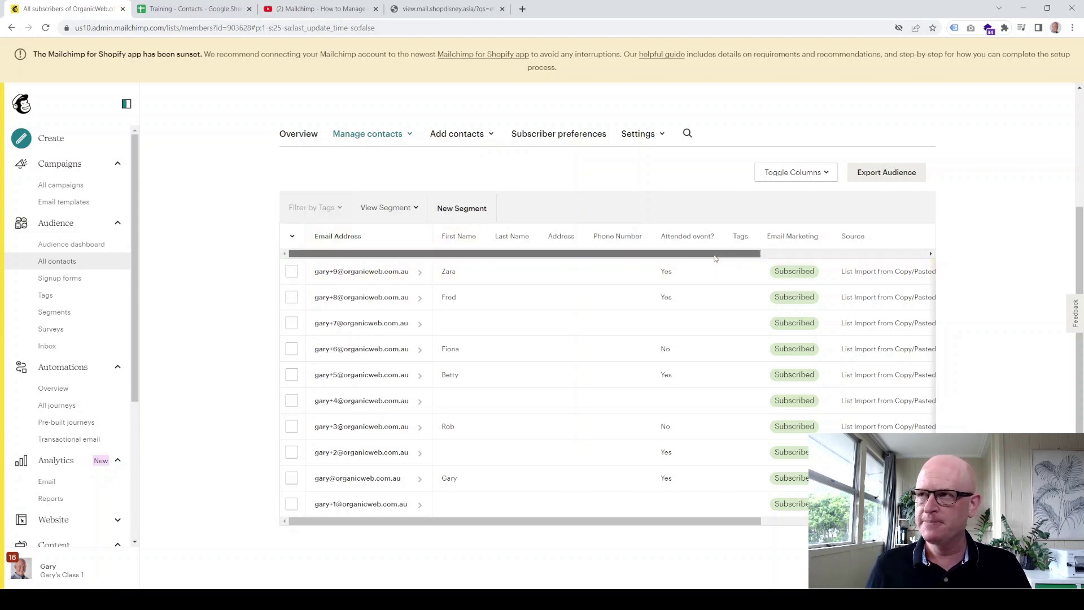
{"action": "left_click_drag", "start_coordinate": [715, 254], "coordinate": [744, 258]}
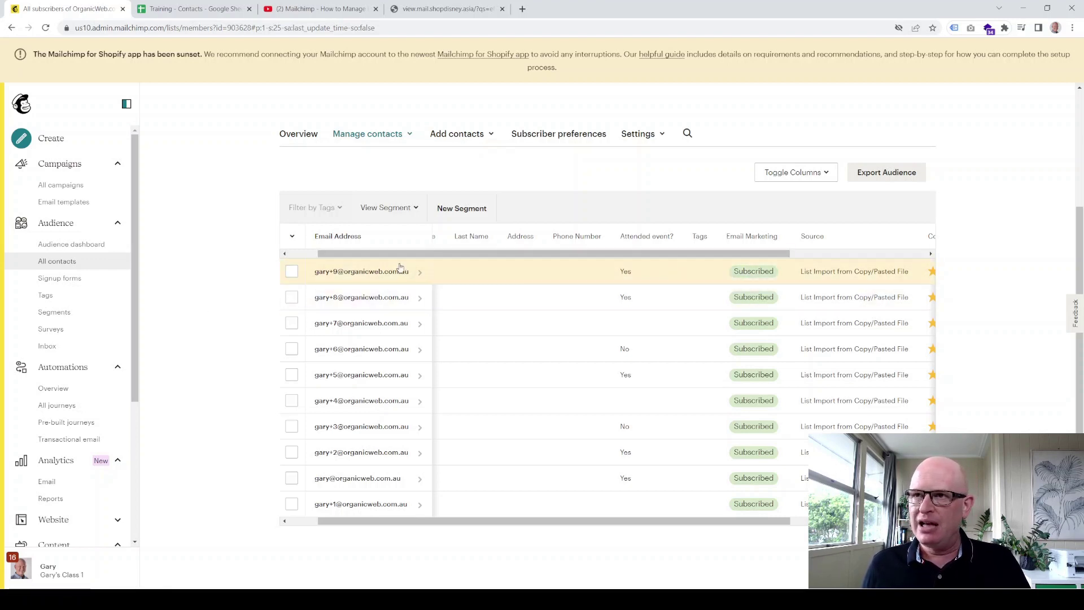
Step: Select the first, third and fifth contacts in the list and open the tag options for them
{"action": "left_click", "coordinate": [291, 272]}
{"action": "left_click", "coordinate": [292, 322]}
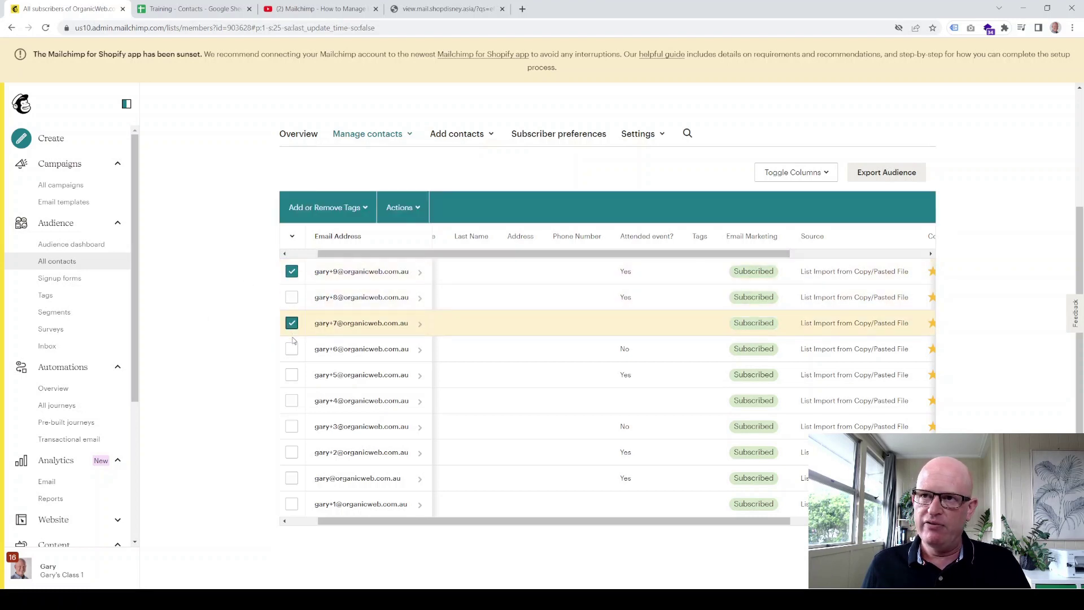
{"action": "left_click", "coordinate": [292, 374]}
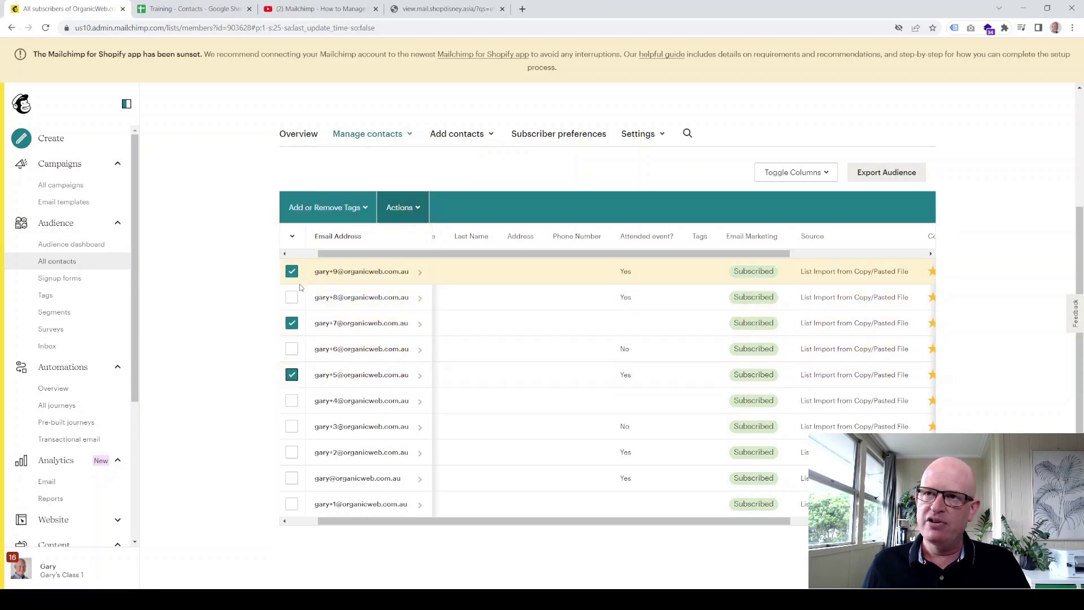
{"action": "left_click", "coordinate": [420, 208]}
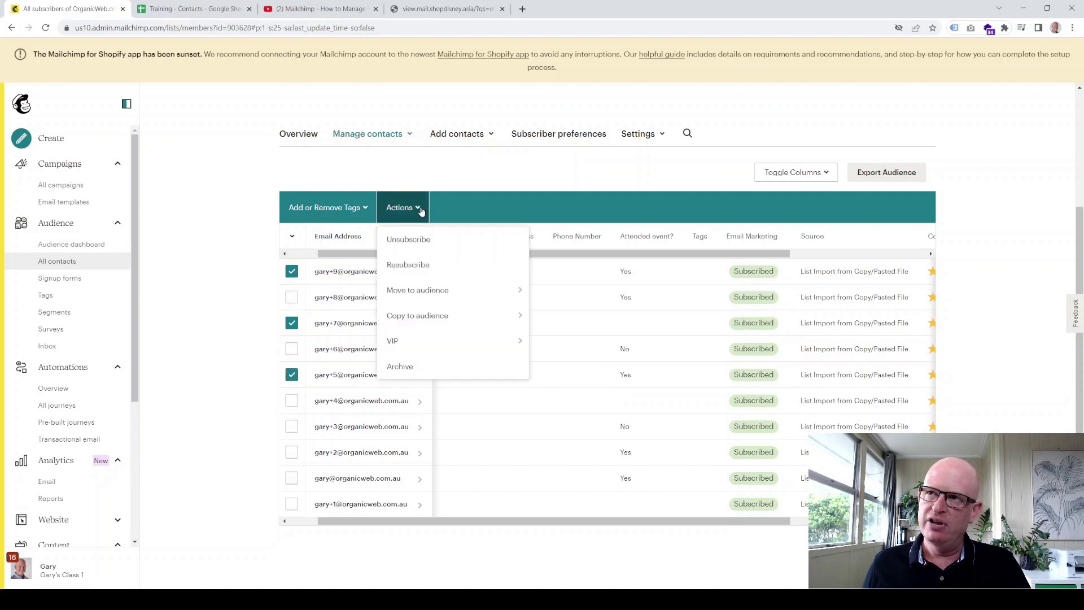
{"action": "left_click", "coordinate": [352, 210]}
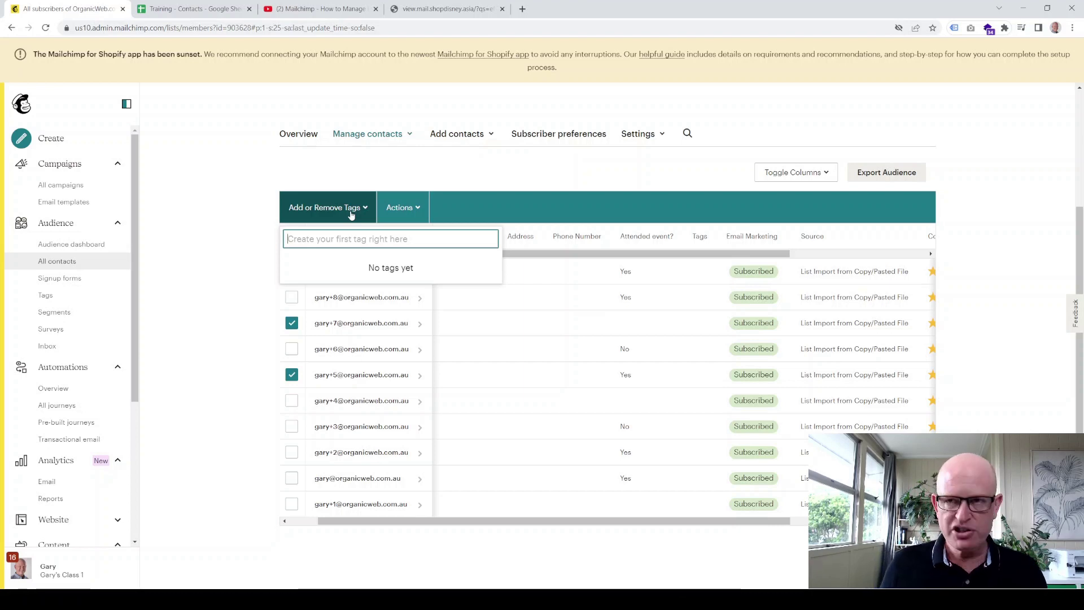
{"action": "type", "text": "Austr"}
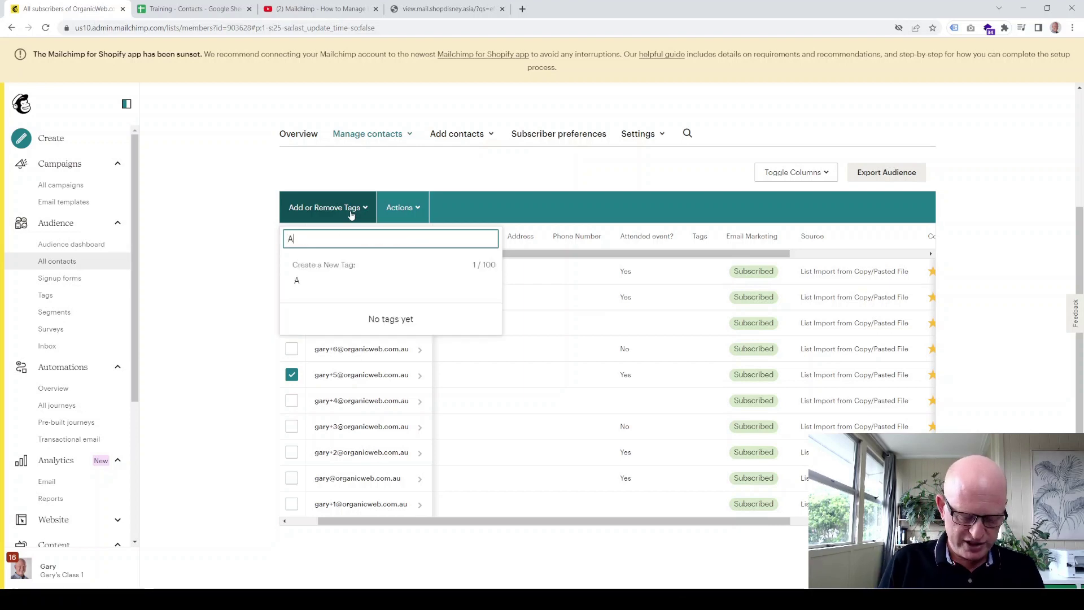
{"action": "key", "text": "BackSpace"}
{"action": "key", "text": "BackSpace"}
{"action": "key", "text": "BackSpace"}
{"action": "key", "text": "BackSpace"}
{"action": "key", "text": "BackSpace"}
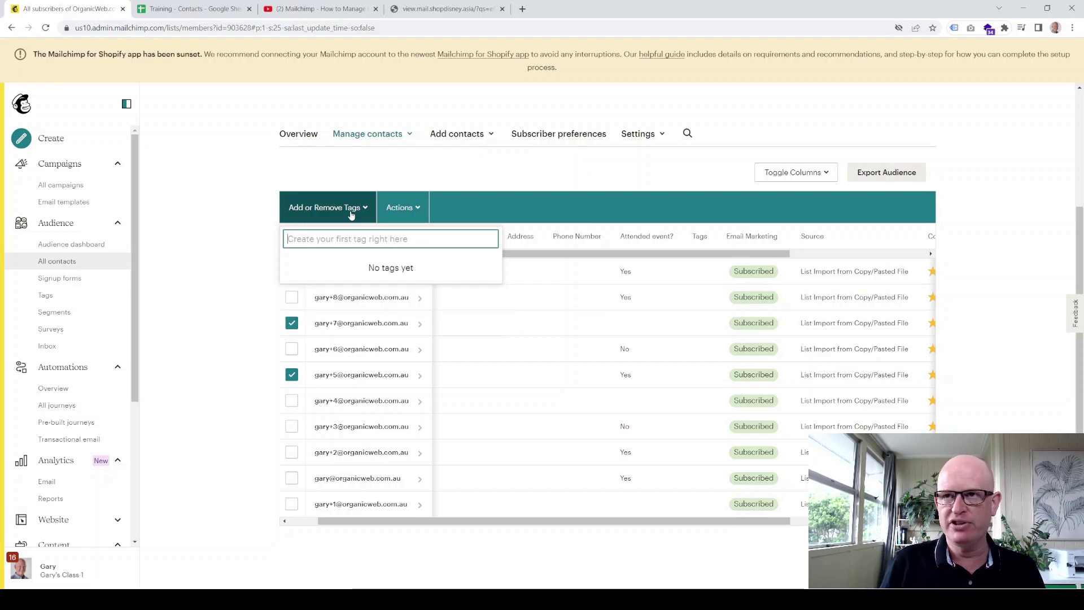
Step: Create a new tag named Brisbane and apply it to the selected contacts
{"action": "type", "text": "Brisbane"}
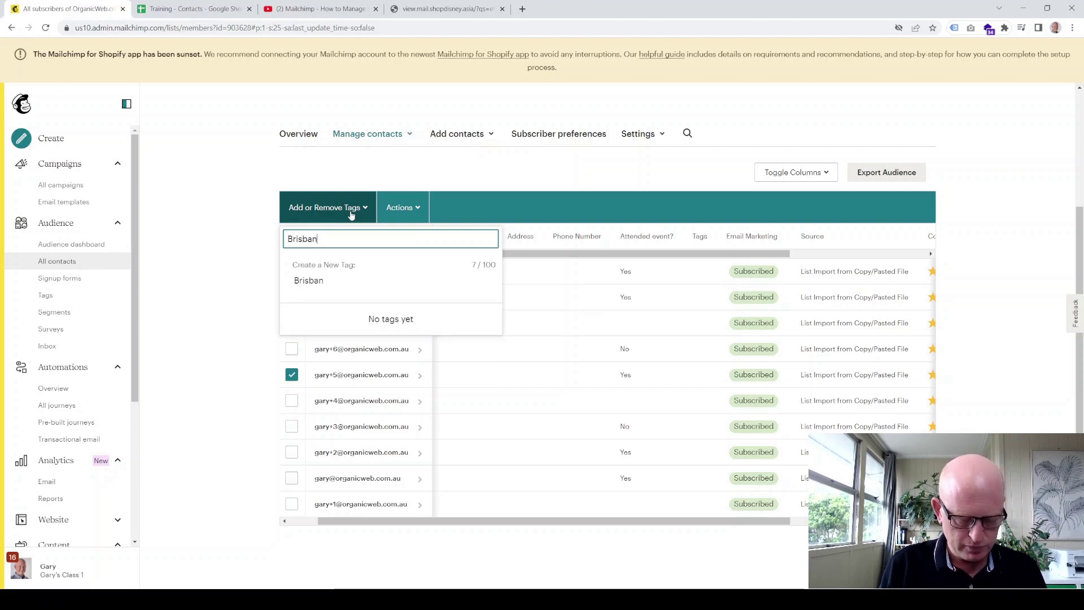
{"action": "left_click", "coordinate": [311, 280]}
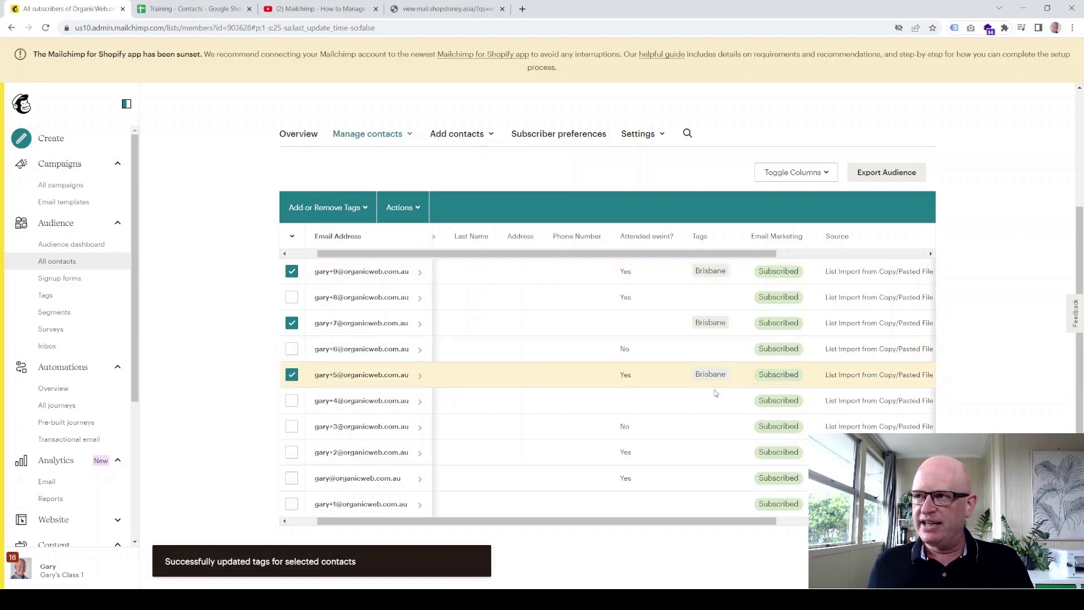
Step: Deselect the fifth contact, add the sixth, eighth and tenth to the selection, and apply a new tag named L.A
{"action": "left_click", "coordinate": [291, 374]}
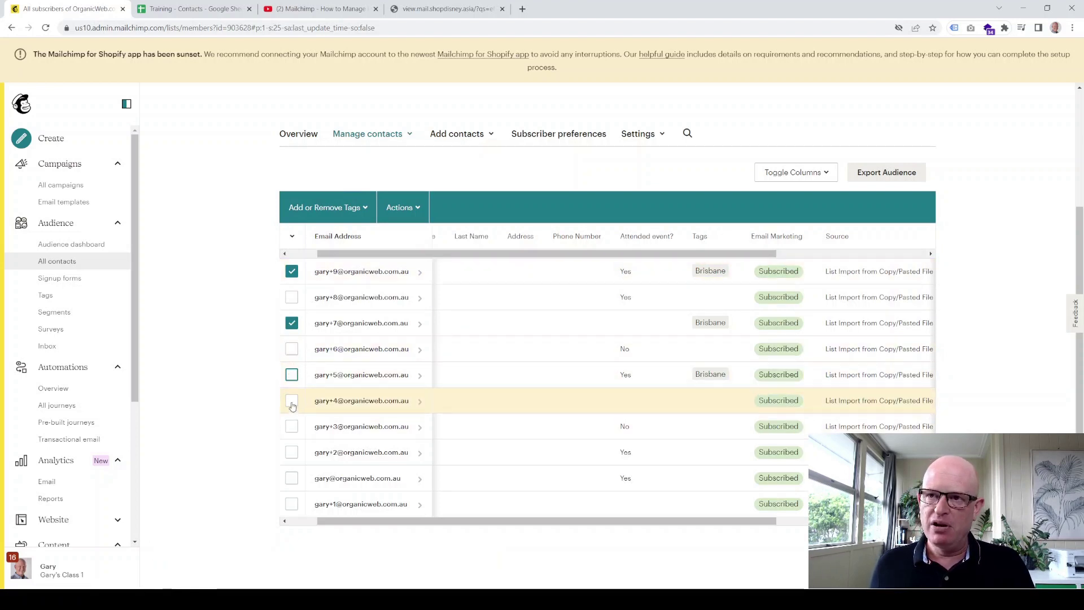
{"action": "left_click", "coordinate": [292, 400]}
{"action": "left_click", "coordinate": [292, 452]}
{"action": "left_click", "coordinate": [292, 503]}
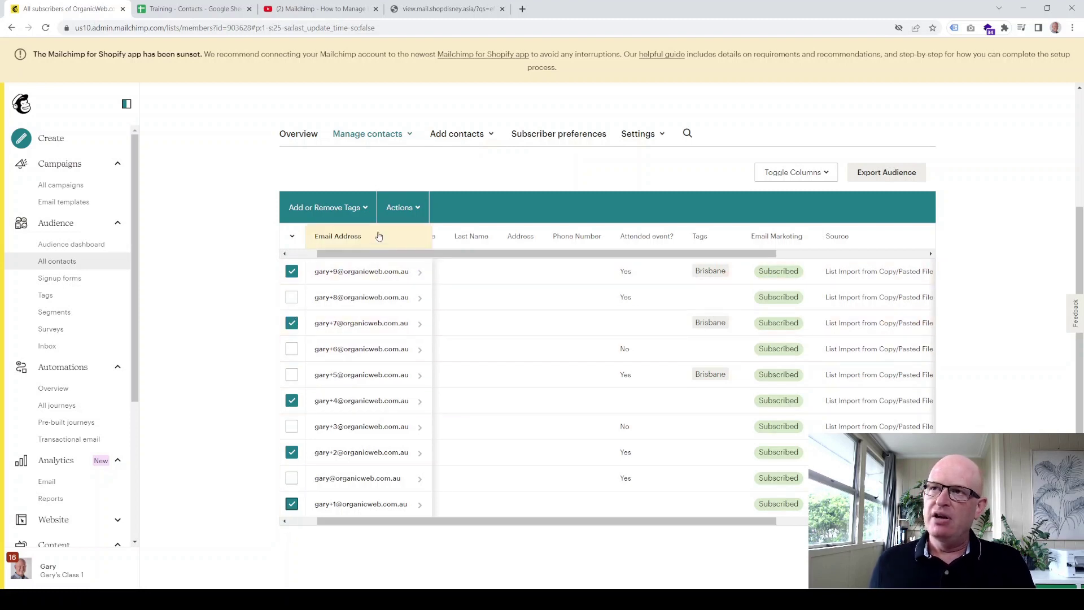
{"action": "left_click", "coordinate": [342, 210]}
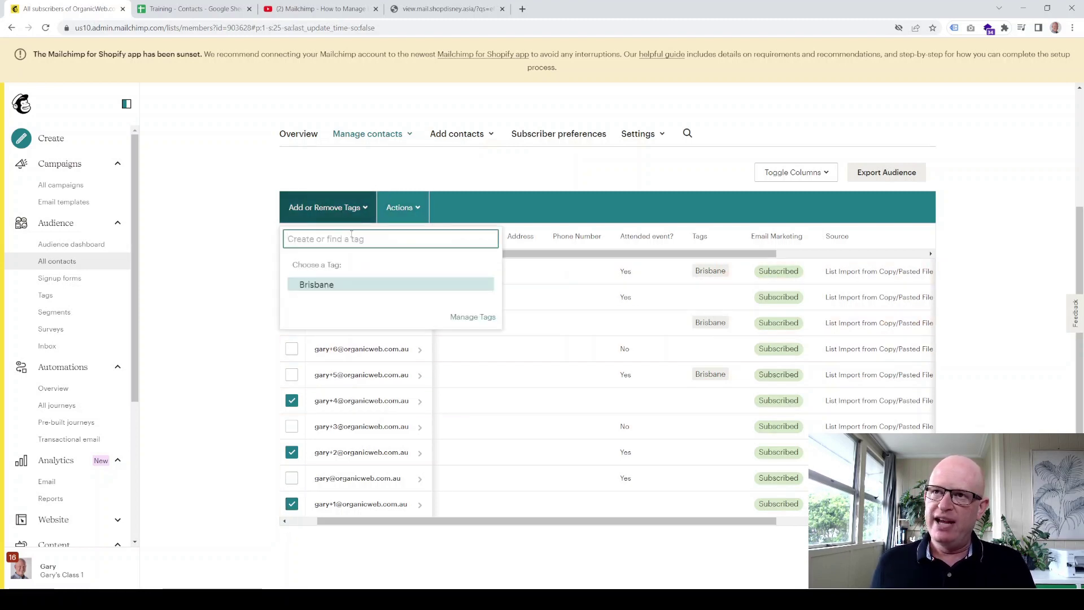
{"action": "type", "text": "L.A."}
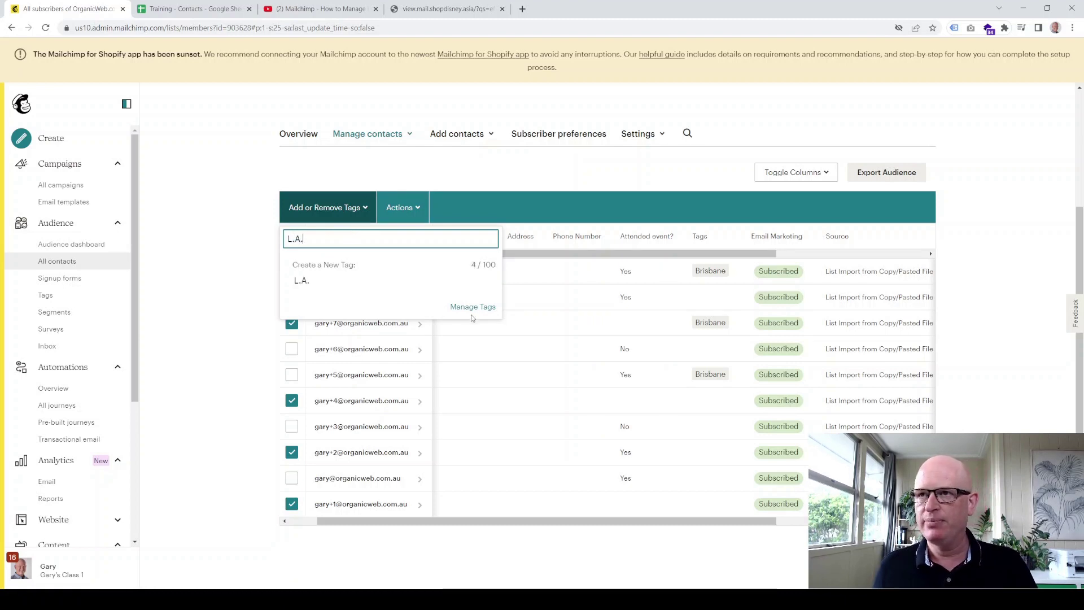
{"action": "left_click", "coordinate": [371, 263]}
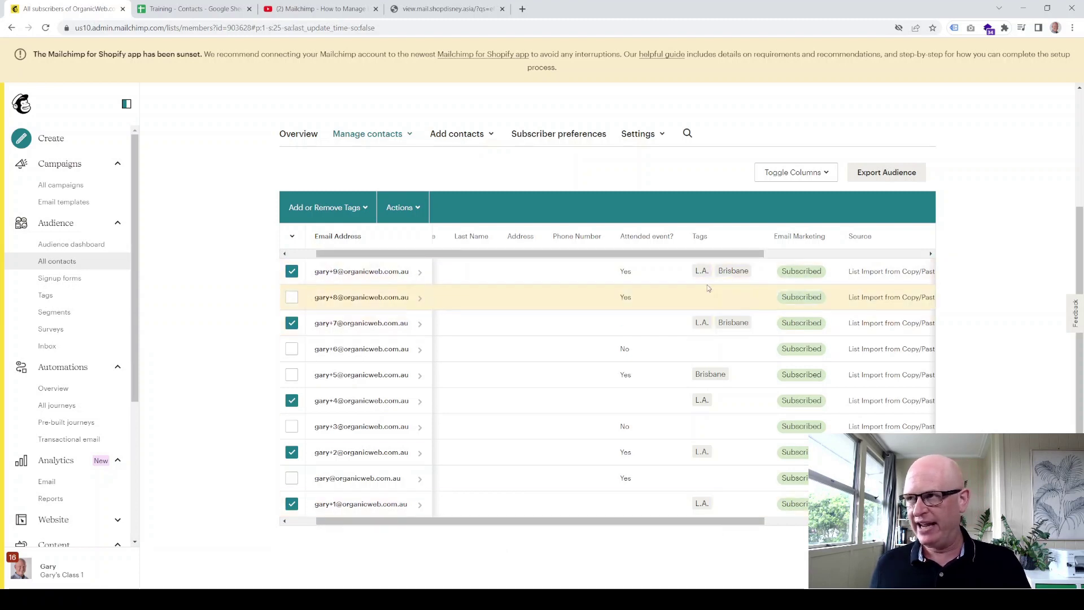
Step: Review the contact list's columns from tags through contact rating and dates, and deselect all contacts
{"action": "scroll", "coordinate": [694, 256], "scroll_direction": "right", "scroll_amount": 5}
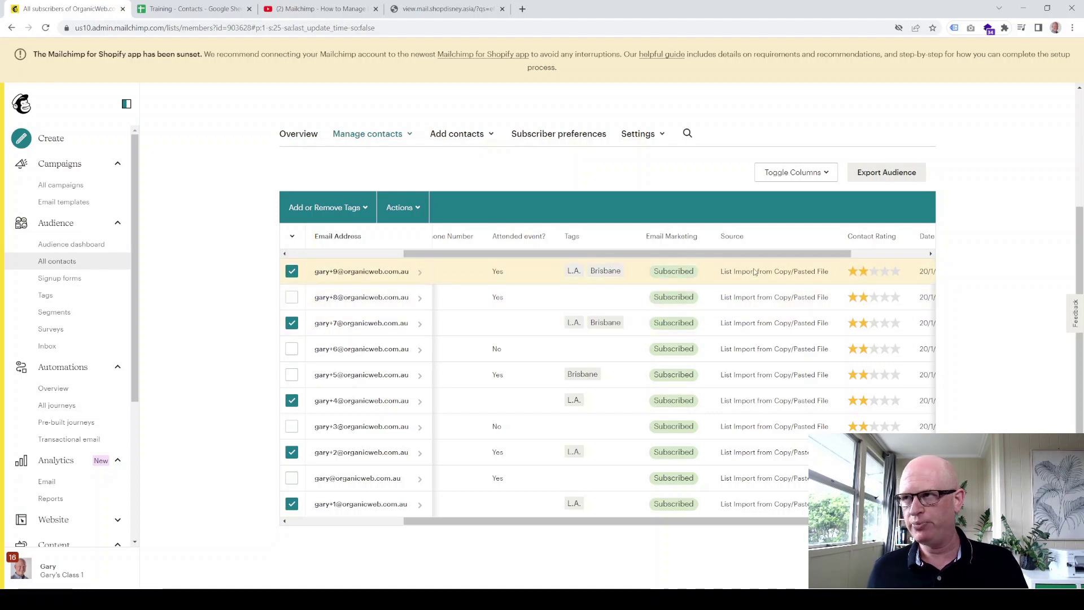
{"action": "scroll", "coordinate": [790, 257], "scroll_direction": "right", "scroll_amount": 2}
{"action": "scroll", "coordinate": [807, 260], "scroll_direction": "right", "scroll_amount": 2}
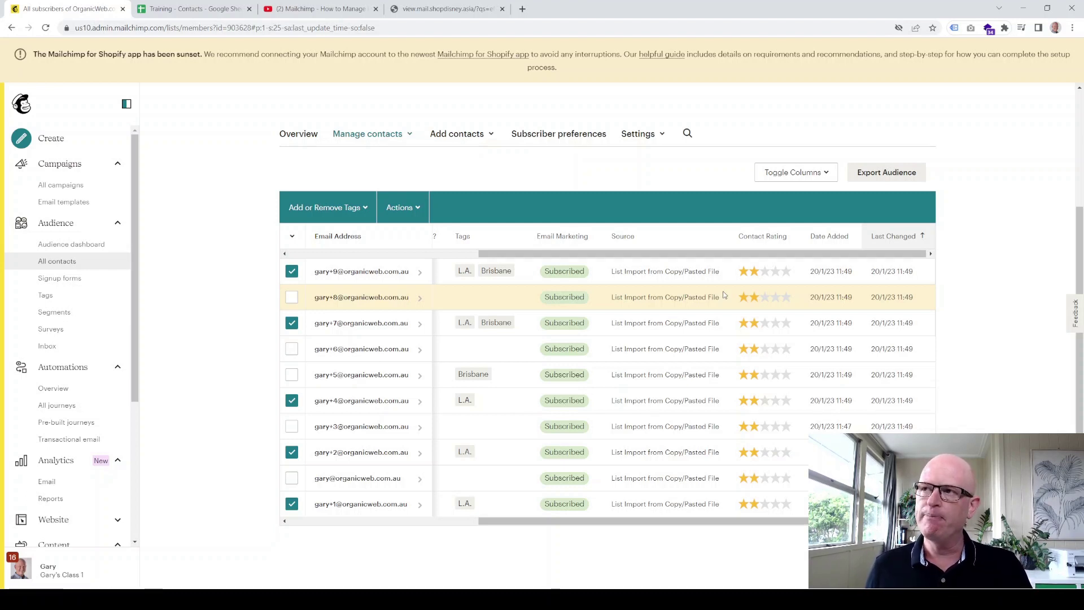
{"action": "left_click_drag", "start_coordinate": [511, 253], "coordinate": [320, 255]}
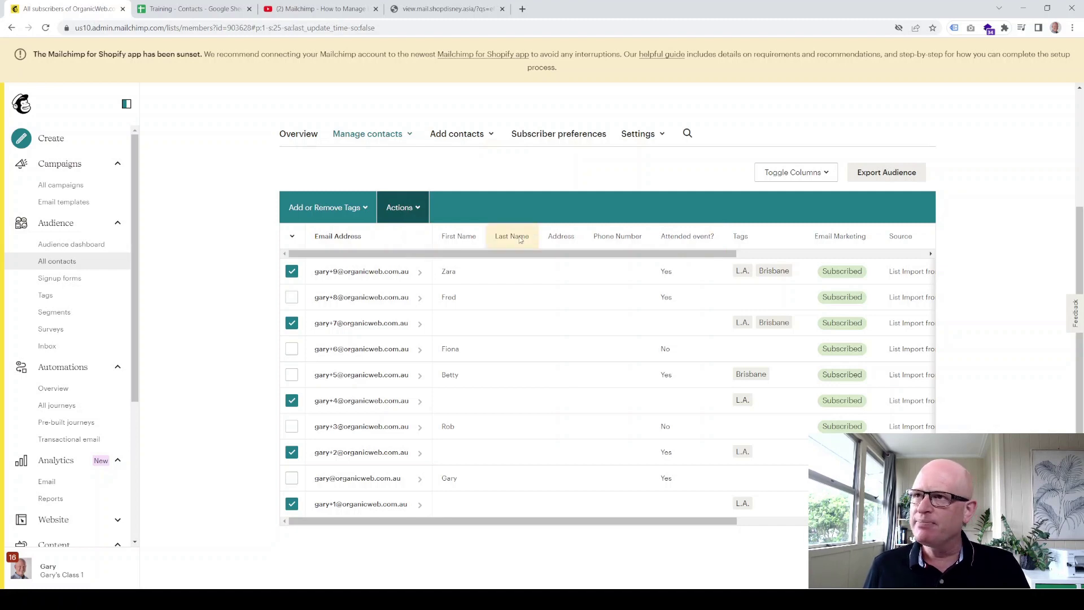
{"action": "scroll", "coordinate": [567, 220], "scroll_direction": "up", "scroll_amount": 1}
{"action": "scroll", "coordinate": [567, 220], "scroll_direction": "down", "scroll_amount": 1}
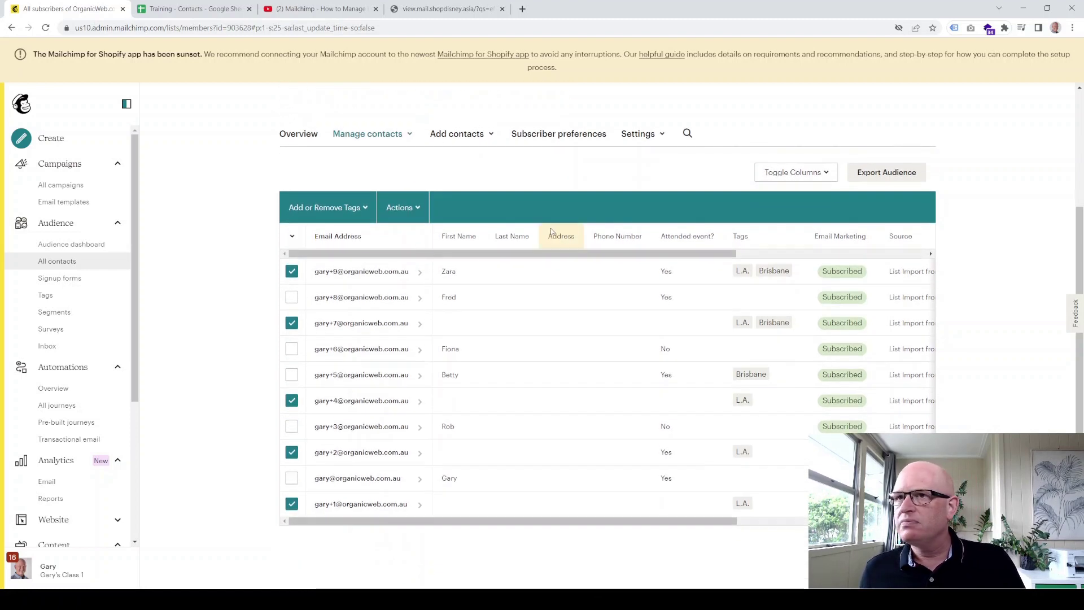
{"action": "left_click", "coordinate": [292, 236]}
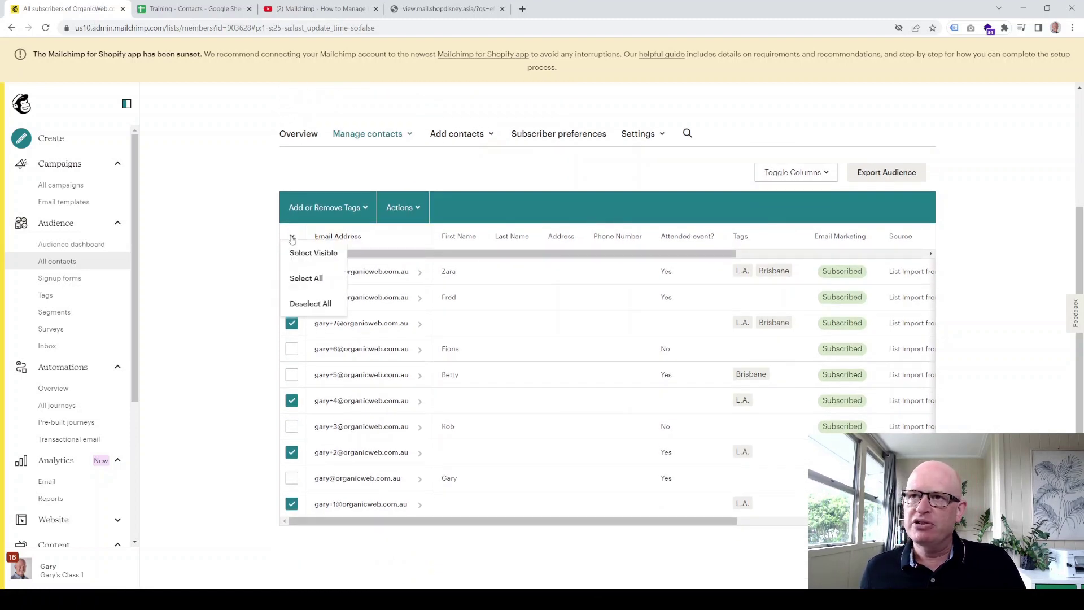
{"action": "left_click", "coordinate": [310, 303]}
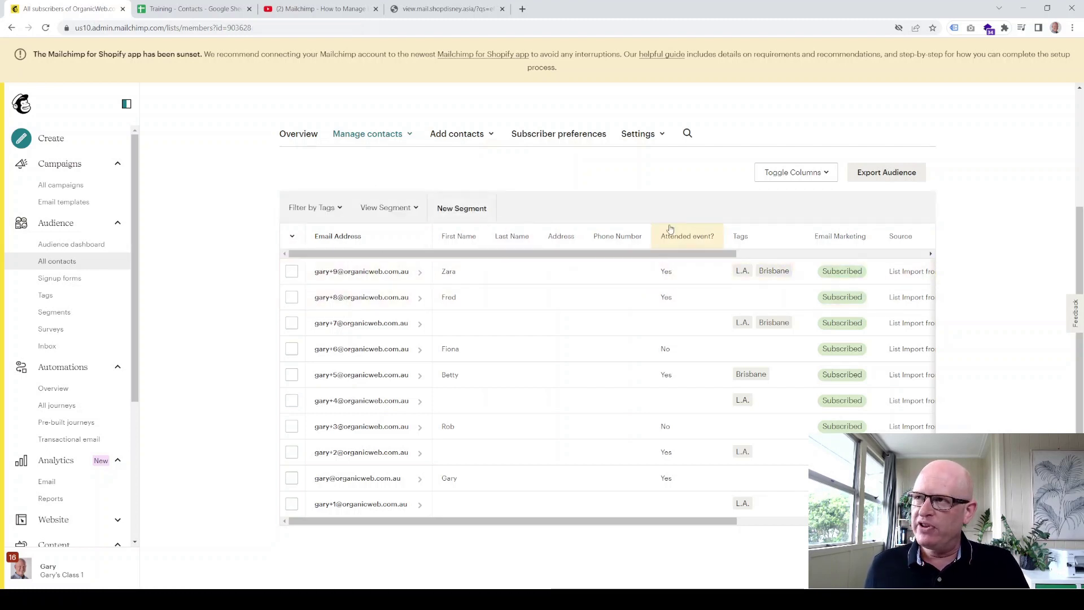
Step: Start a new segment and limit its email marketing status condition to Subscribed only
{"action": "left_click", "coordinate": [458, 209]}
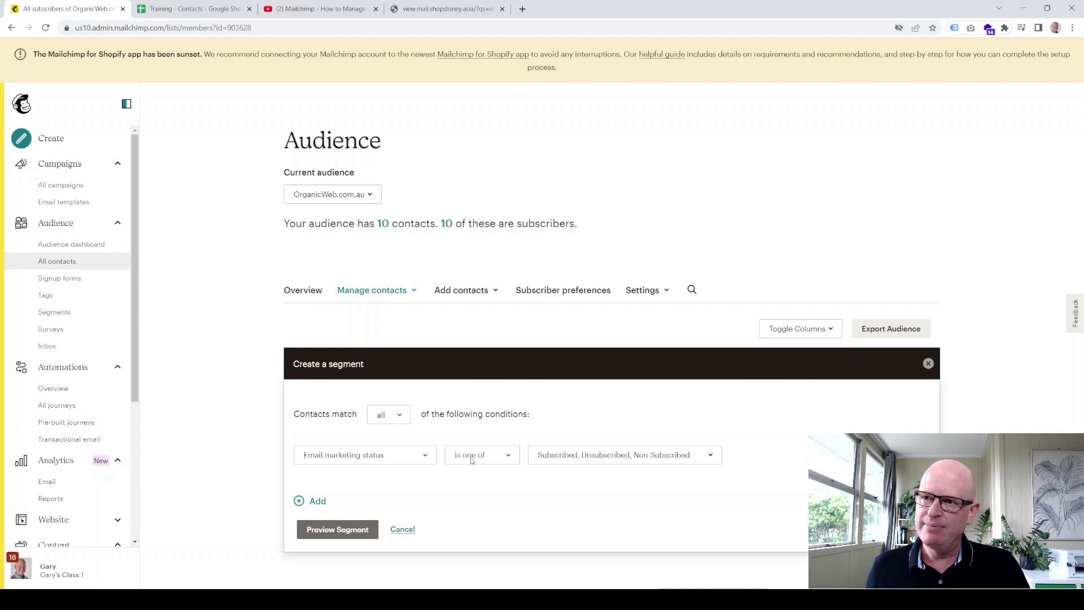
{"action": "left_click", "coordinate": [546, 459]}
{"action": "left_click", "coordinate": [543, 386]}
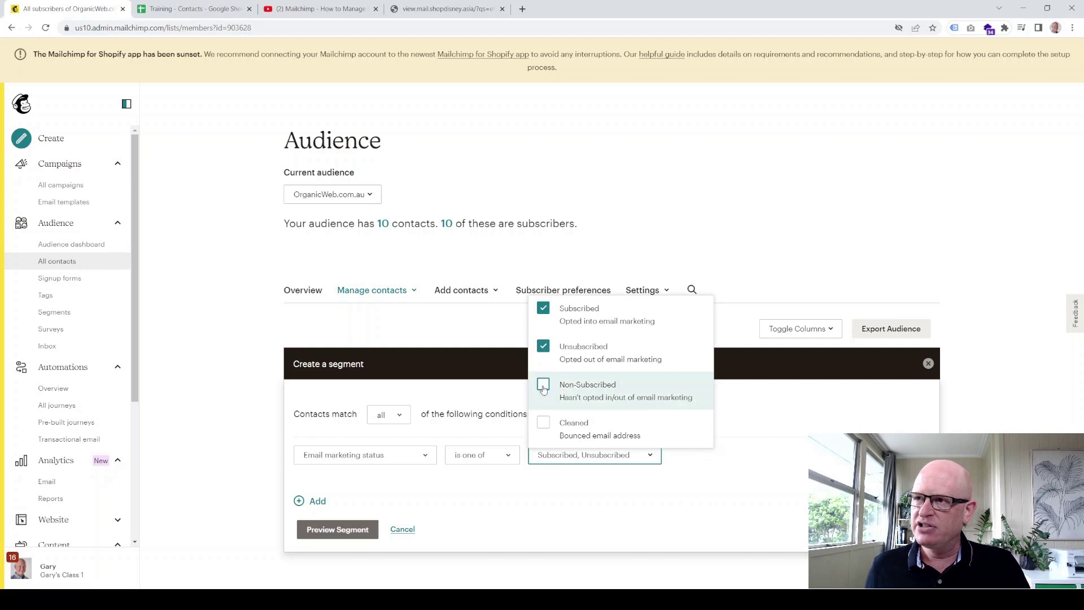
{"action": "left_click", "coordinate": [542, 360]}
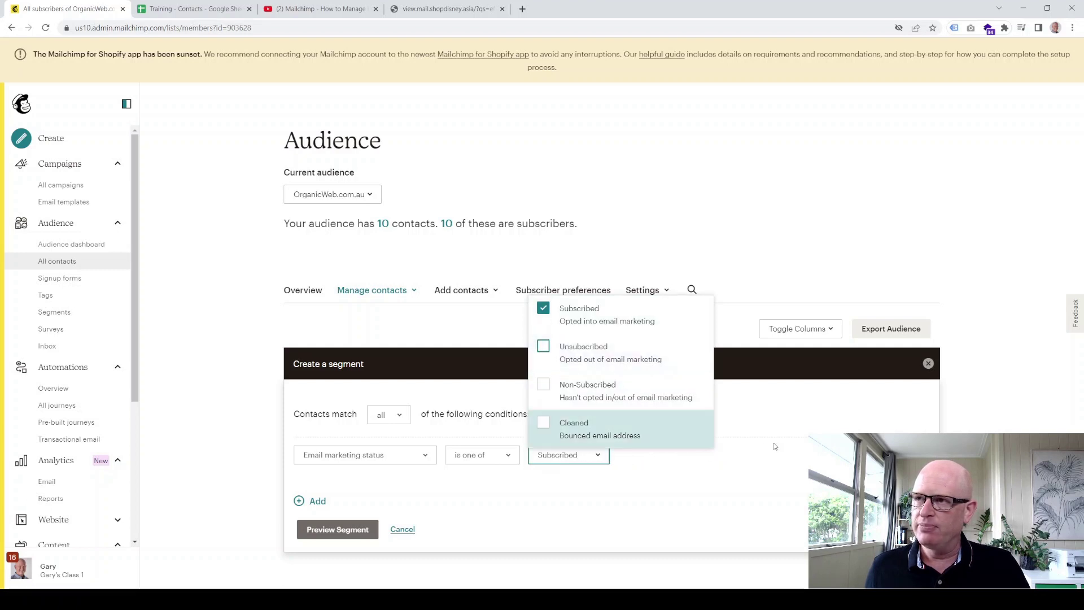
{"action": "left_click", "coordinate": [594, 455]}
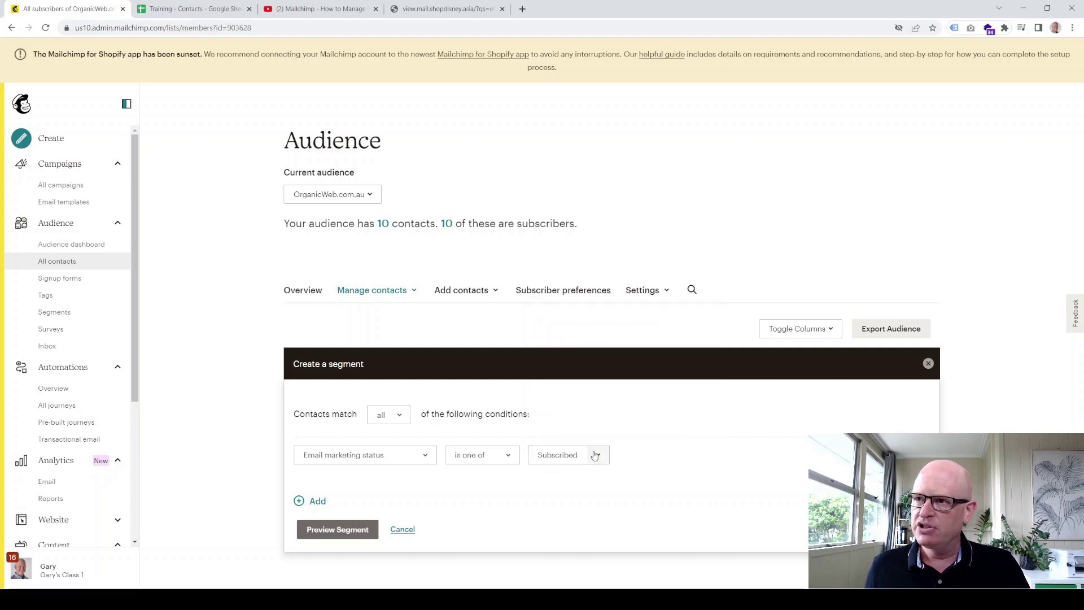
Step: Add a second segment condition requiring that Attended event? is yes
{"action": "left_click", "coordinate": [310, 502]}
{"action": "scroll", "coordinate": [361, 475], "scroll_direction": "down", "scroll_amount": 1}
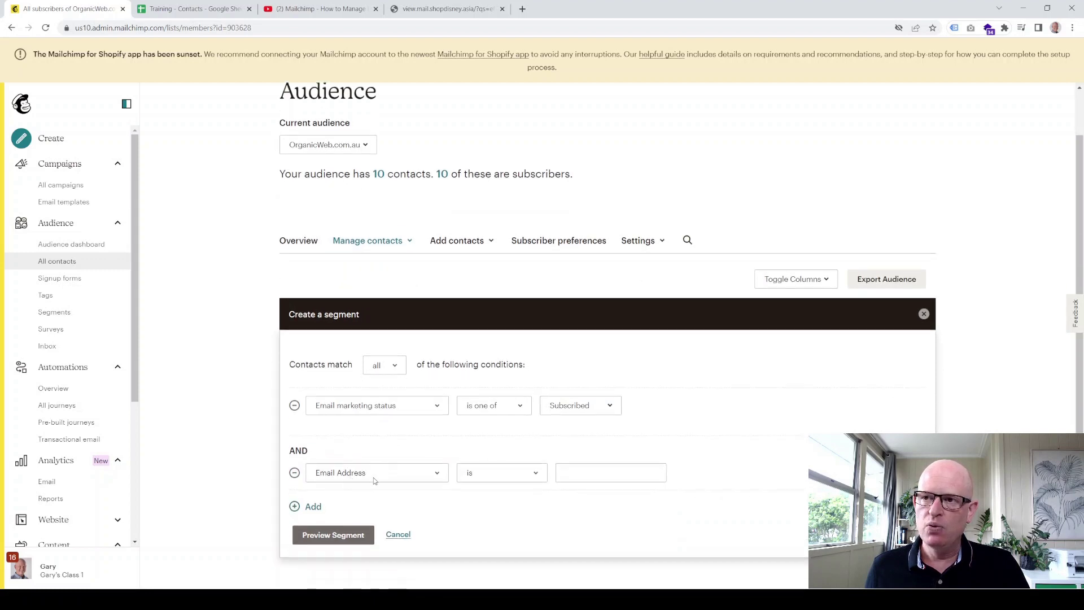
{"action": "left_click", "coordinate": [375, 477]}
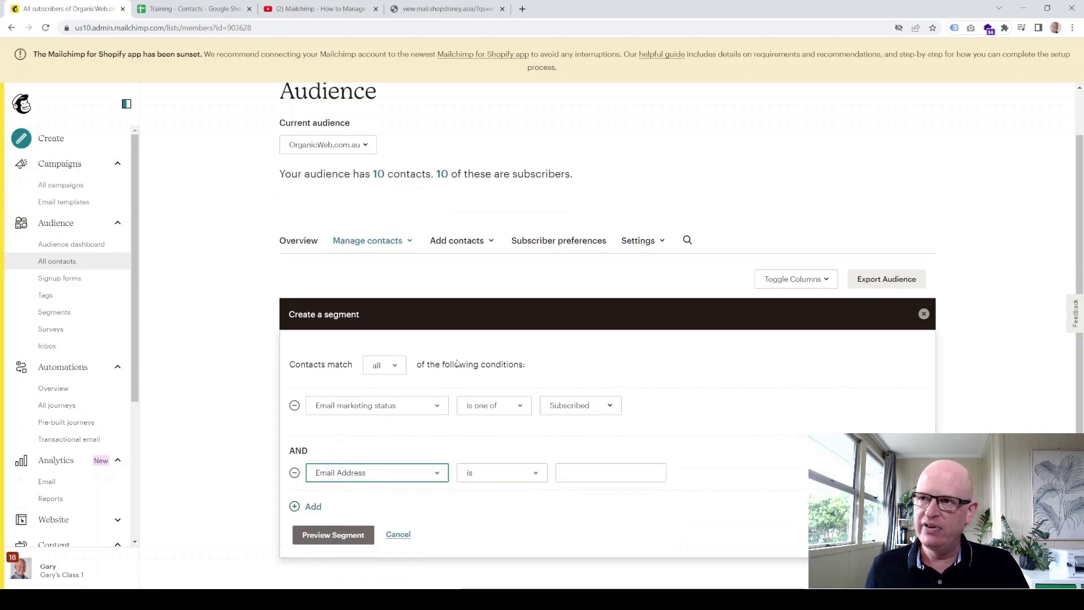
{"action": "key", "text": "a"}
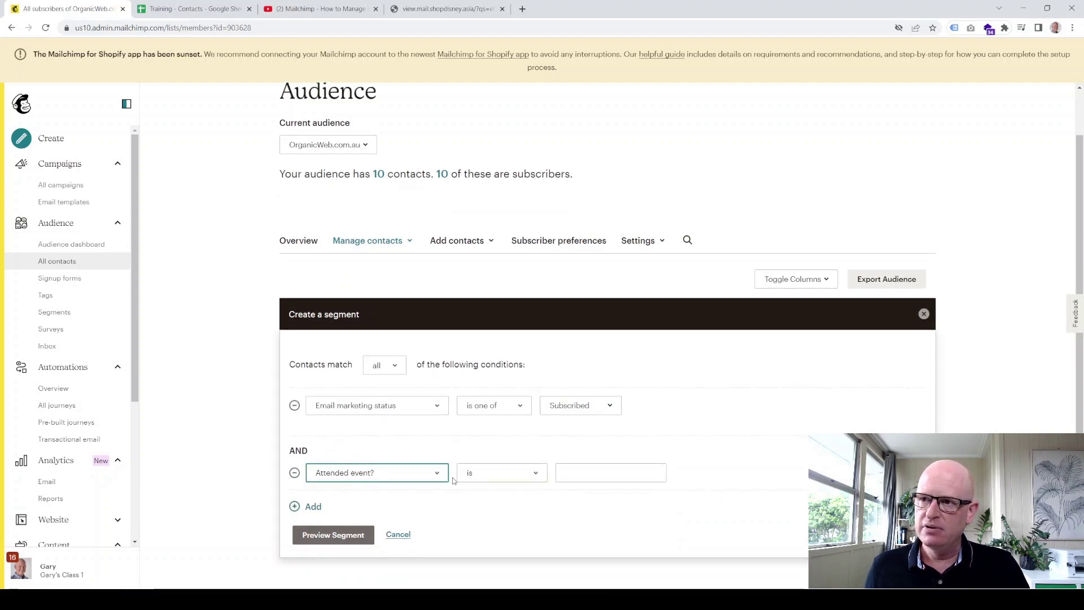
{"action": "left_click", "coordinate": [573, 472]}
{"action": "type", "text": "yes"}
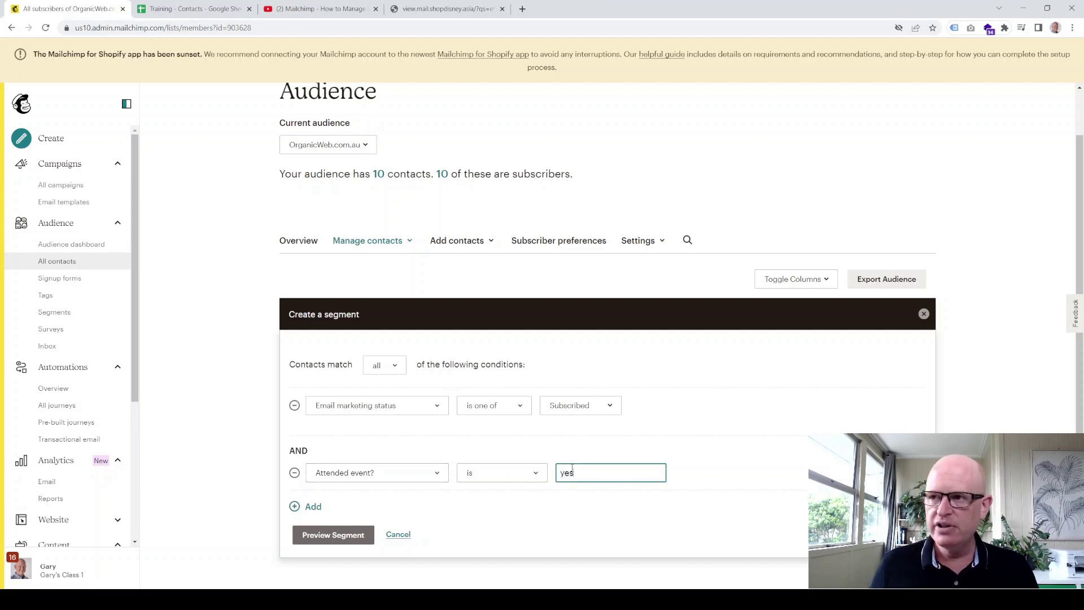
{"action": "left_click", "coordinate": [510, 481]}
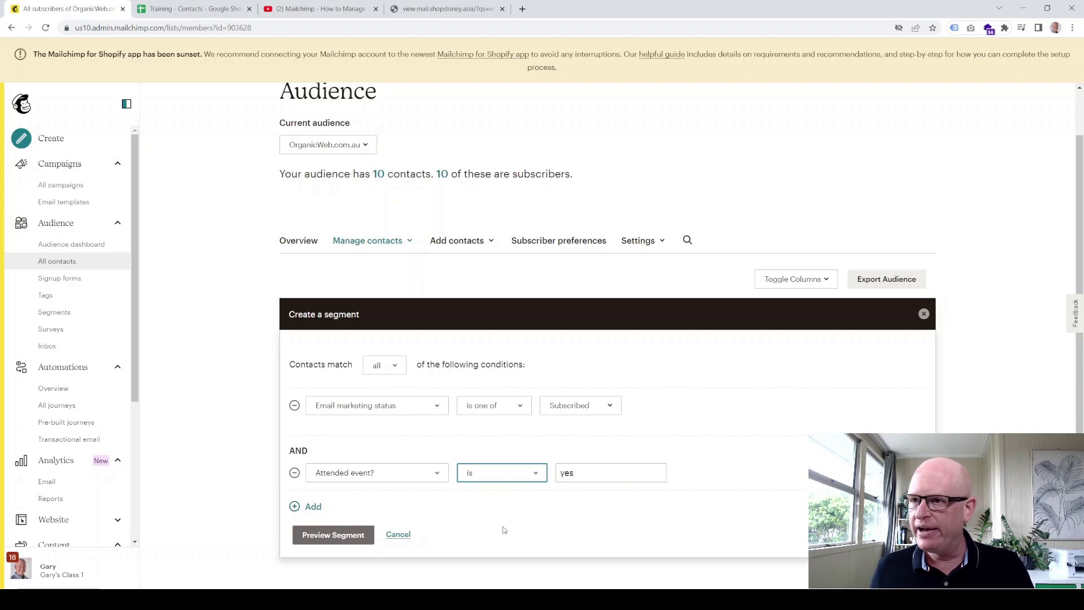
Step: Preview the contacts matching the segment conditions and save the segment as Test1
{"action": "left_click", "coordinate": [328, 536]}
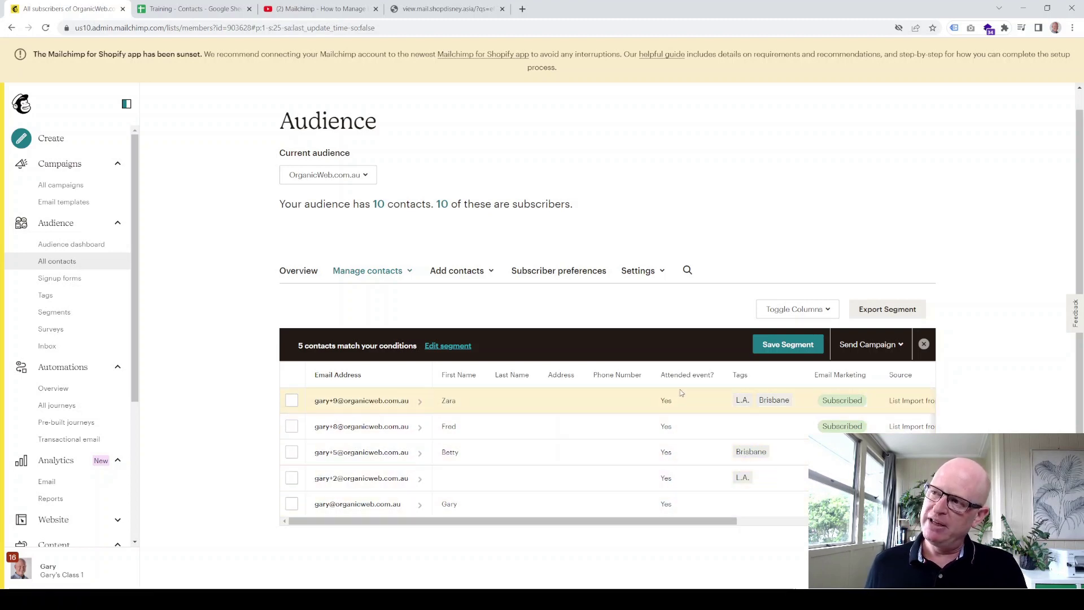
{"action": "left_click", "coordinate": [785, 345]}
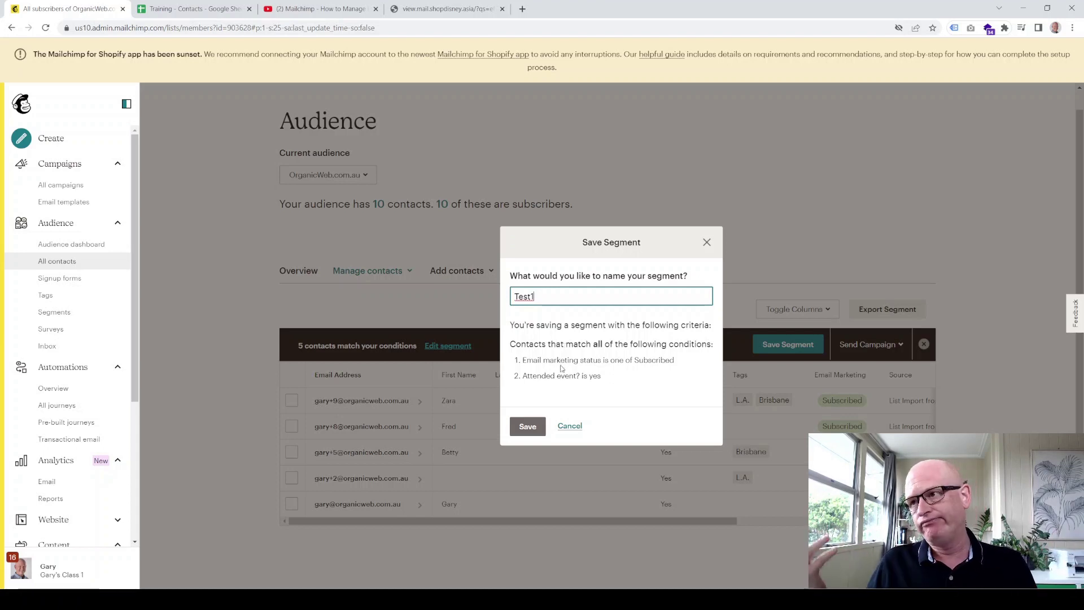
{"action": "left_click", "coordinate": [528, 435]}
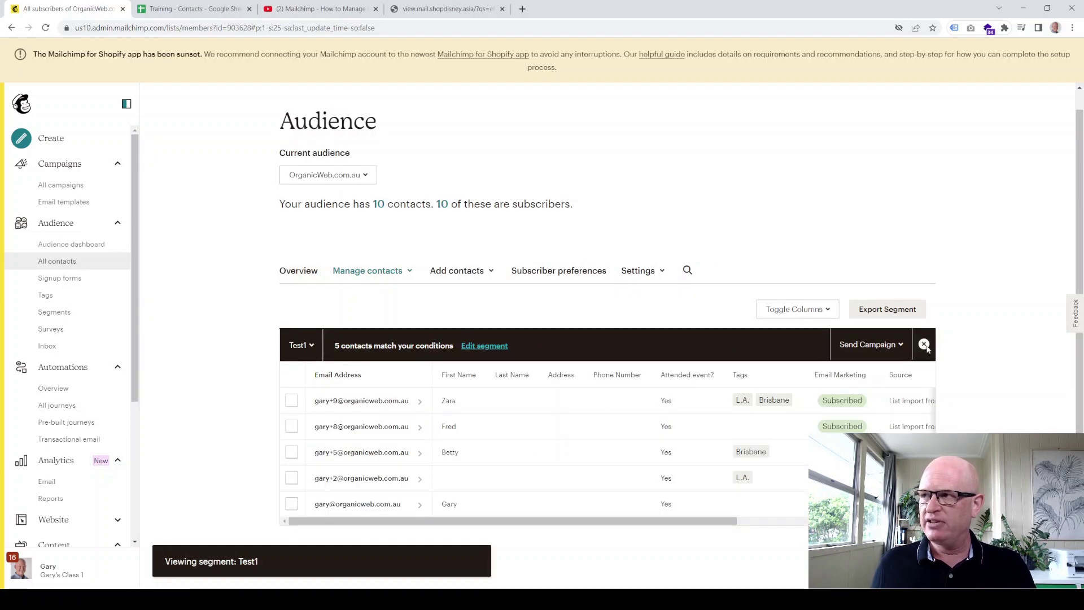
Step: Return to the full contact list and reopen the saved Test1 segment
{"action": "left_click", "coordinate": [924, 345]}
{"action": "left_click", "coordinate": [373, 345]}
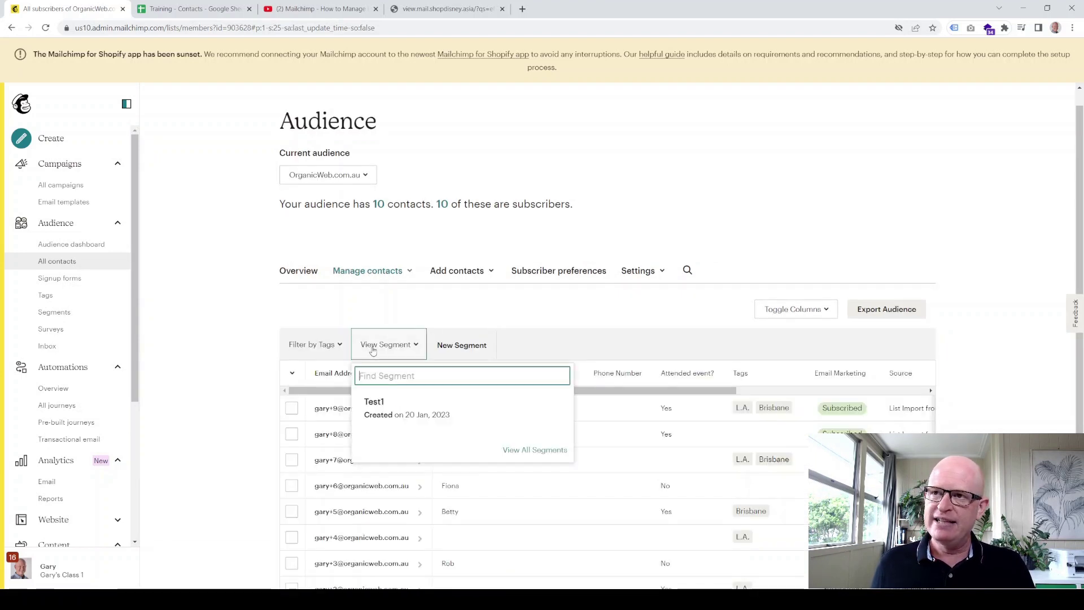
{"action": "left_click", "coordinate": [401, 414]}
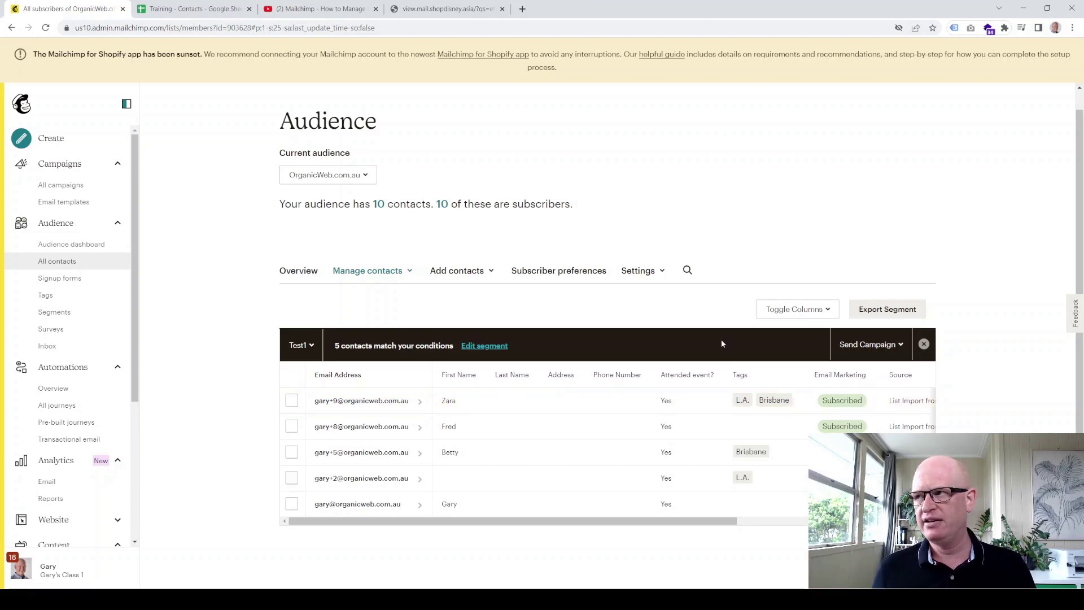
{"action": "left_click", "coordinate": [923, 344]}
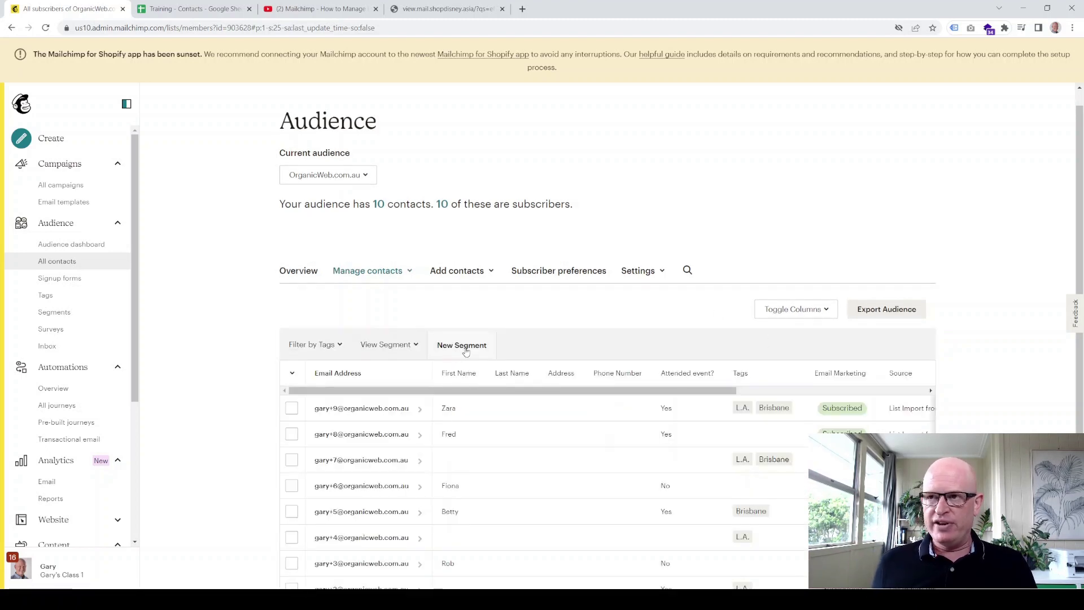
{"action": "left_click", "coordinate": [463, 346]}
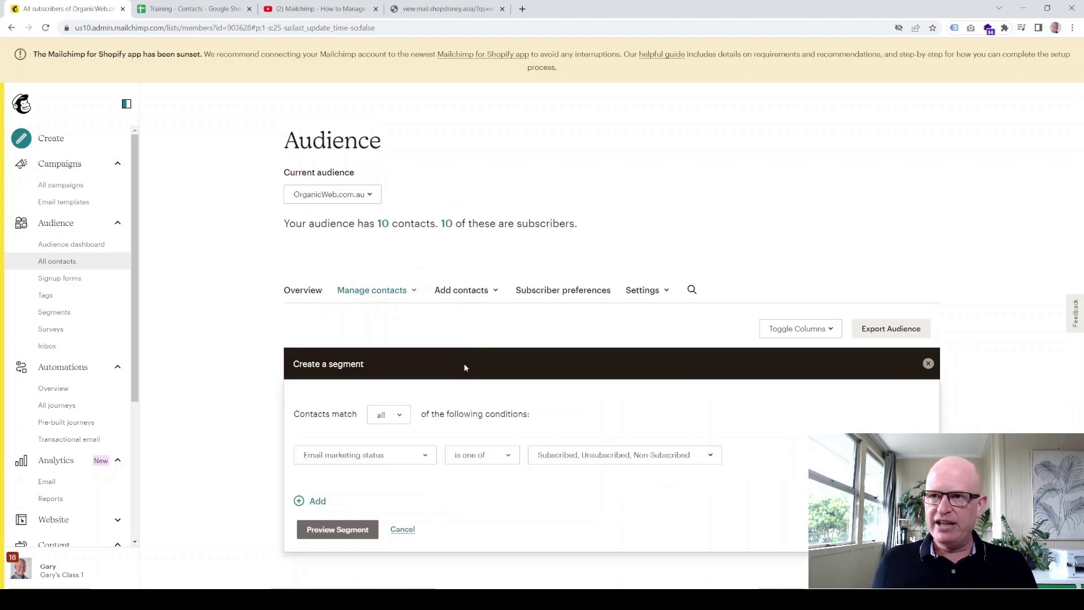
{"action": "left_click", "coordinate": [317, 501]}
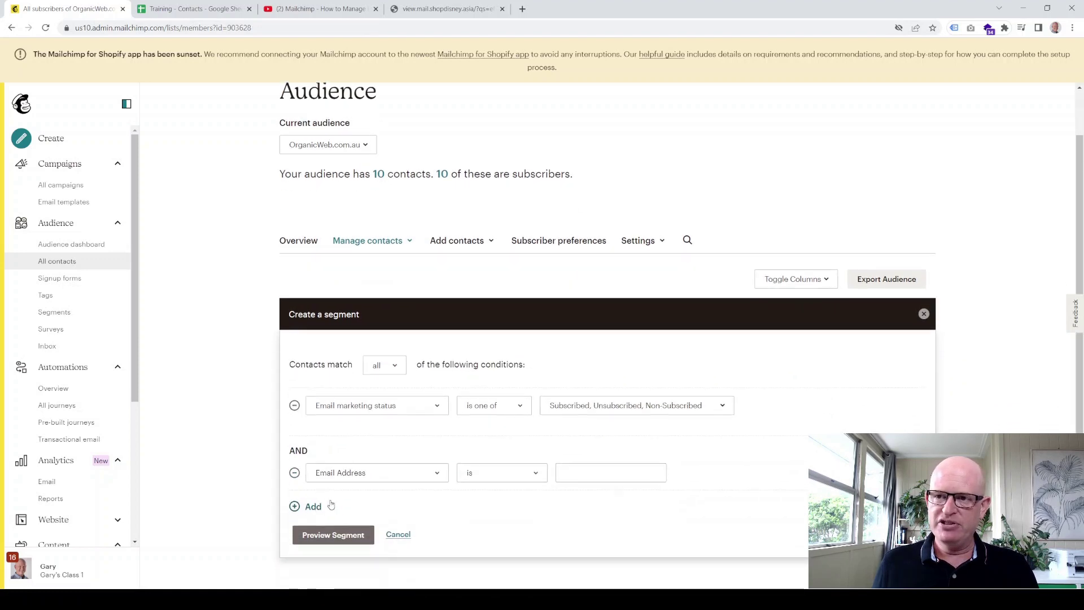
{"action": "left_click", "coordinate": [332, 504]}
{"action": "scroll", "coordinate": [364, 462], "scroll_direction": "down", "scroll_amount": 2}
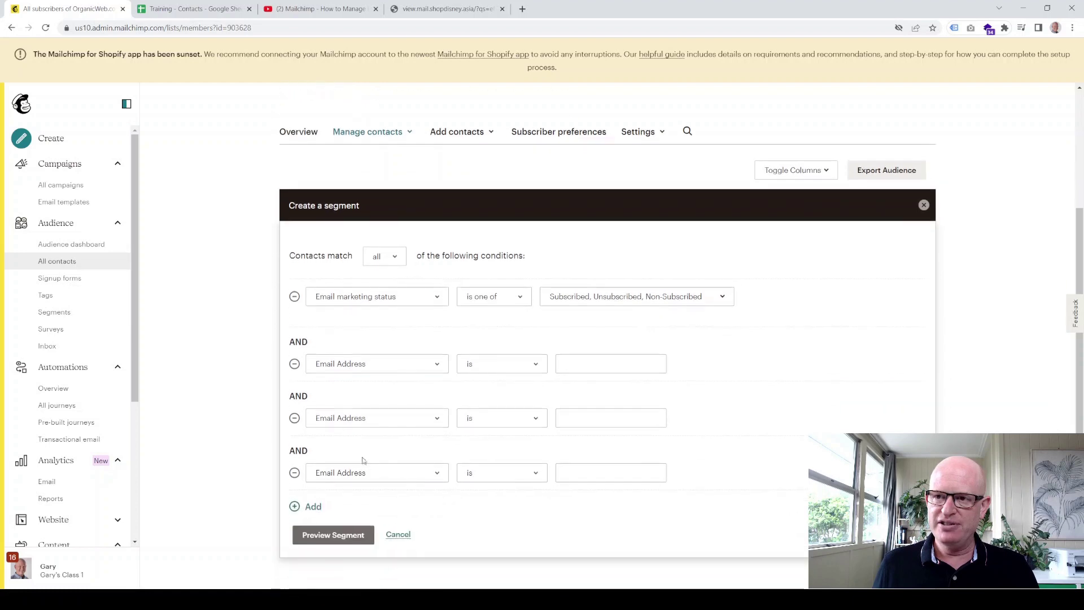
{"action": "left_click", "coordinate": [312, 507]}
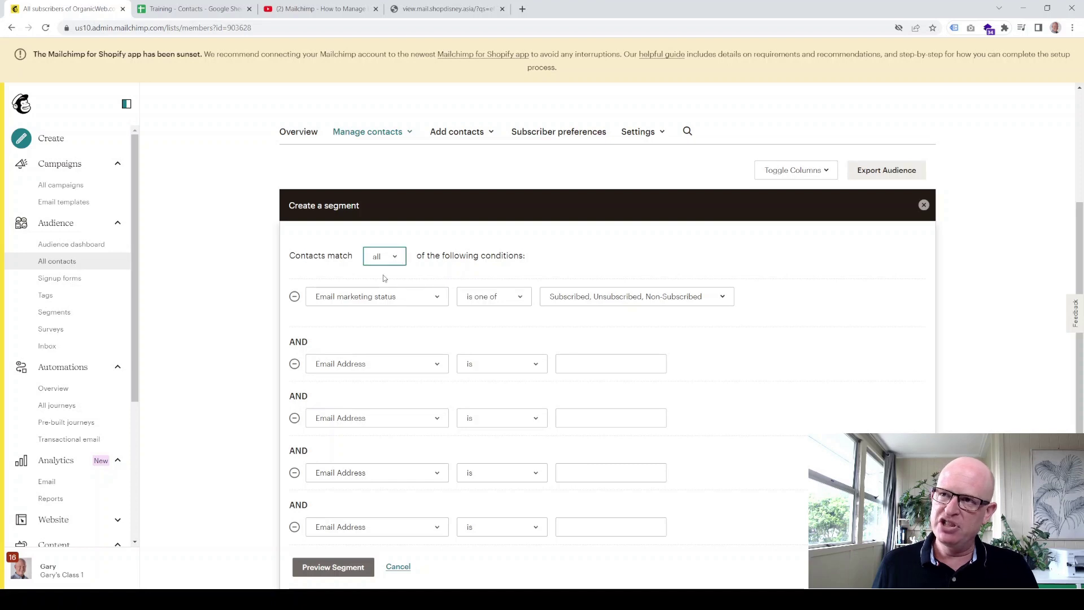
{"action": "left_click", "coordinate": [924, 205]}
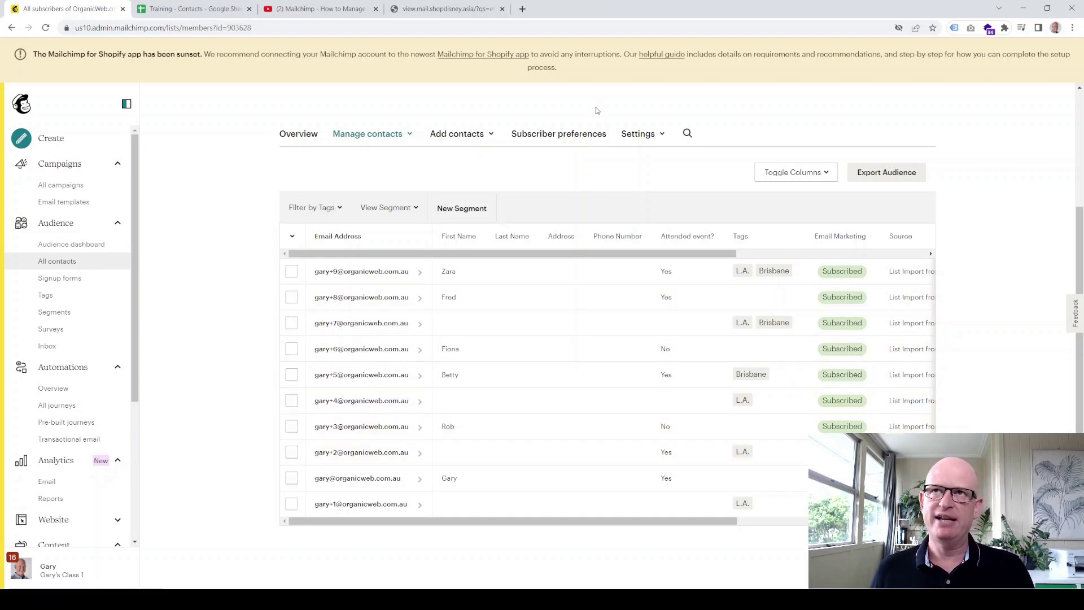
Step: Examine the shopDisney marketing email's layout, from its header and hero image through the product sections with their shop buttons
{"action": "left_click", "coordinate": [433, 7]}
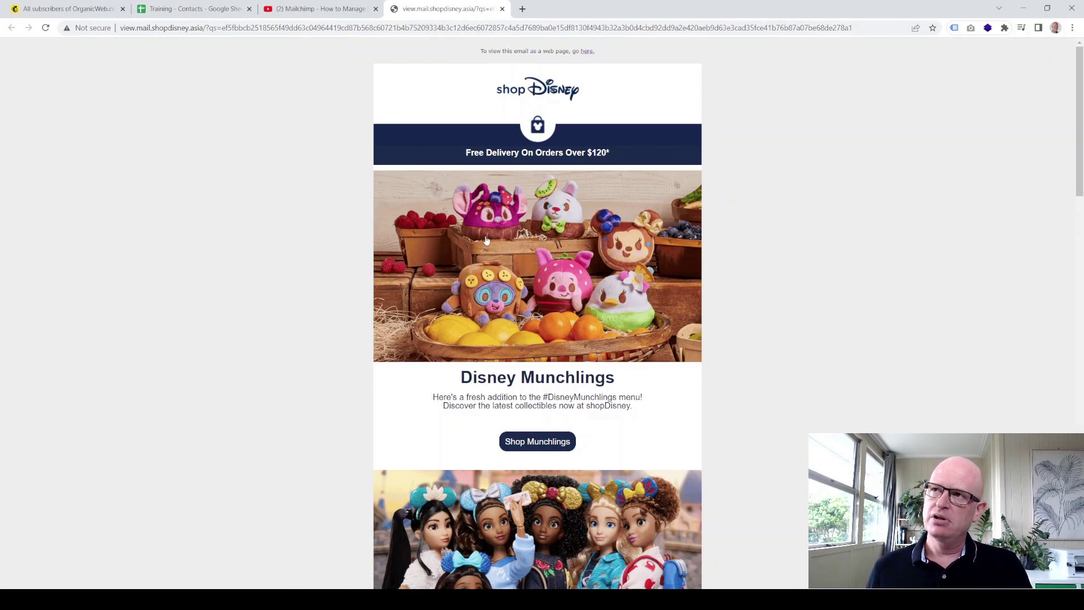
{"action": "scroll", "coordinate": [486, 240], "scroll_direction": "down", "scroll_amount": 6}
{"action": "scroll", "coordinate": [605, 302], "scroll_direction": "up", "scroll_amount": 4}
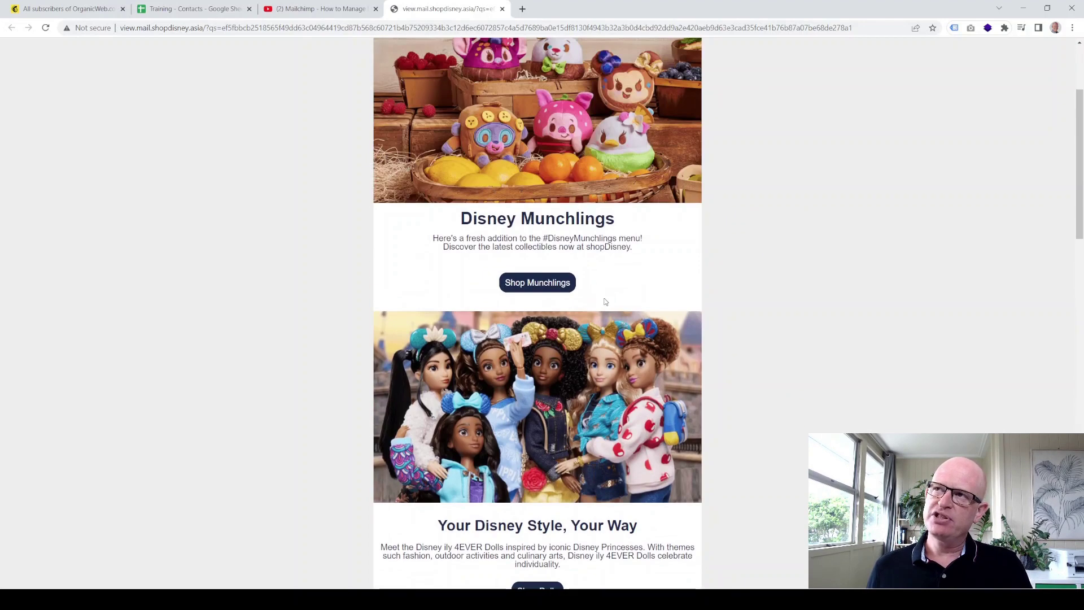
{"action": "scroll", "coordinate": [605, 302], "scroll_direction": "up", "scroll_amount": 3}
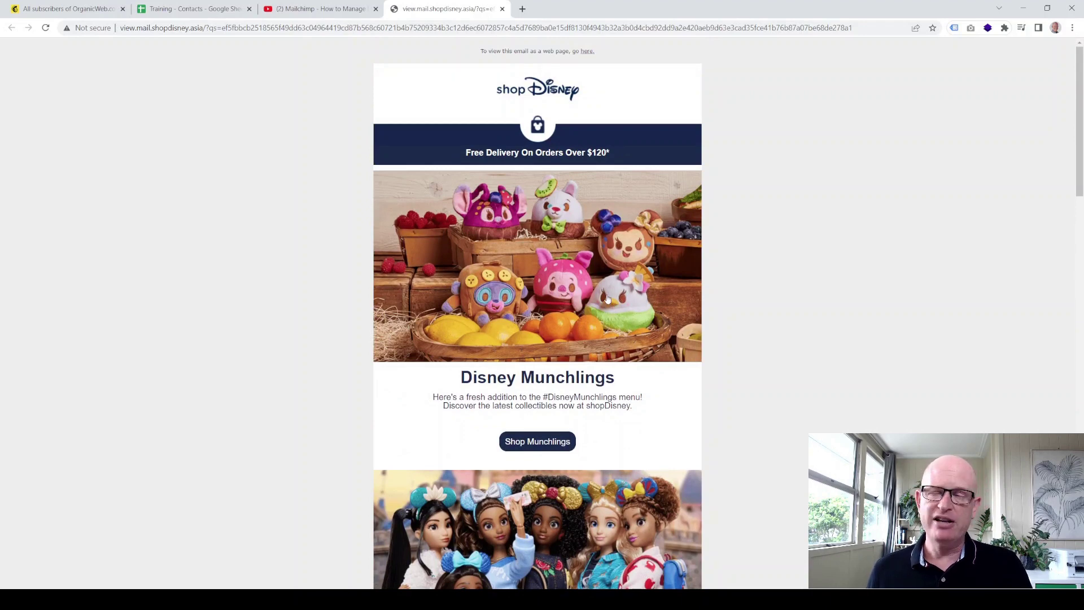
{"action": "scroll", "coordinate": [608, 299], "scroll_direction": "down", "scroll_amount": 2}
{"action": "scroll", "coordinate": [593, 226], "scroll_direction": "up", "scroll_amount": 2}
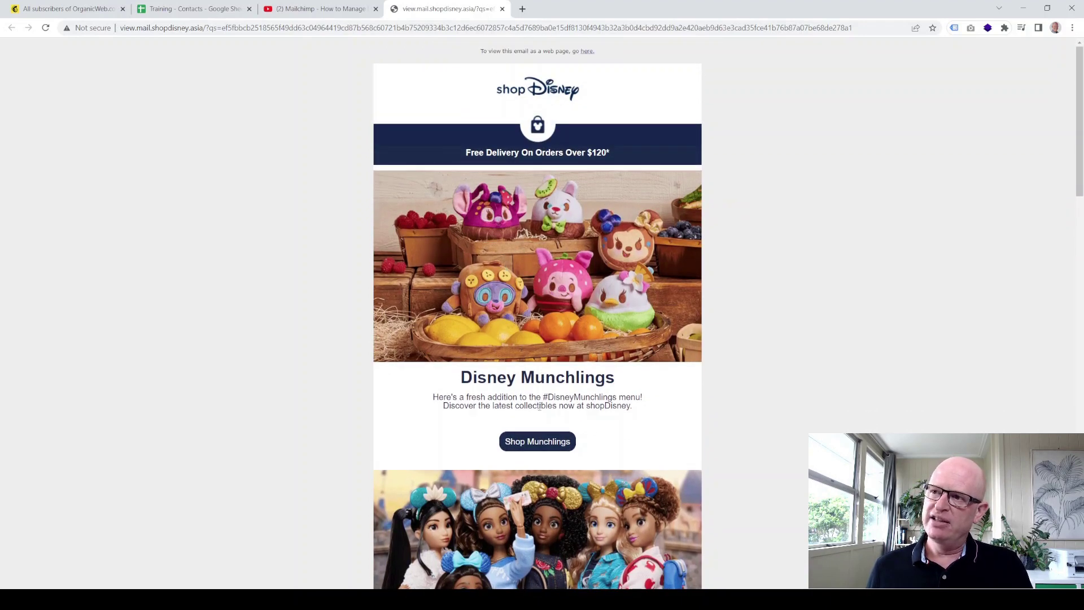
{"action": "scroll", "coordinate": [535, 444], "scroll_direction": "down", "scroll_amount": 5}
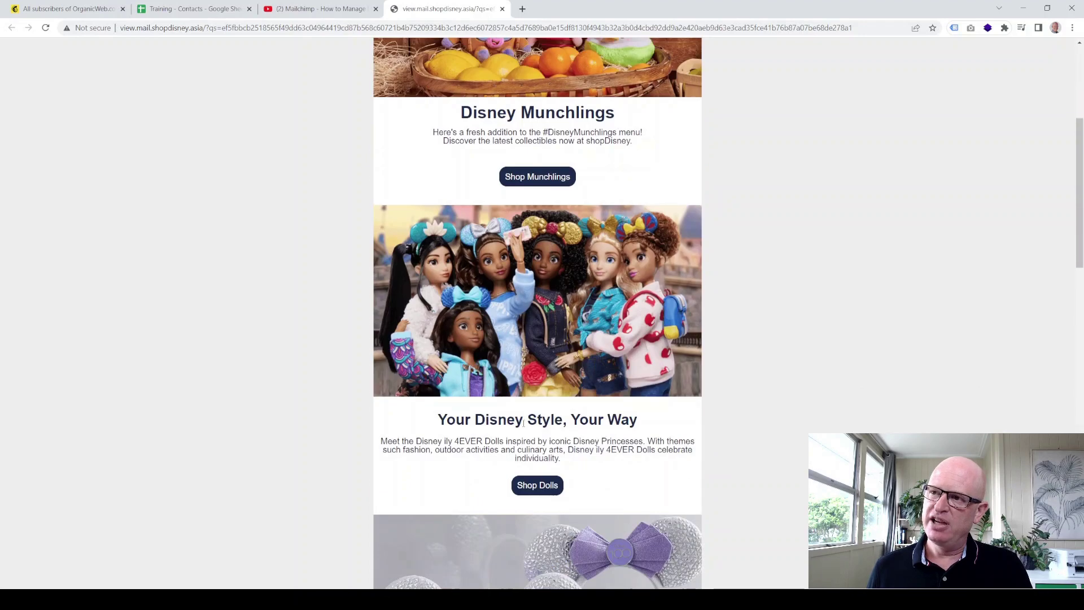
{"action": "scroll", "coordinate": [542, 484], "scroll_direction": "down", "scroll_amount": 6}
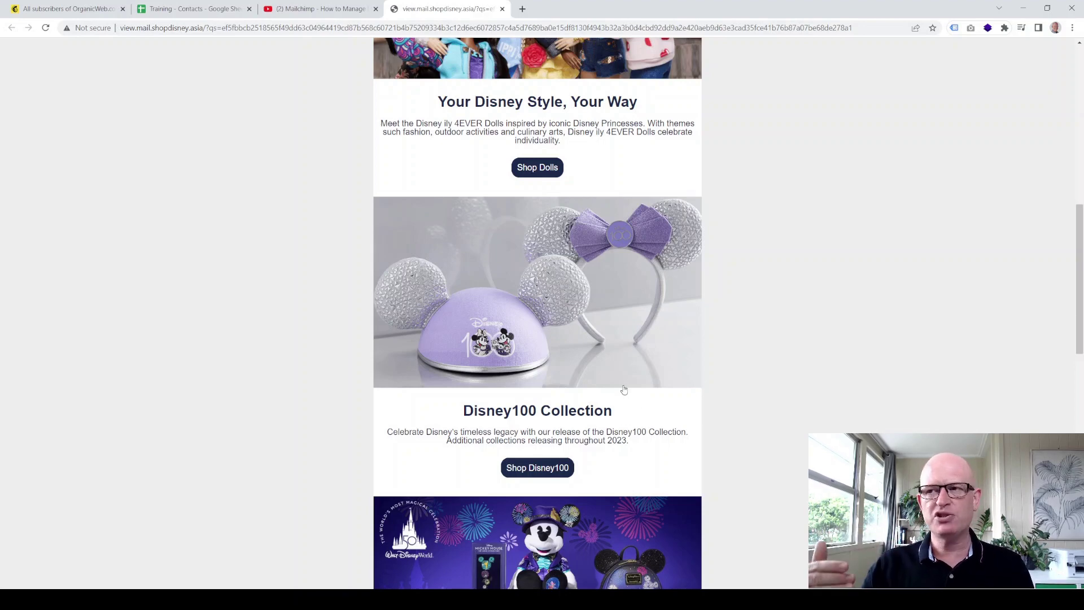
{"action": "scroll", "coordinate": [626, 372], "scroll_direction": "up", "scroll_amount": 1}
{"action": "scroll", "coordinate": [626, 372], "scroll_direction": "up", "scroll_amount": 10}
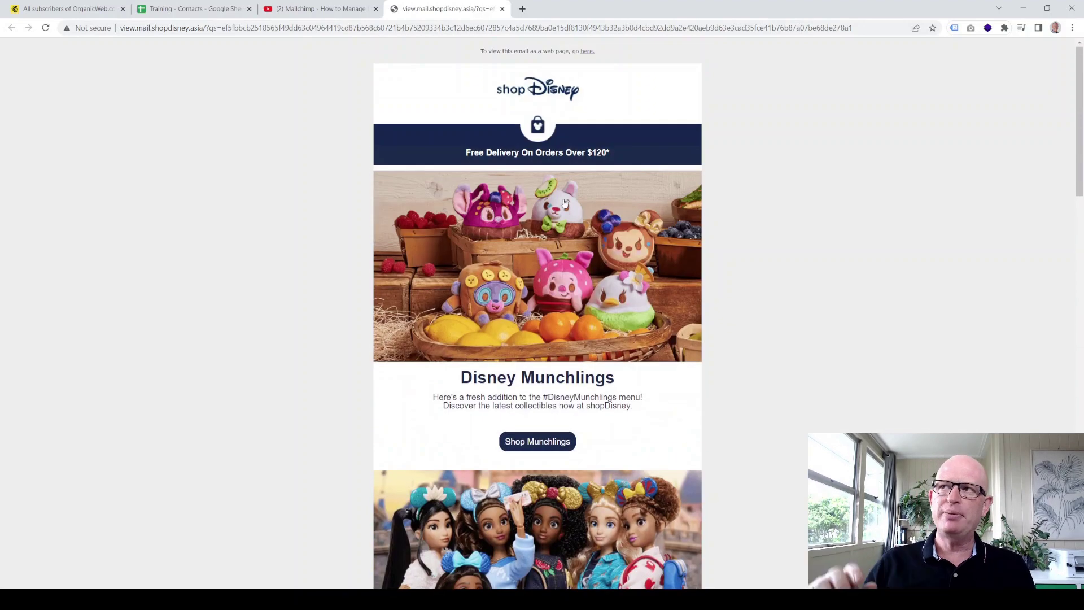
Step: Return to Mailchimp, create a regular email campaign and name it "Test by"
{"action": "left_click", "coordinate": [88, 12]}
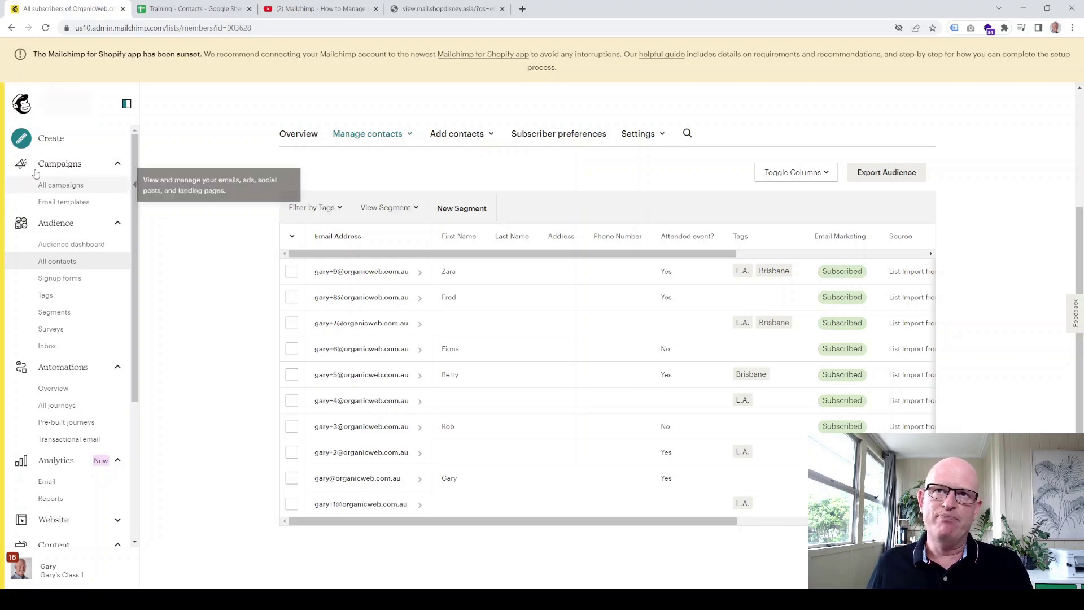
{"action": "left_click", "coordinate": [31, 146]}
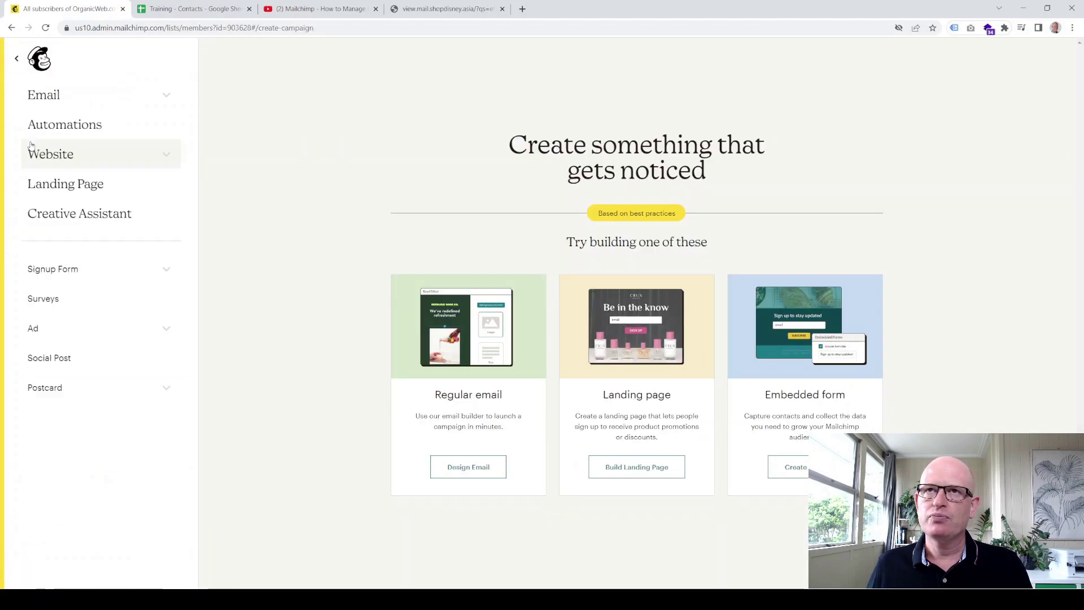
{"action": "left_click", "coordinate": [486, 468]}
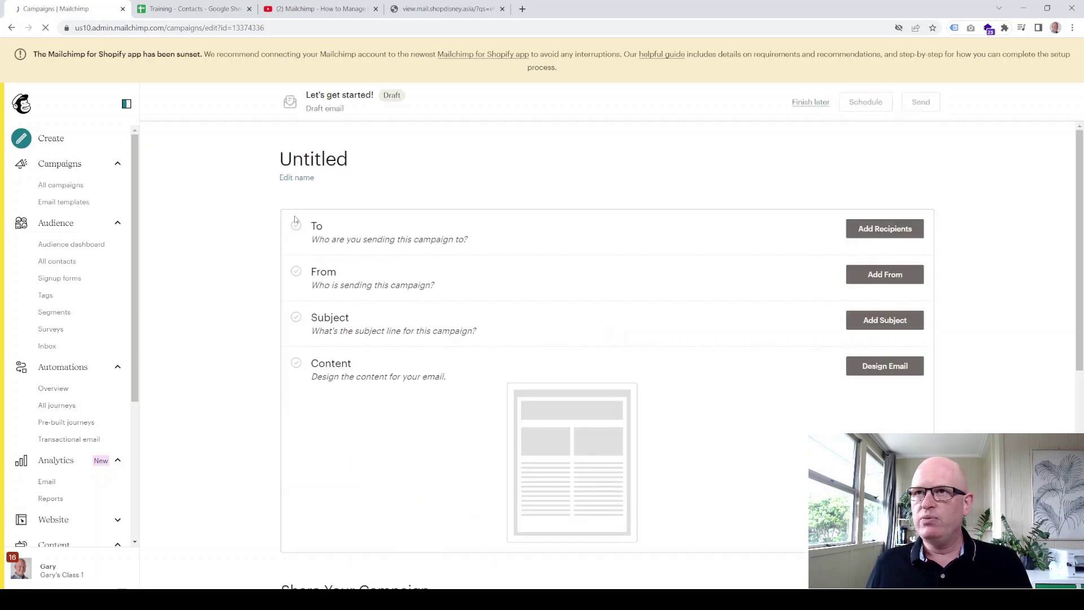
{"action": "left_click", "coordinate": [297, 177]}
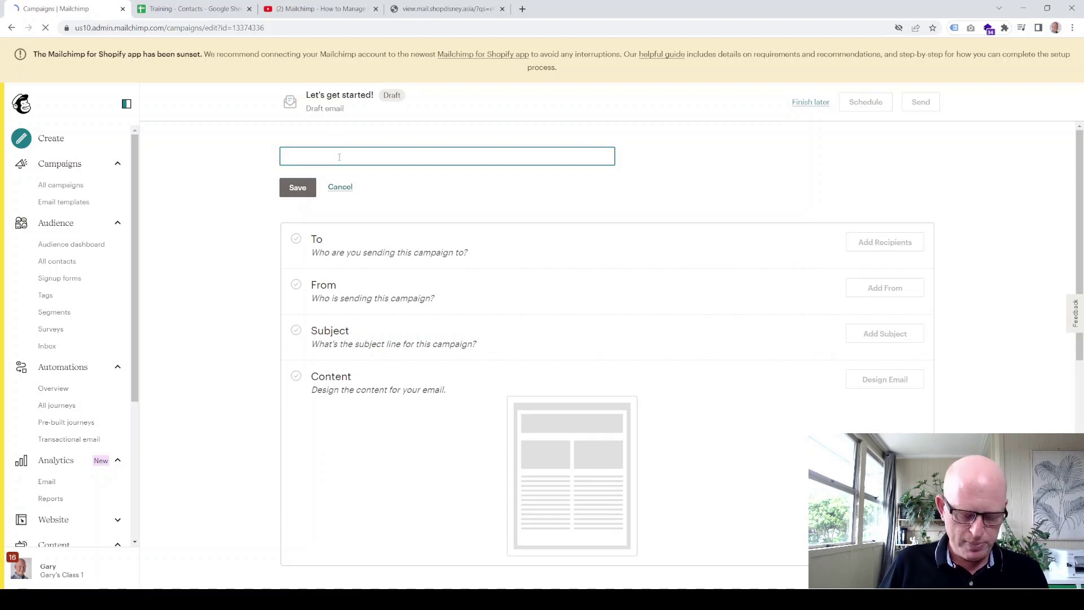
{"action": "type", "text": "Test by G"}
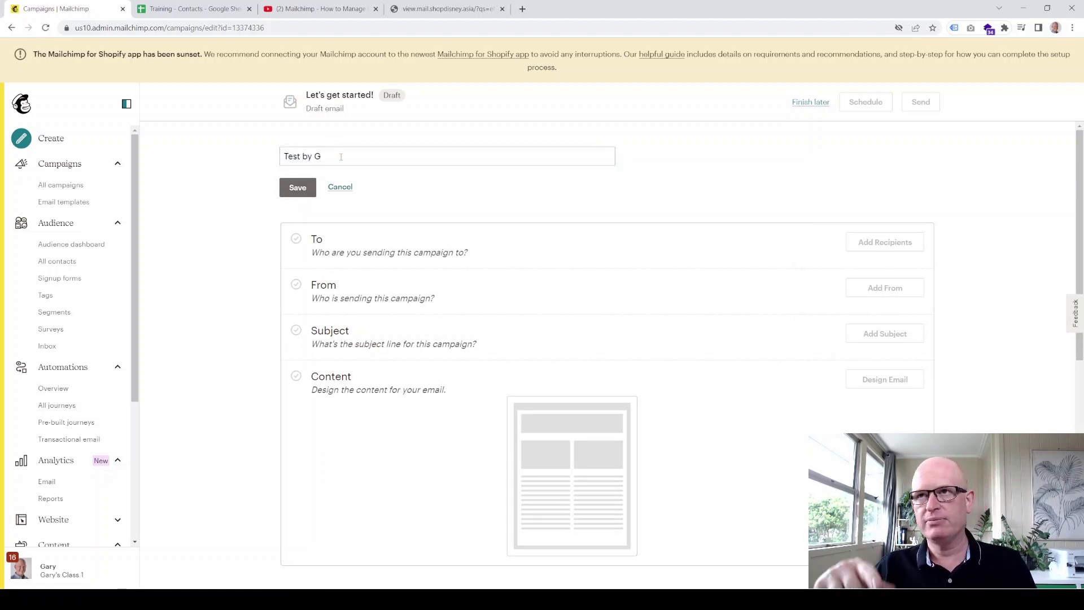
{"action": "left_click", "coordinate": [294, 187]}
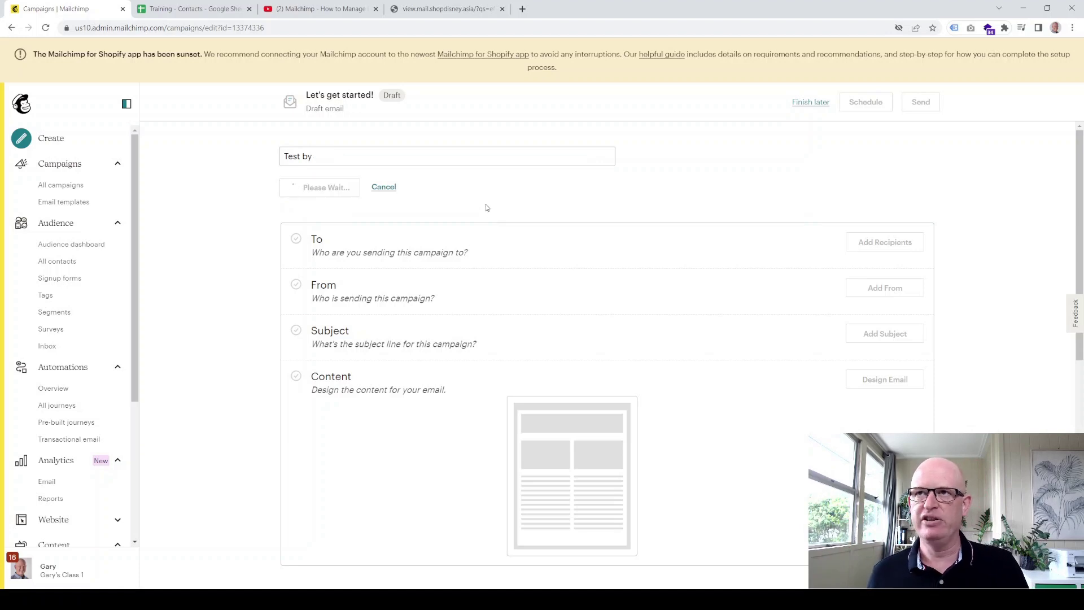
Step: Set the campaign's recipients to the OrganicWeb.com.au audience with all subscribers in audience
{"action": "left_click", "coordinate": [868, 233]}
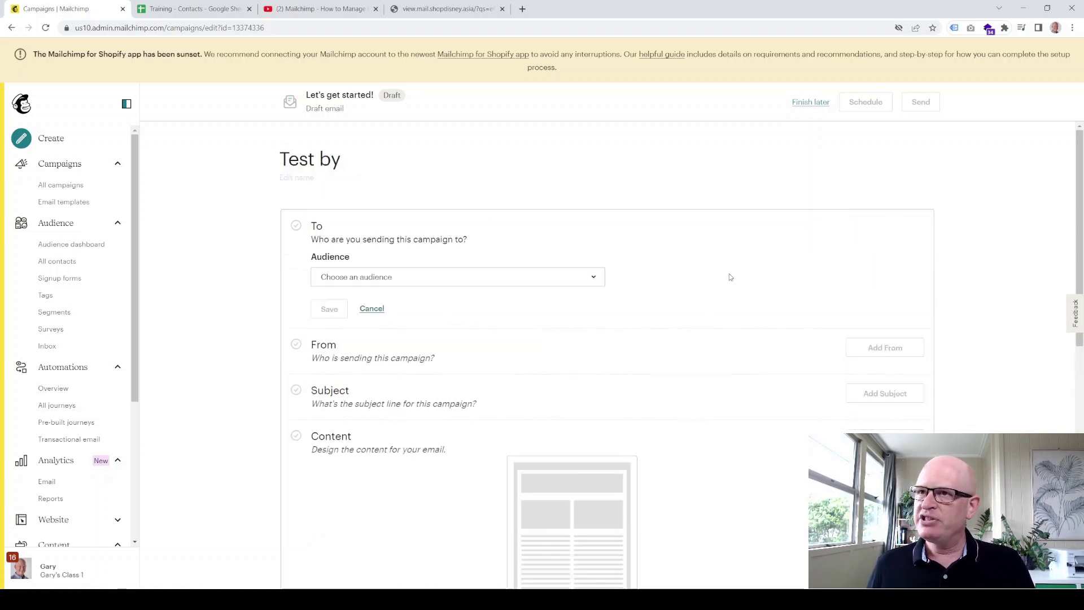
{"action": "left_click", "coordinate": [453, 277]}
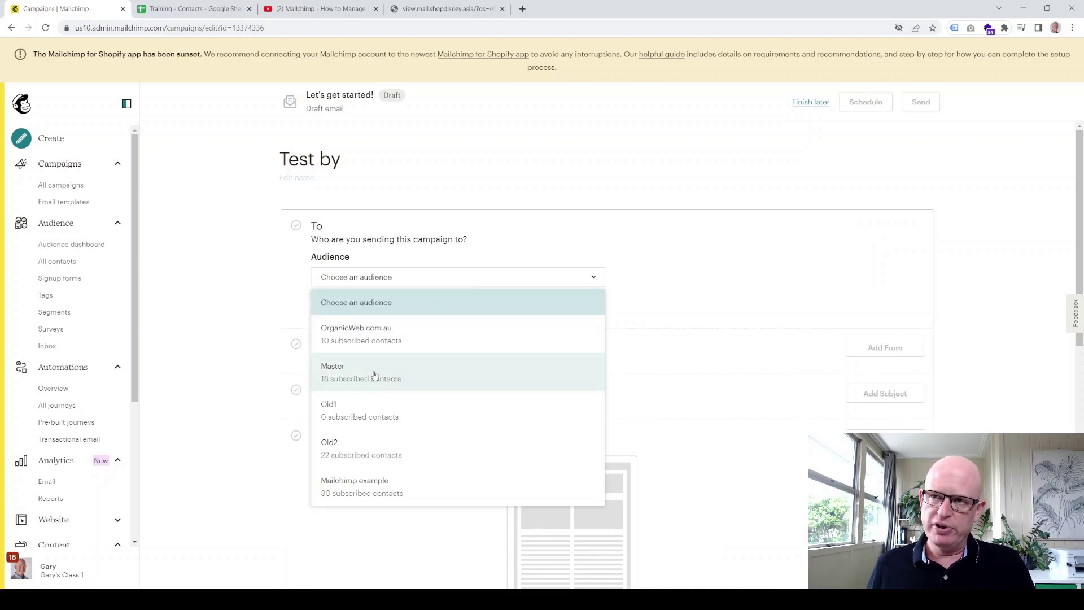
{"action": "left_click", "coordinate": [389, 340]}
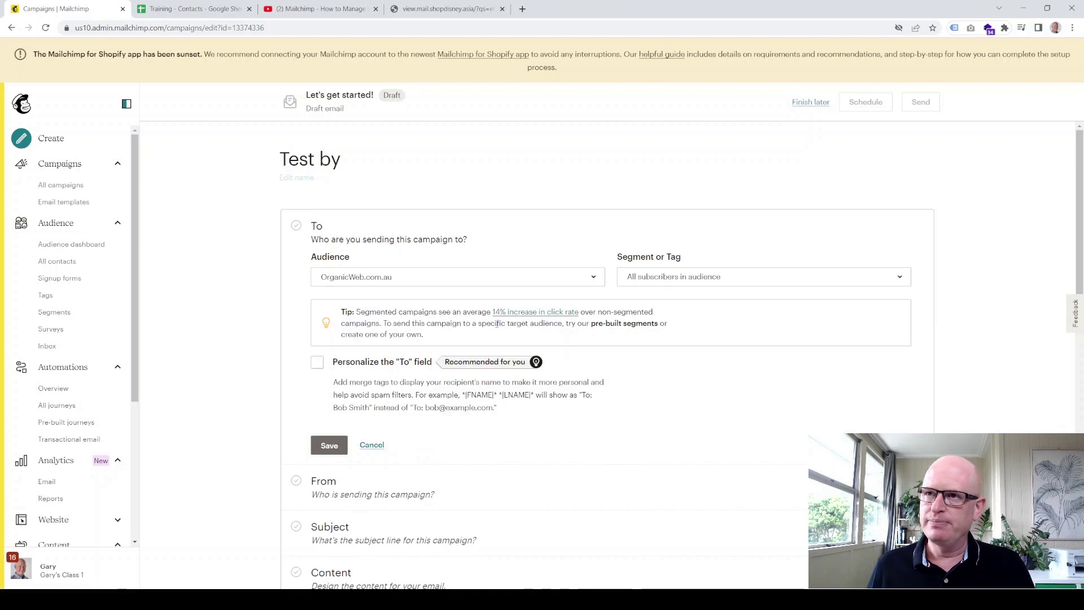
{"action": "left_click", "coordinate": [681, 284]}
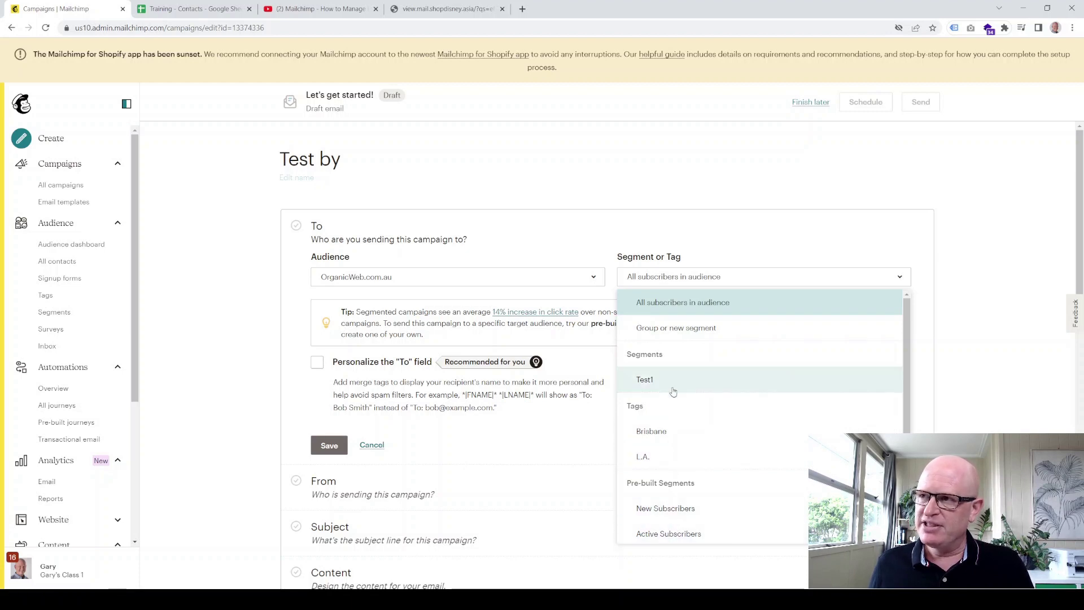
{"action": "left_click", "coordinate": [681, 307]}
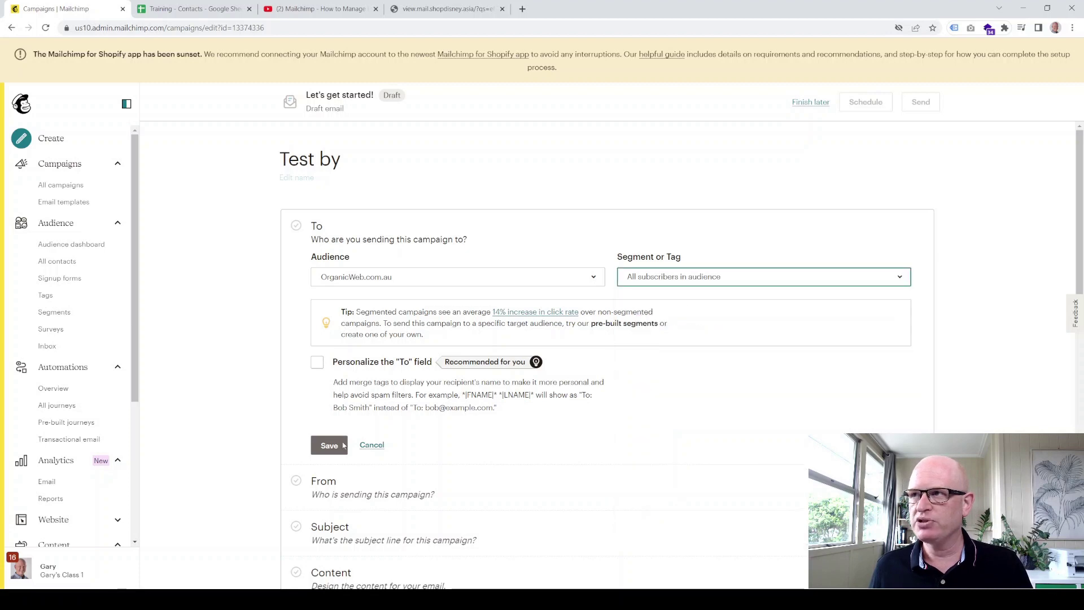
Step: Personalize the "To" field with the *|FNAME|* merge tag and save the recipient settings
{"action": "left_click", "coordinate": [316, 368]}
{"action": "left_click", "coordinate": [316, 364]}
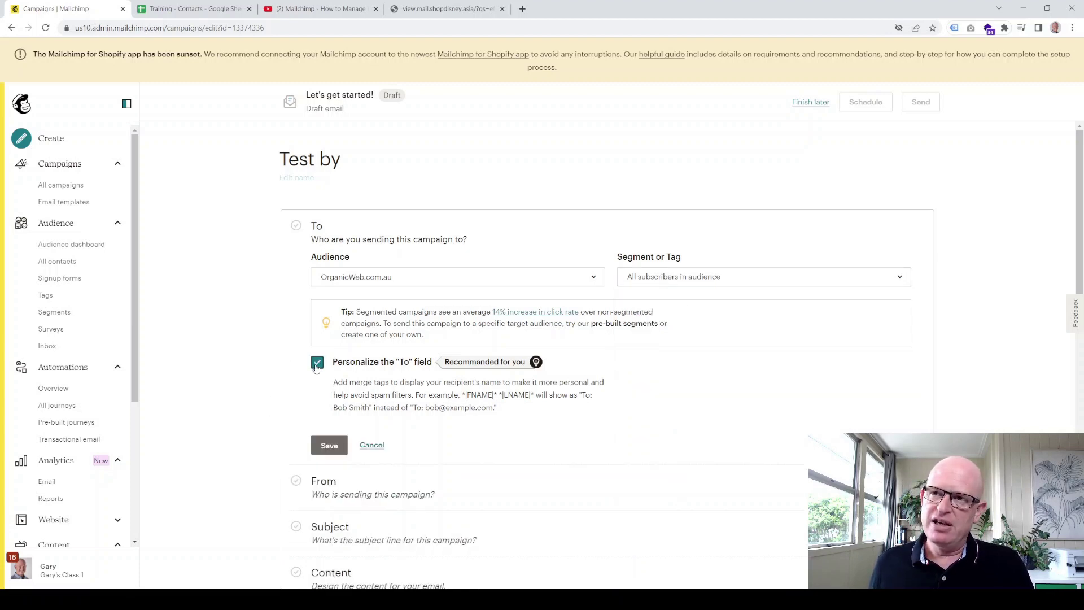
{"action": "left_click", "coordinate": [395, 451]}
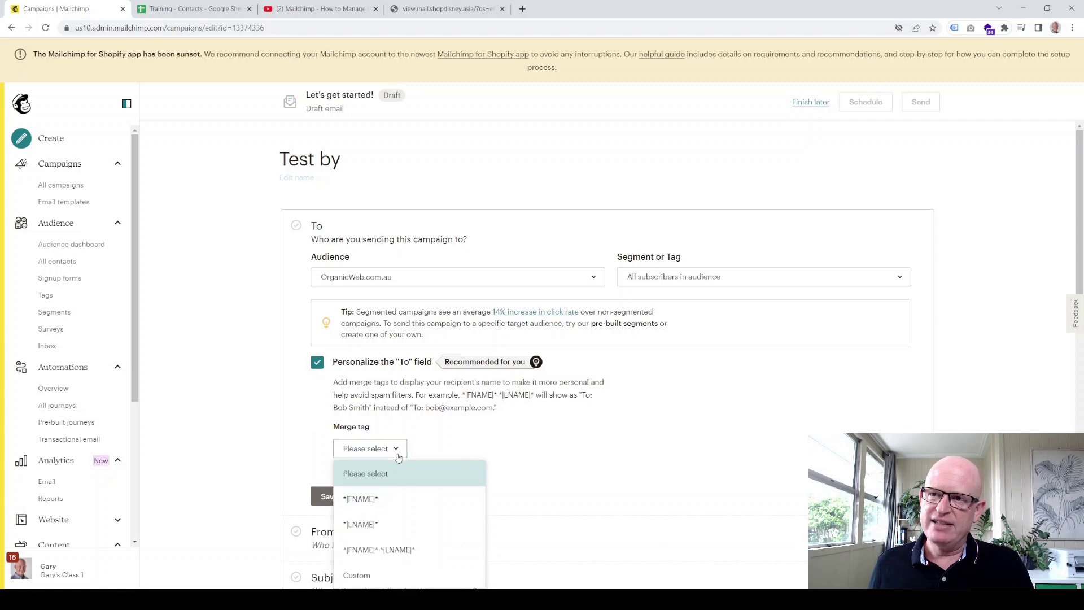
{"action": "left_click", "coordinate": [389, 500]}
{"action": "scroll", "coordinate": [461, 446], "scroll_direction": "down", "scroll_amount": 1}
{"action": "scroll", "coordinate": [462, 446], "scroll_direction": "down", "scroll_amount": 2}
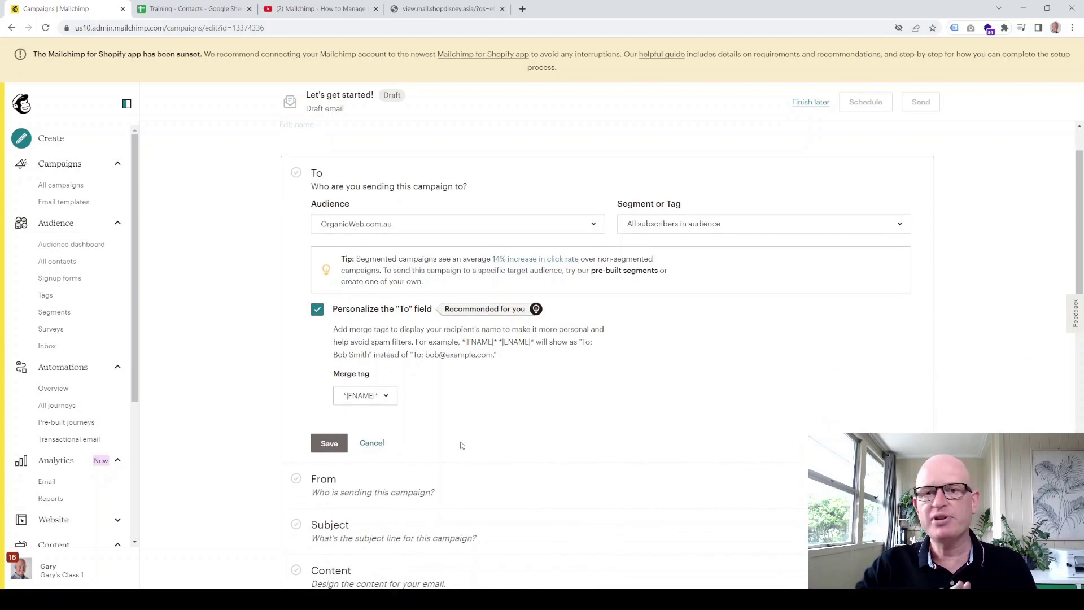
{"action": "left_click", "coordinate": [330, 444]}
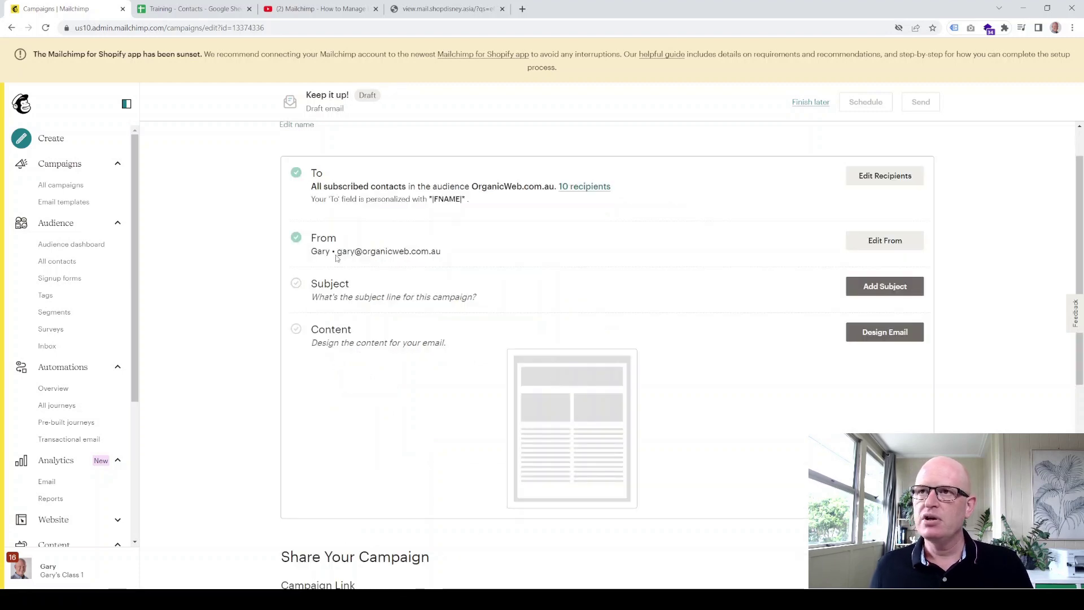
Step: Review the campaign's sender name and email address and save the From details as they are
{"action": "left_click", "coordinate": [865, 243]}
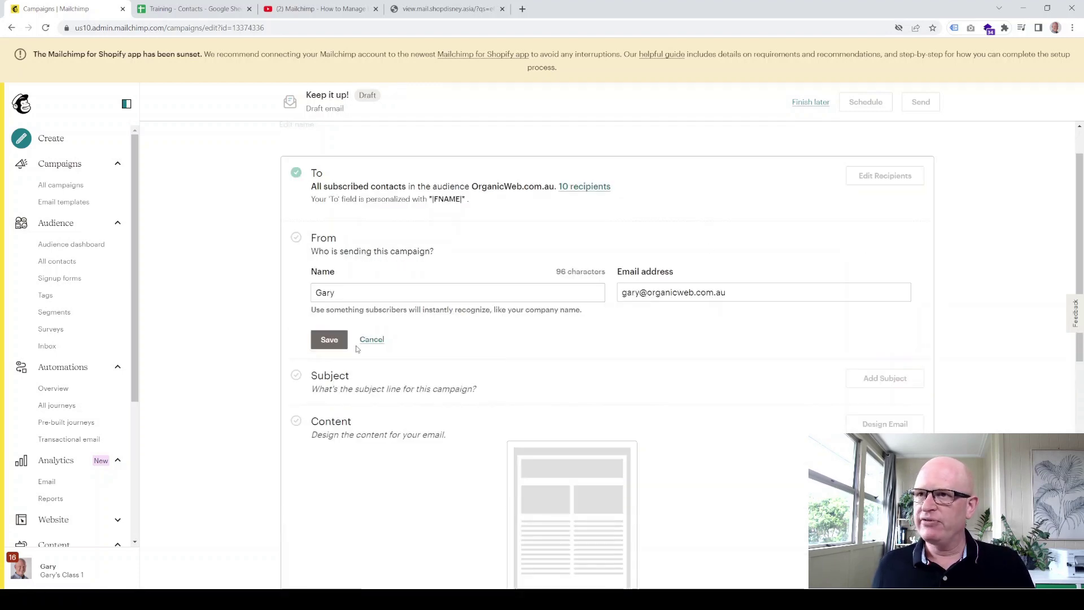
{"action": "left_click", "coordinate": [368, 289]}
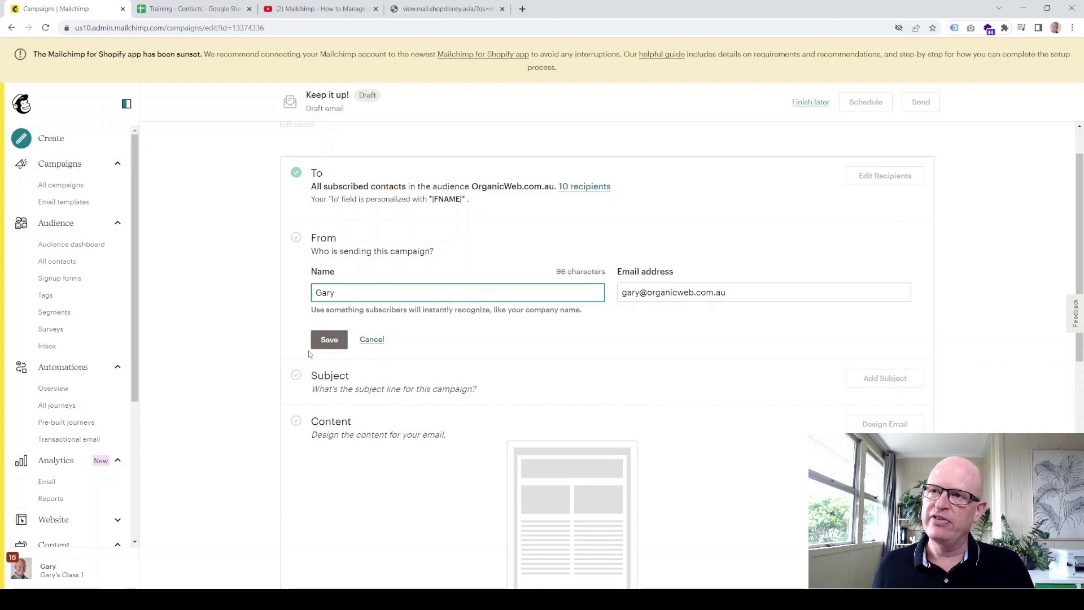
{"action": "left_click", "coordinate": [329, 339]}
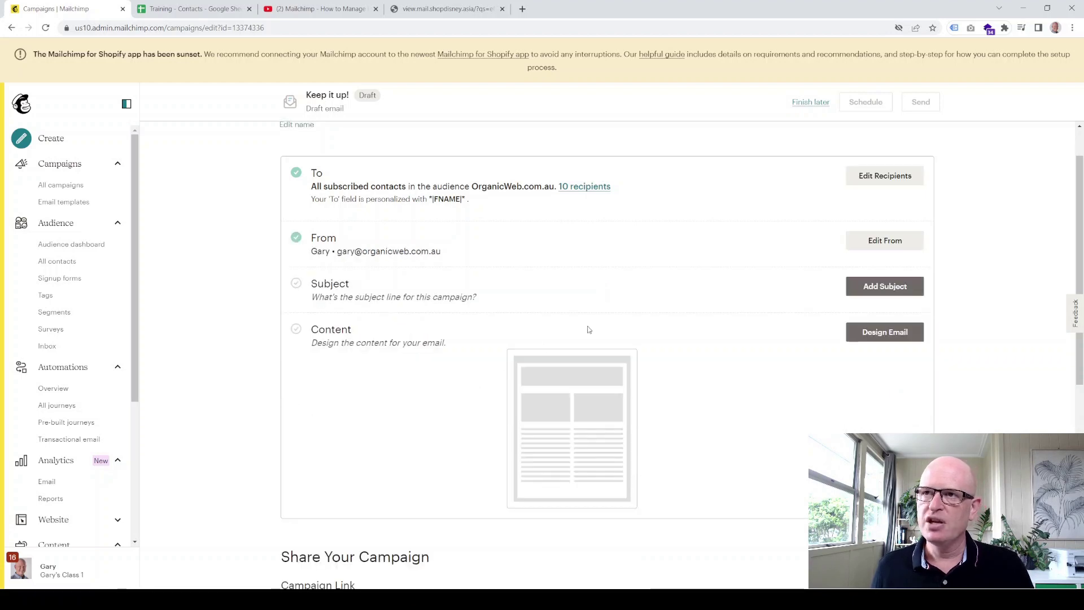
Step: Enter "Need Mailchimp Training?" as the campaign's subject line
{"action": "left_click", "coordinate": [885, 287]}
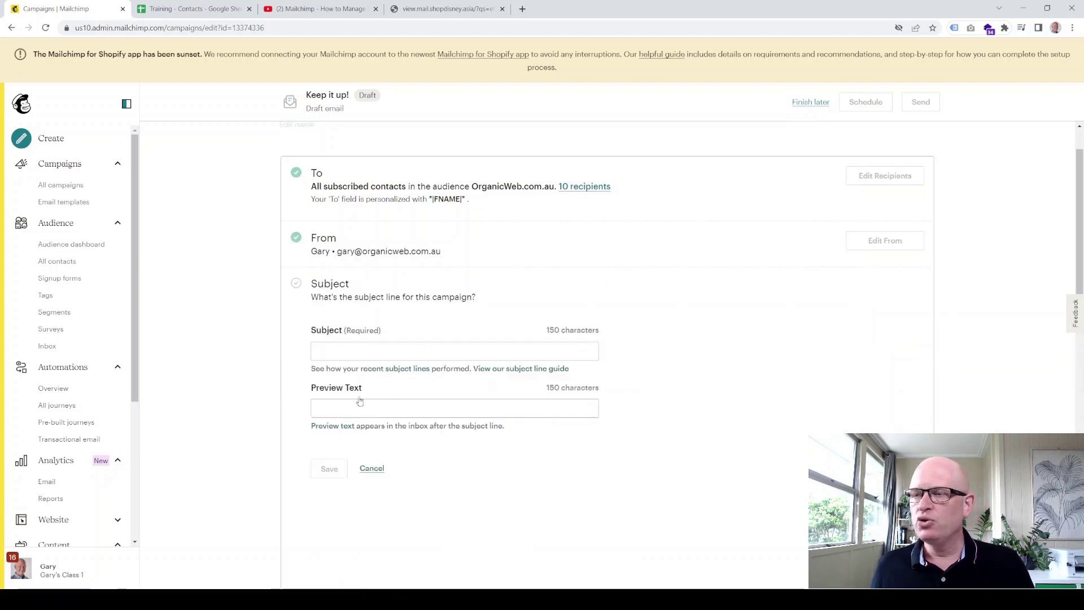
{"action": "left_click", "coordinate": [366, 350]}
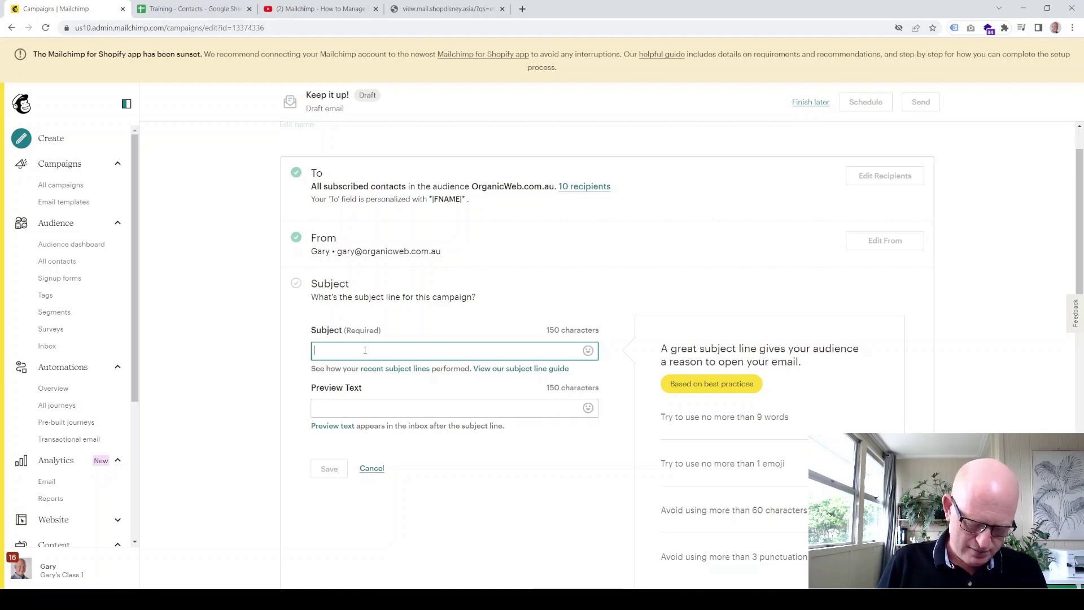
{"action": "type", "text": "Need Mailch"}
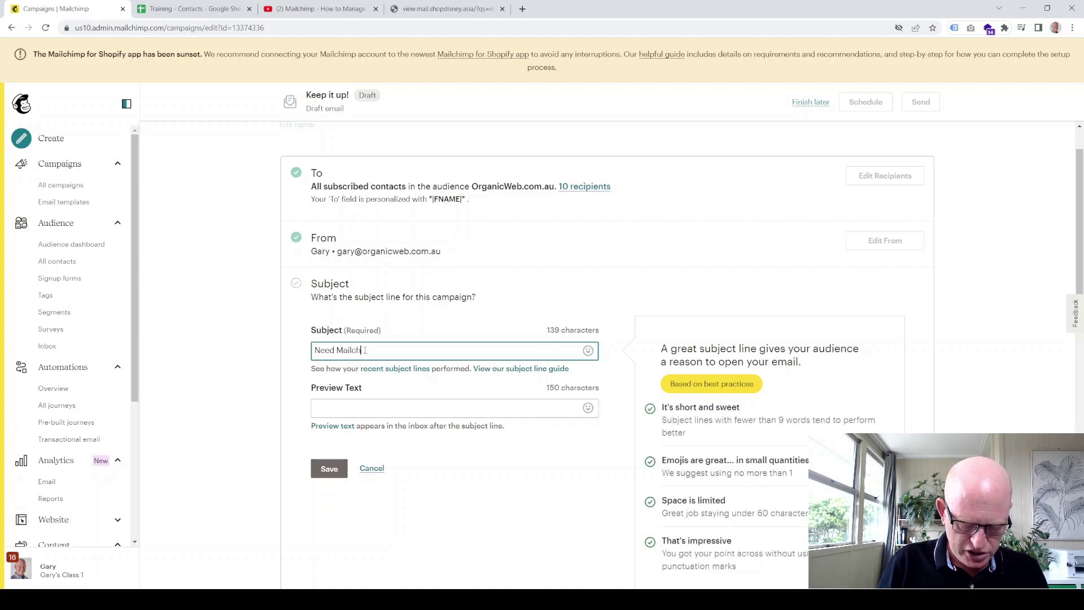
{"action": "type", "text": "imp Training?"}
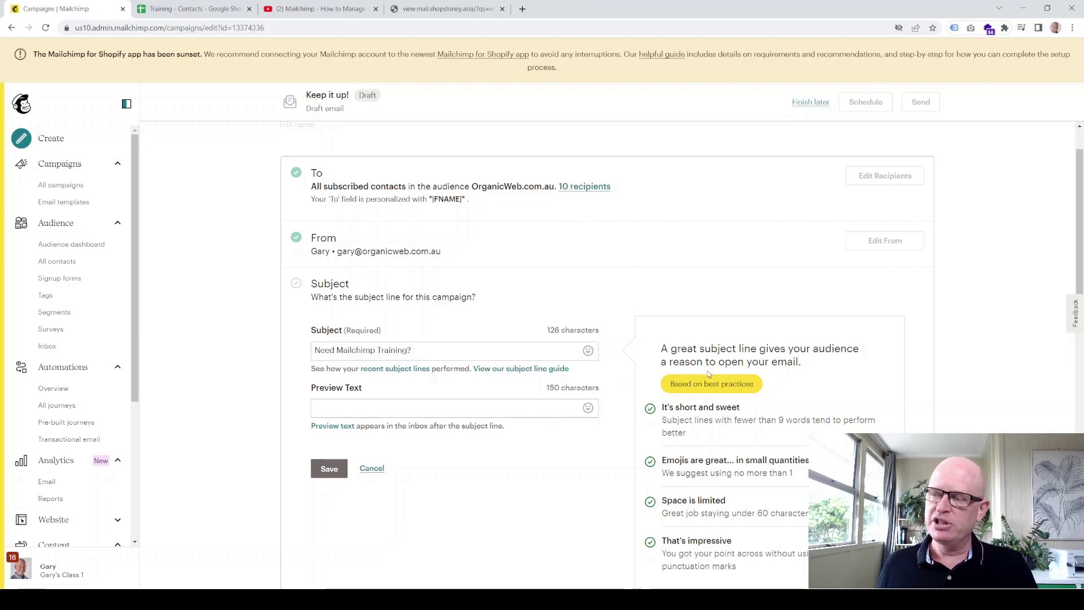
Step: Enter "Get awesome corporate Mailchimp training for your team" as the campaign's preview text and save the subject settings
{"action": "left_click", "coordinate": [472, 405]}
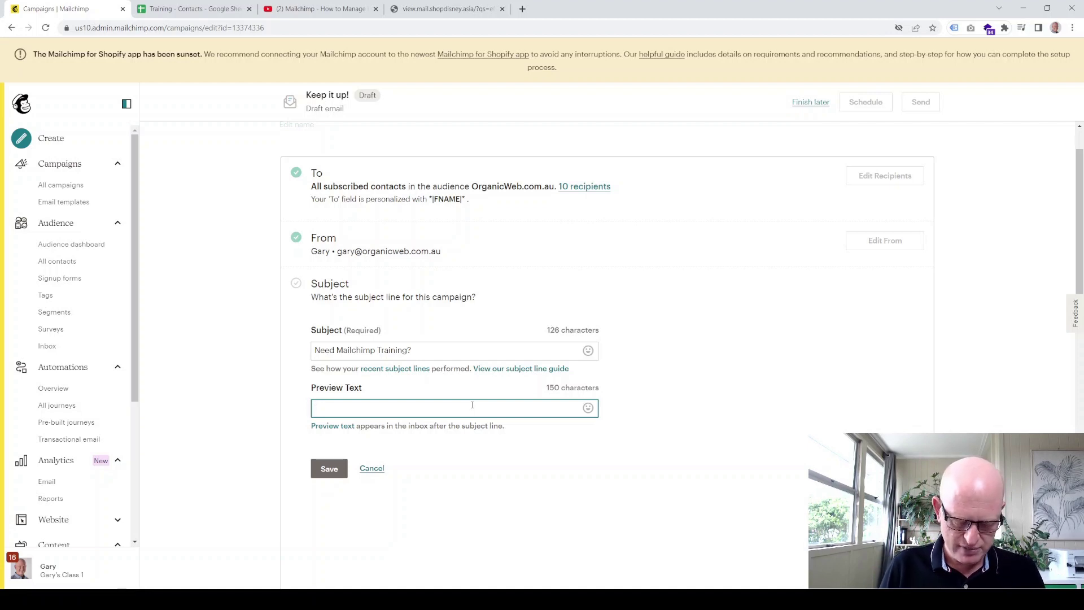
{"action": "type", "text": "Get awes"}
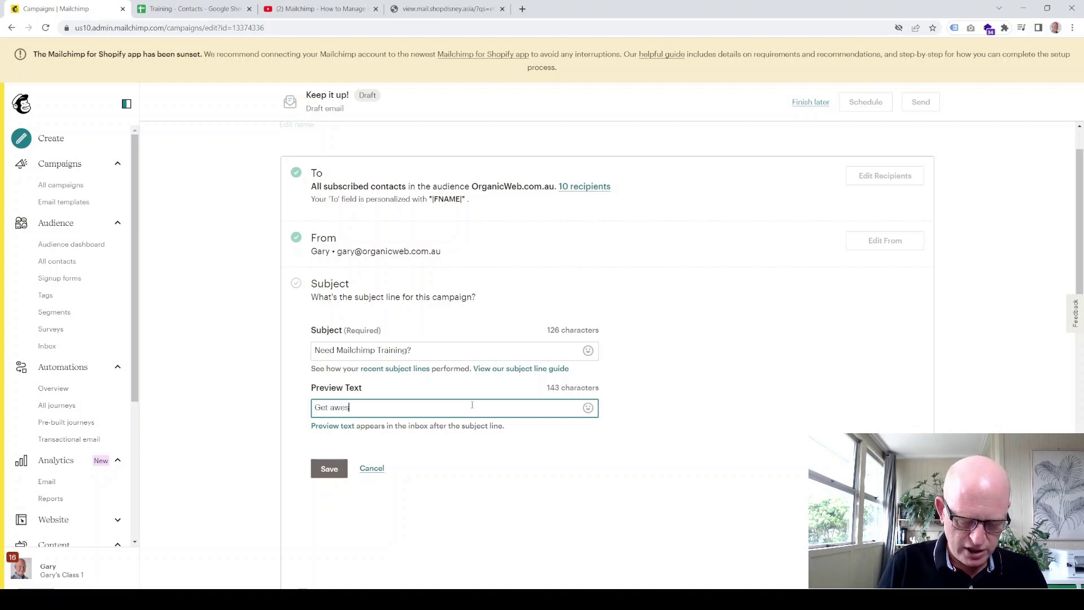
{"action": "type", "text": "ome corp"}
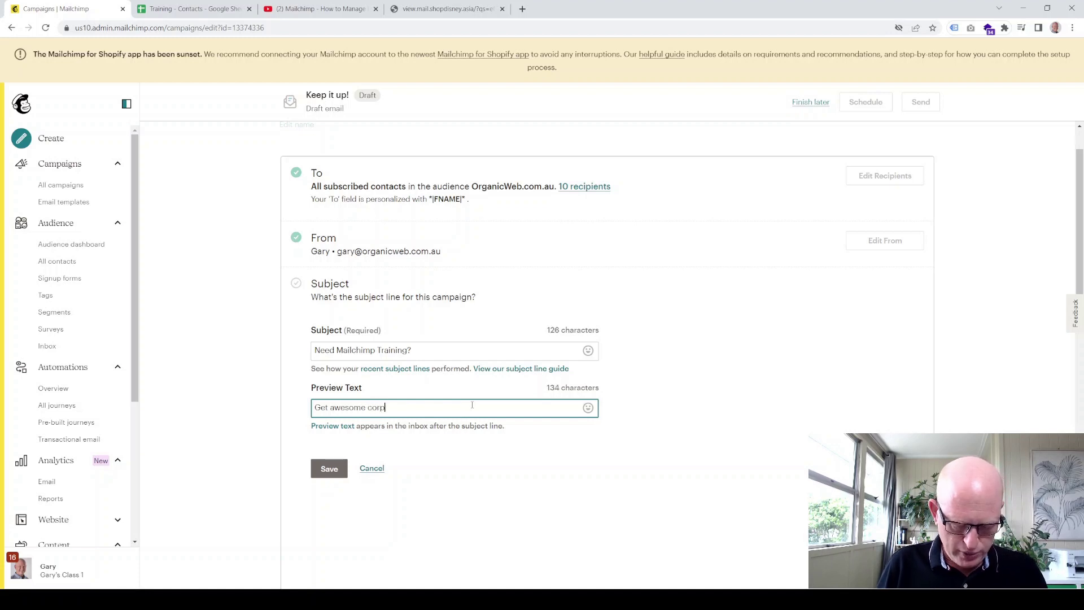
{"action": "type", "text": "orate Mailchim"}
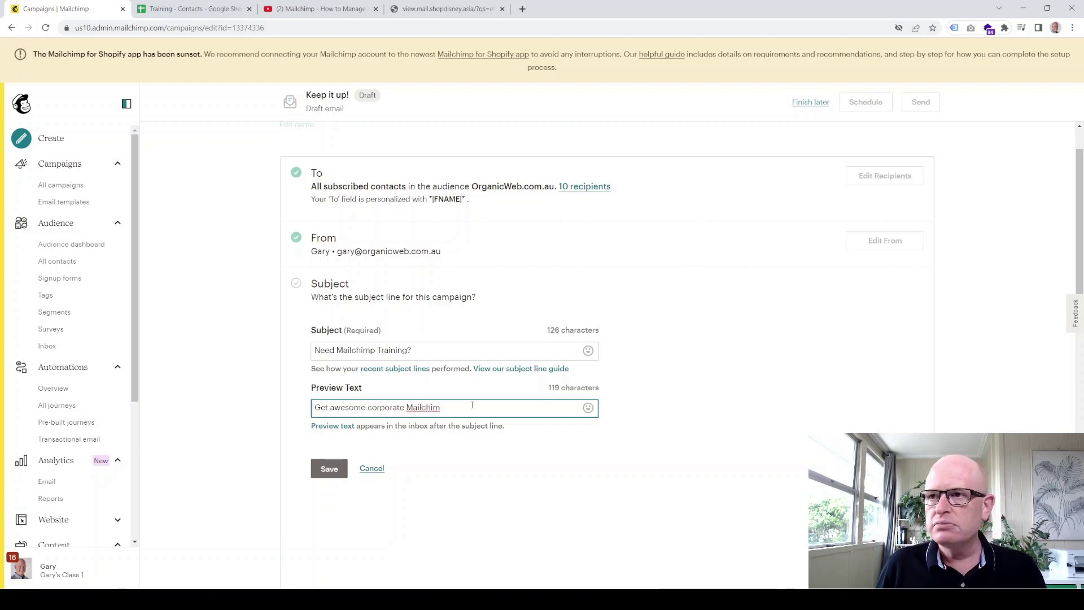
{"action": "key", "text": "BackSpace"}
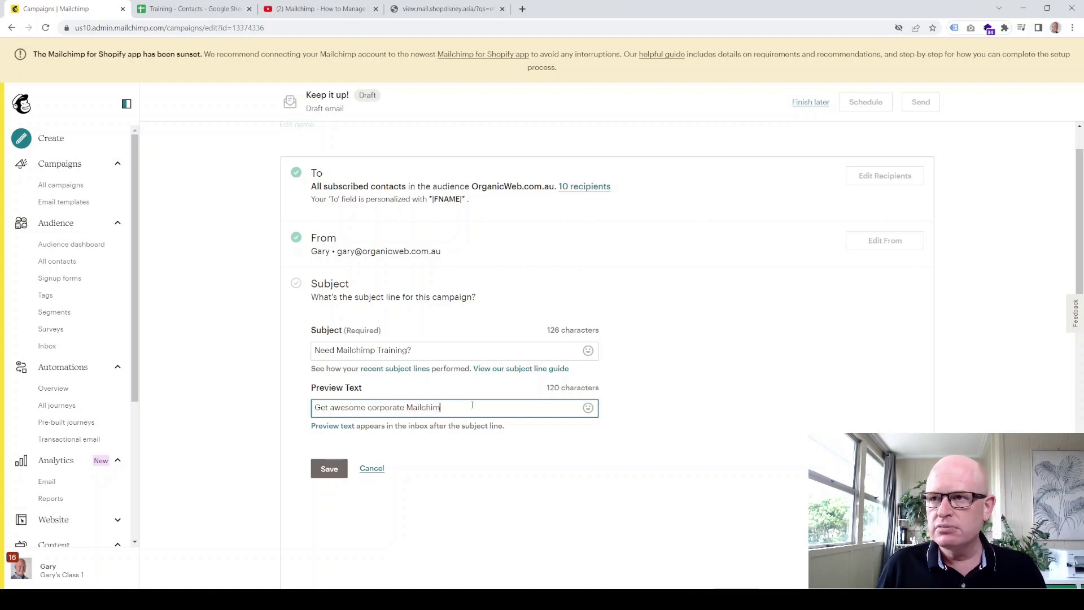
{"action": "type", "text": "p trainin"}
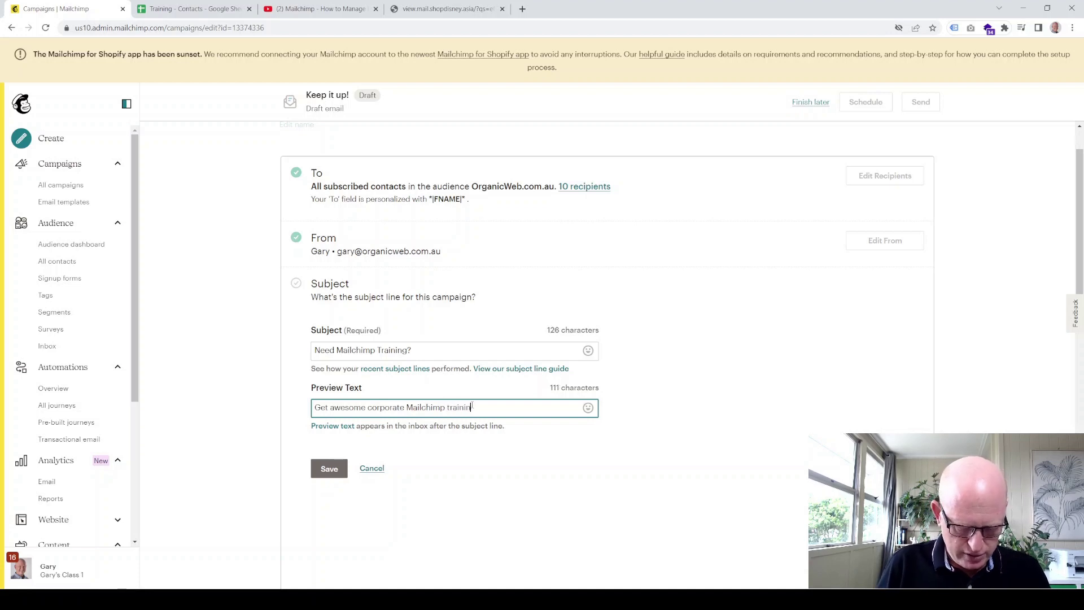
{"action": "type", "text": "g for your team"}
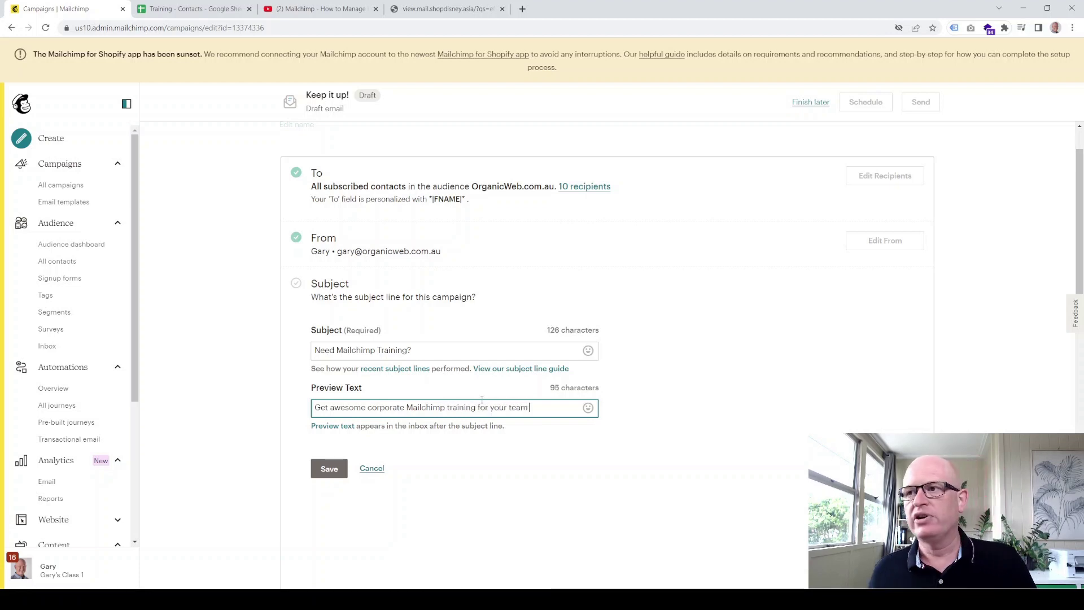
{"action": "left_click", "coordinate": [329, 469]}
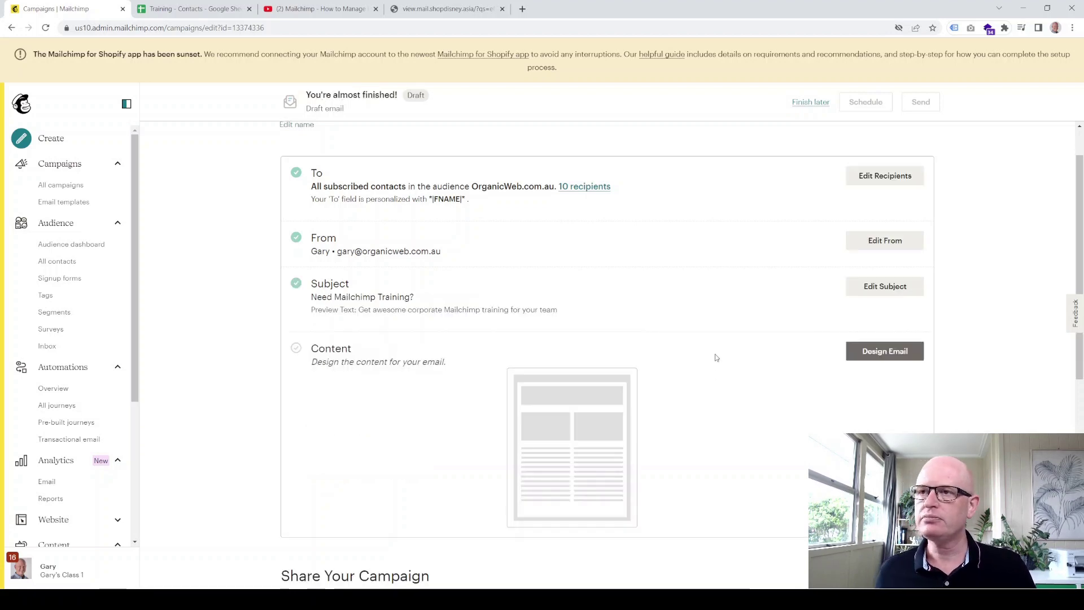
Step: Start designing the campaign's email content and glance at the shopDisney example email before returning to the Mailchimp editor
{"action": "scroll", "coordinate": [716, 358], "scroll_direction": "down", "scroll_amount": 1}
{"action": "left_click", "coordinate": [884, 299]}
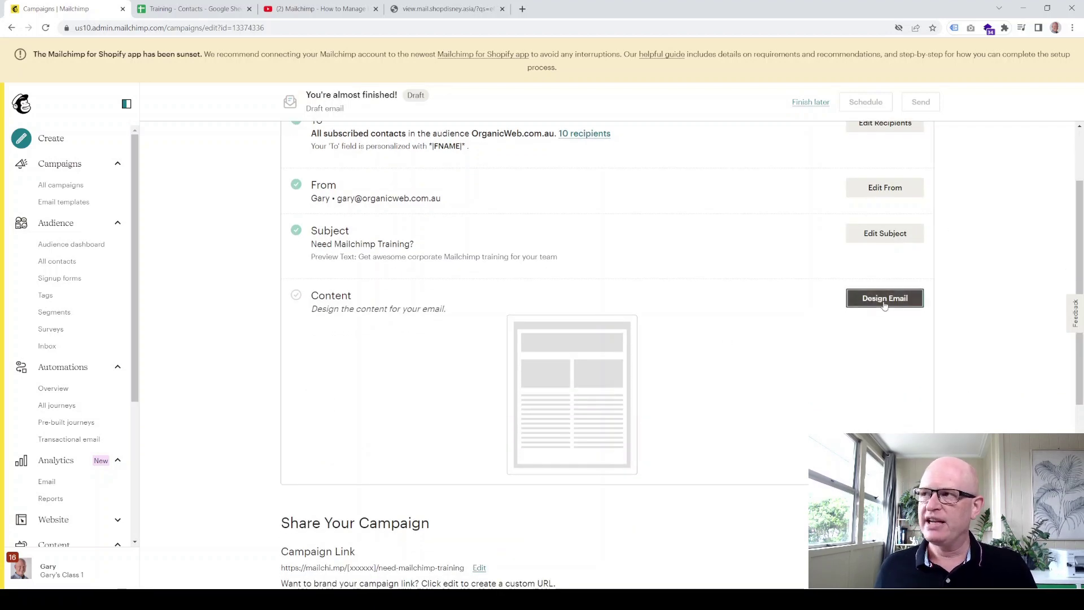
{"action": "left_click", "coordinate": [433, 13]}
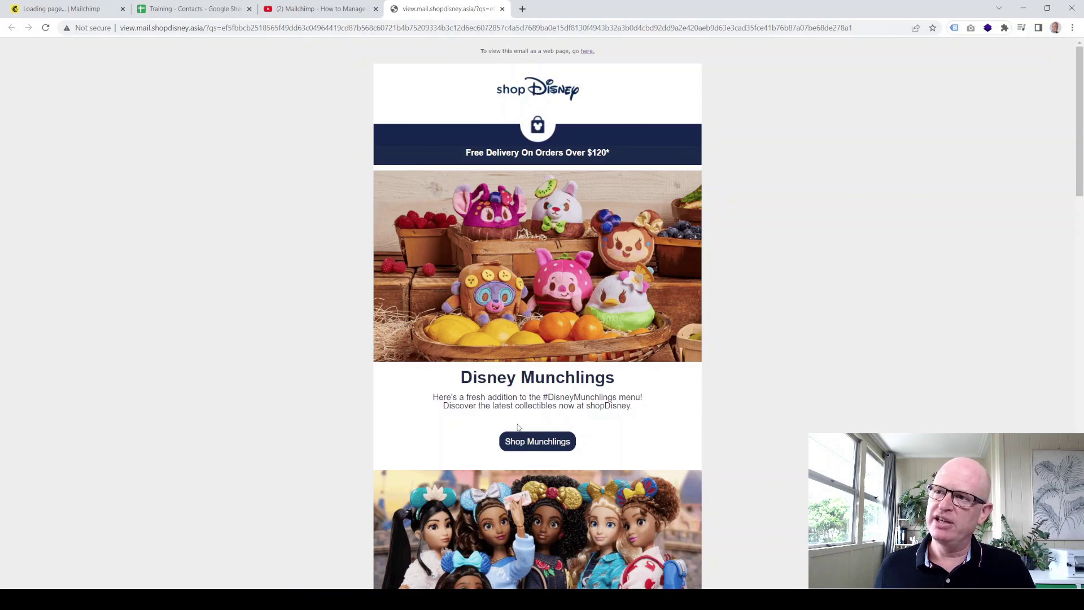
{"action": "key", "text": "ctrl+1"}
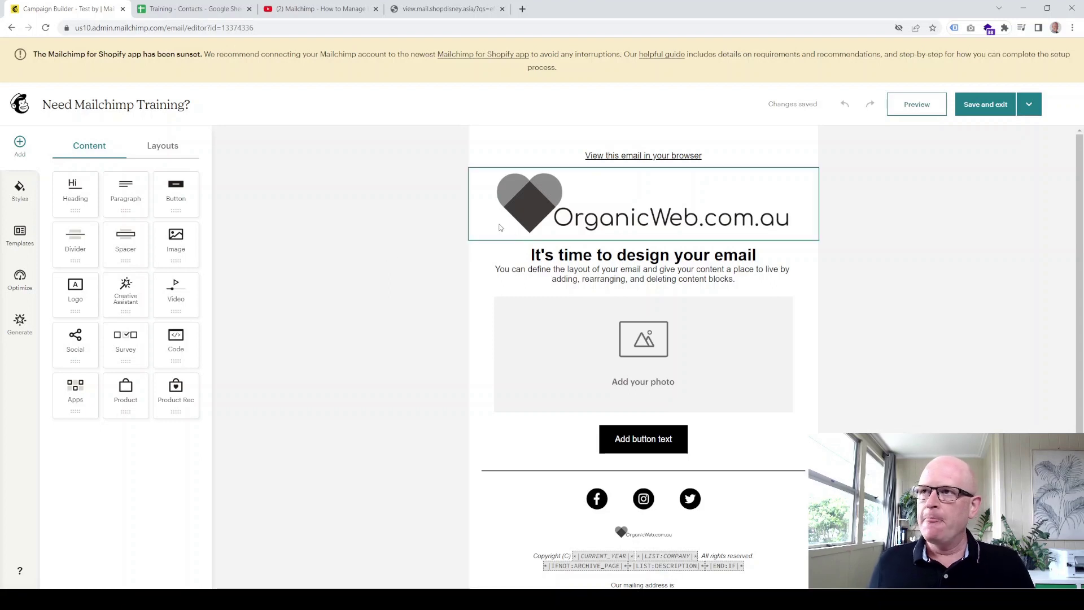
Step: Examine the email editor's templates, background and text styles, paragraph fonts, optimization checks and generated heading suggestions
{"action": "left_click", "coordinate": [22, 243]}
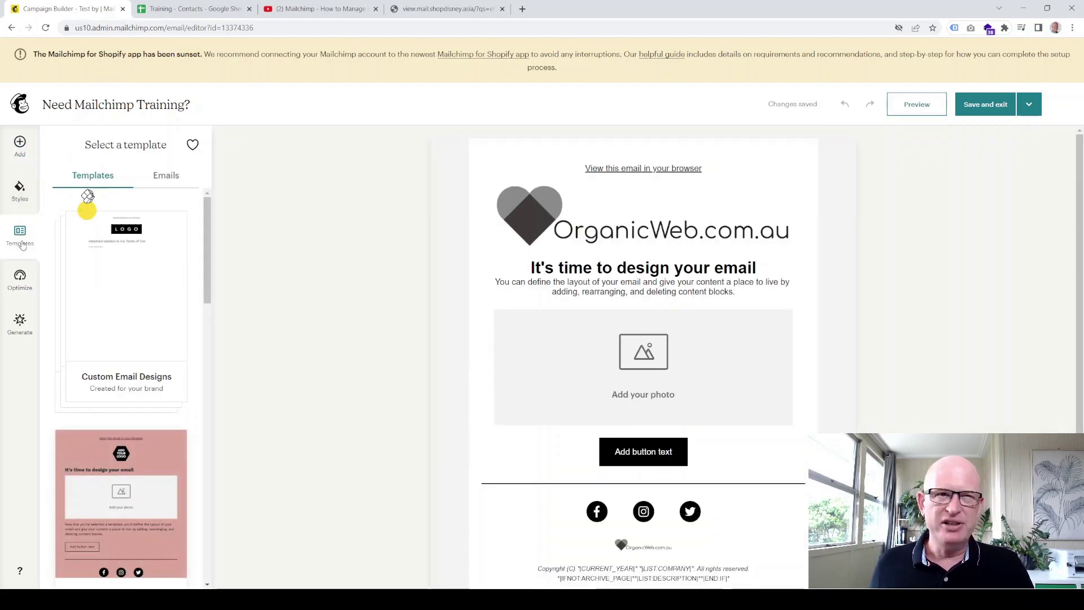
{"action": "scroll", "coordinate": [109, 368], "scroll_direction": "down", "scroll_amount": 4}
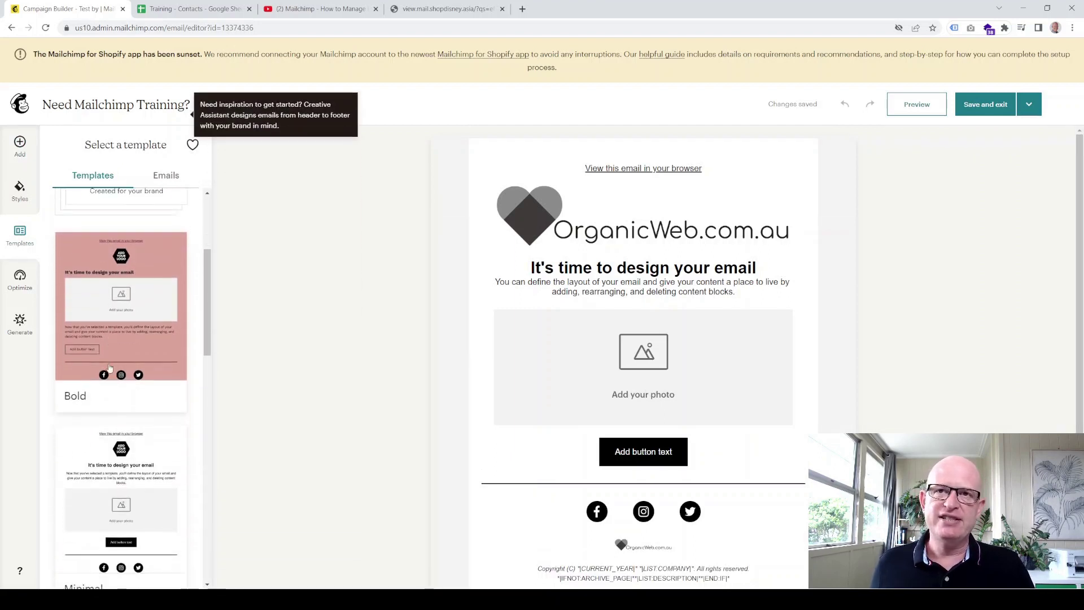
{"action": "scroll", "coordinate": [109, 368], "scroll_direction": "up", "scroll_amount": 4}
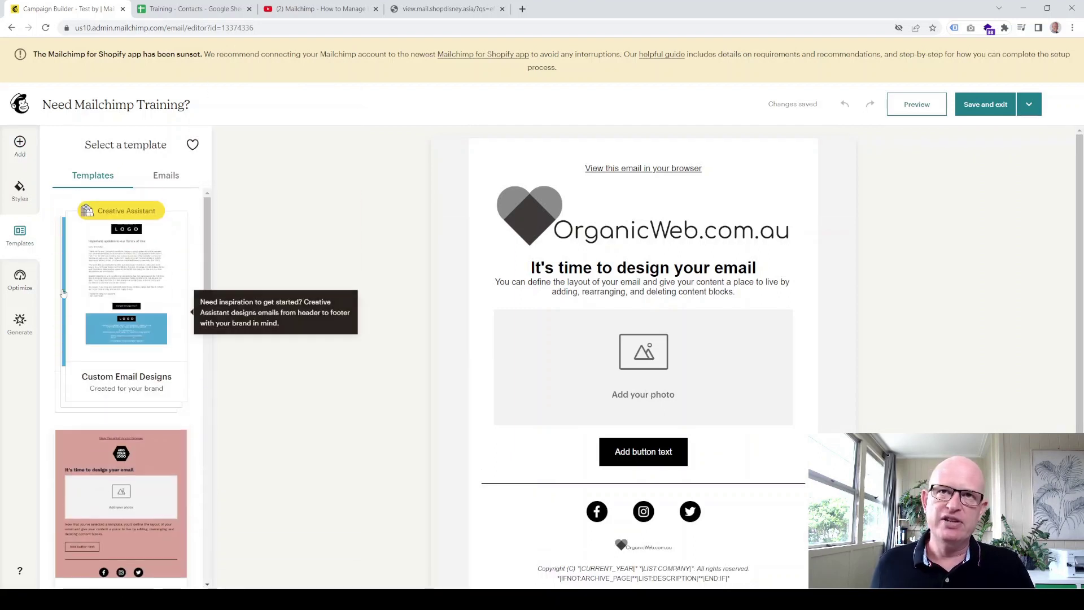
{"action": "left_click", "coordinate": [18, 198]}
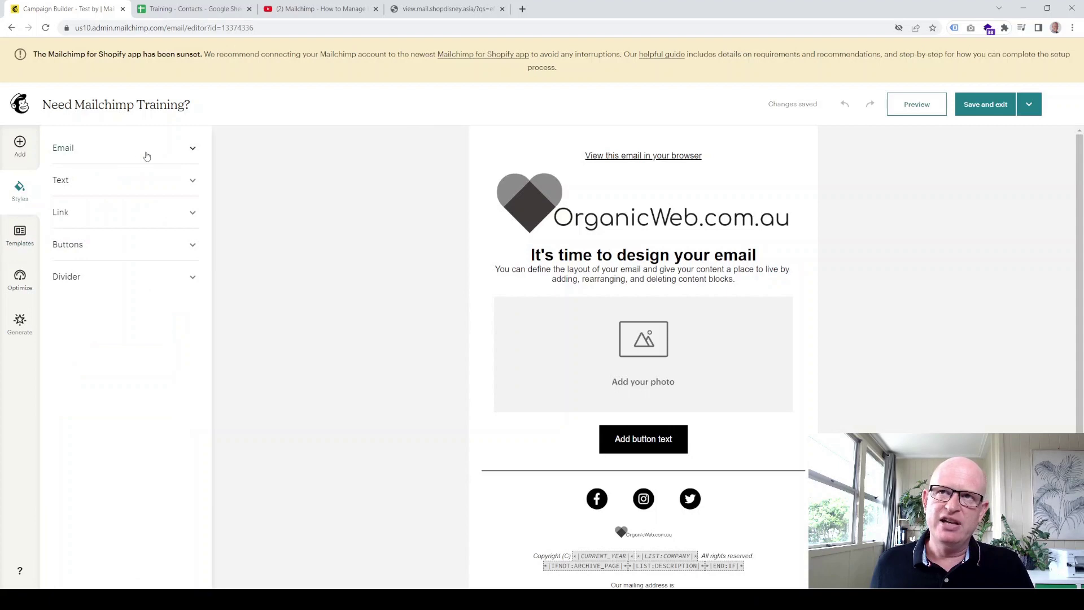
{"action": "left_click", "coordinate": [193, 150]}
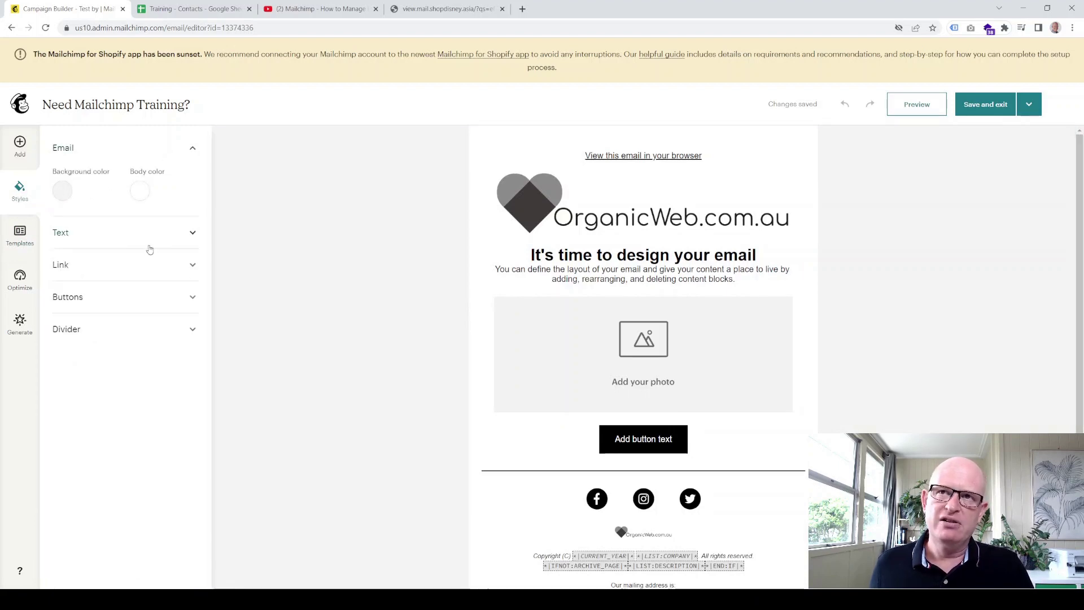
{"action": "left_click", "coordinate": [190, 234]}
{"action": "left_click", "coordinate": [84, 311]}
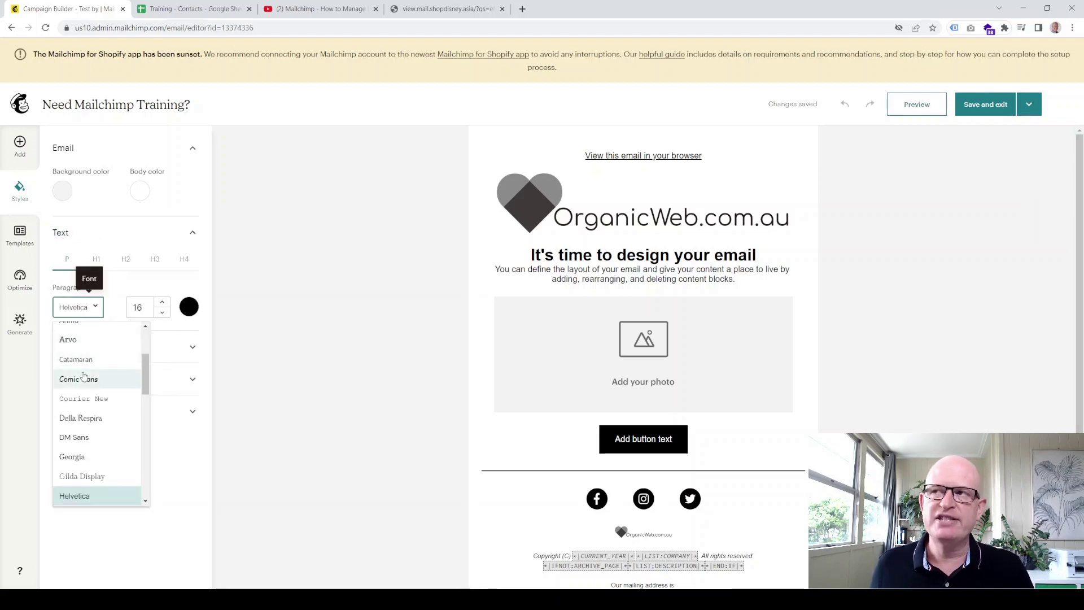
{"action": "left_click", "coordinate": [23, 161]}
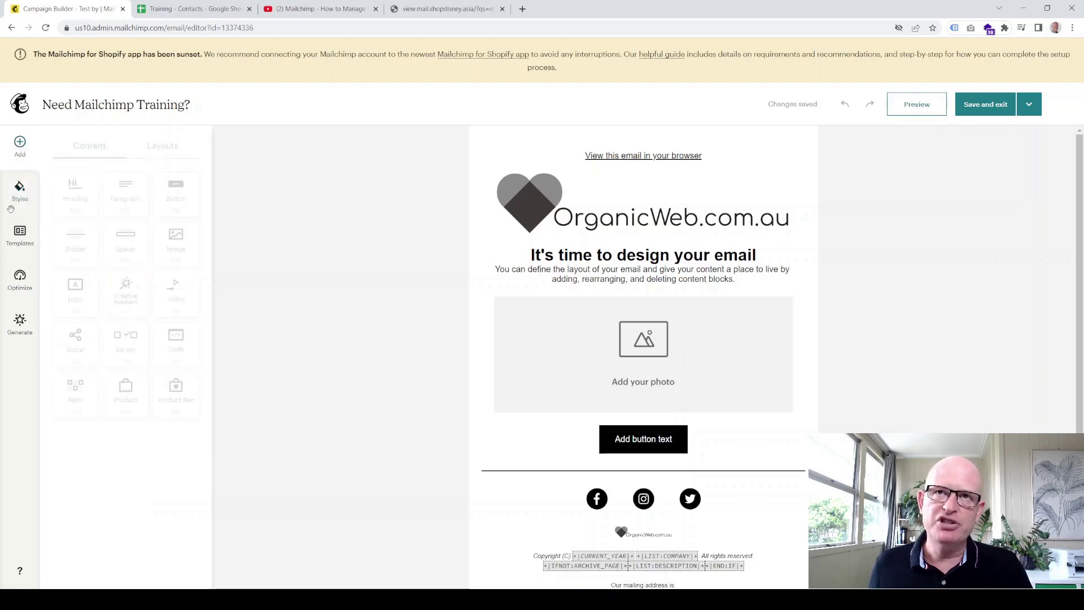
{"action": "left_click", "coordinate": [18, 289]}
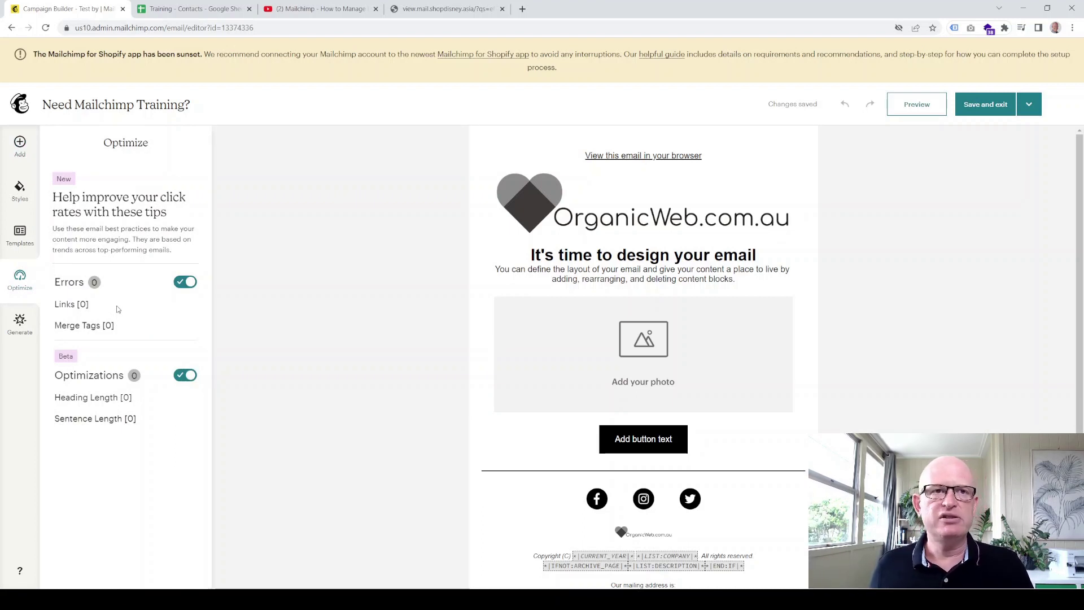
{"action": "left_click", "coordinate": [18, 323]}
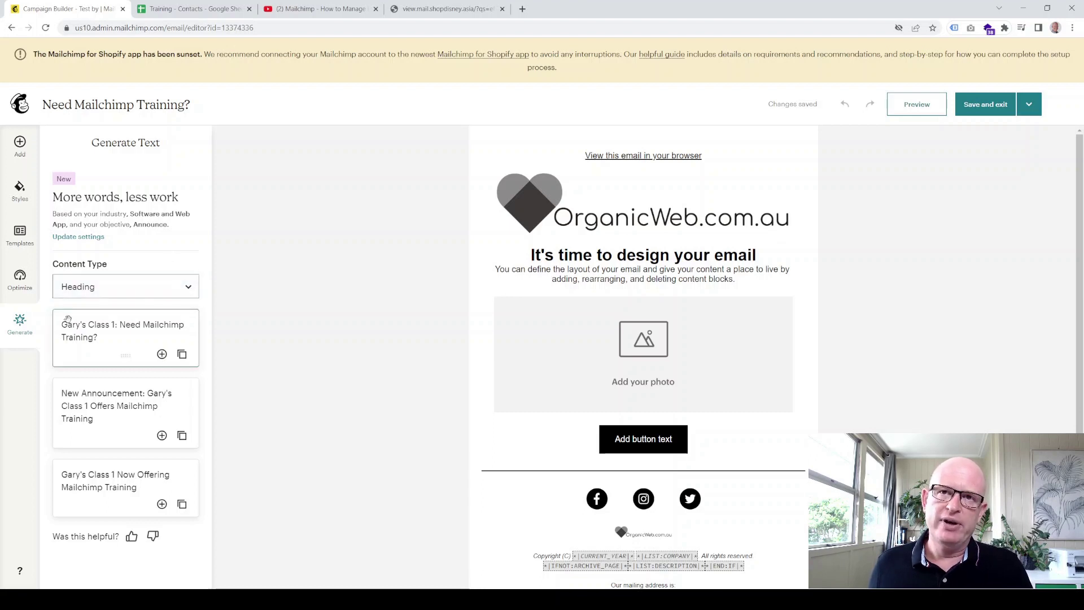
{"action": "left_click", "coordinate": [26, 194]}
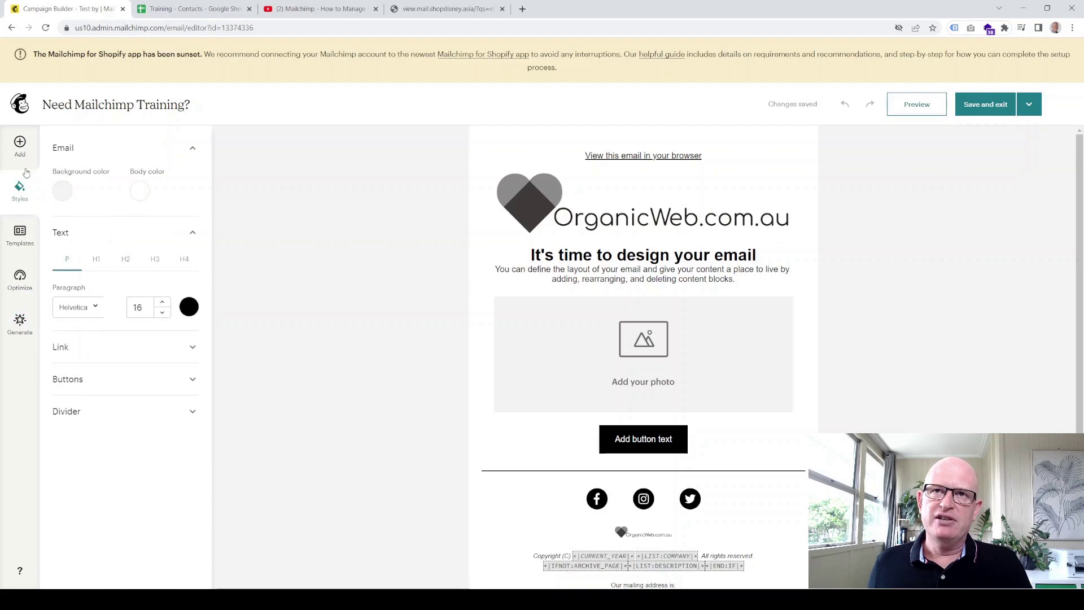
Step: Try out a blank four-column layout between the intro text and the photo placeholder, and delete it again
{"action": "left_click", "coordinate": [21, 143]}
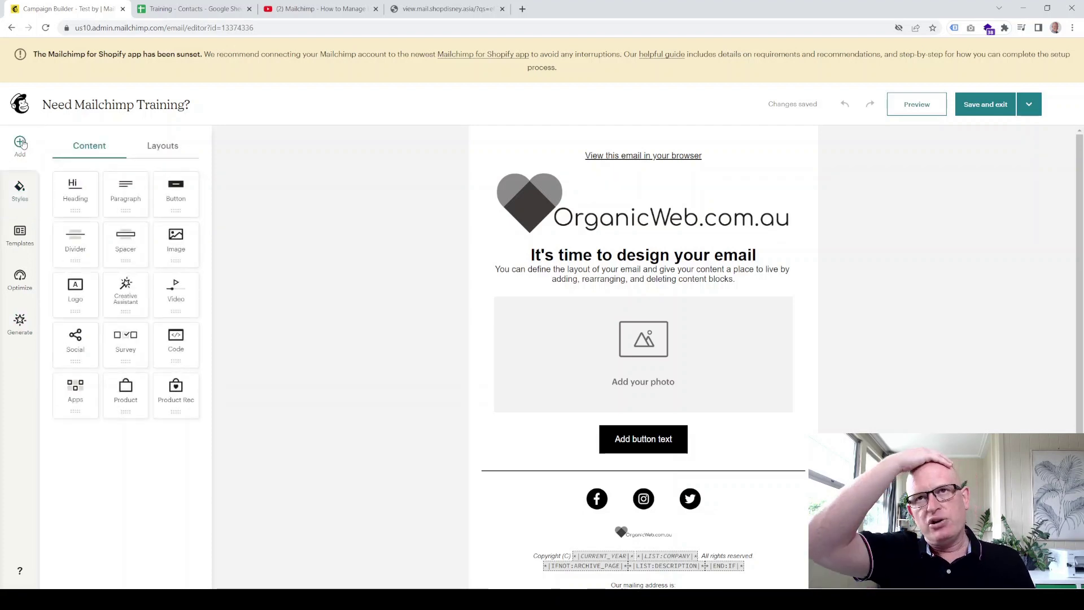
{"action": "left_click", "coordinate": [167, 151]}
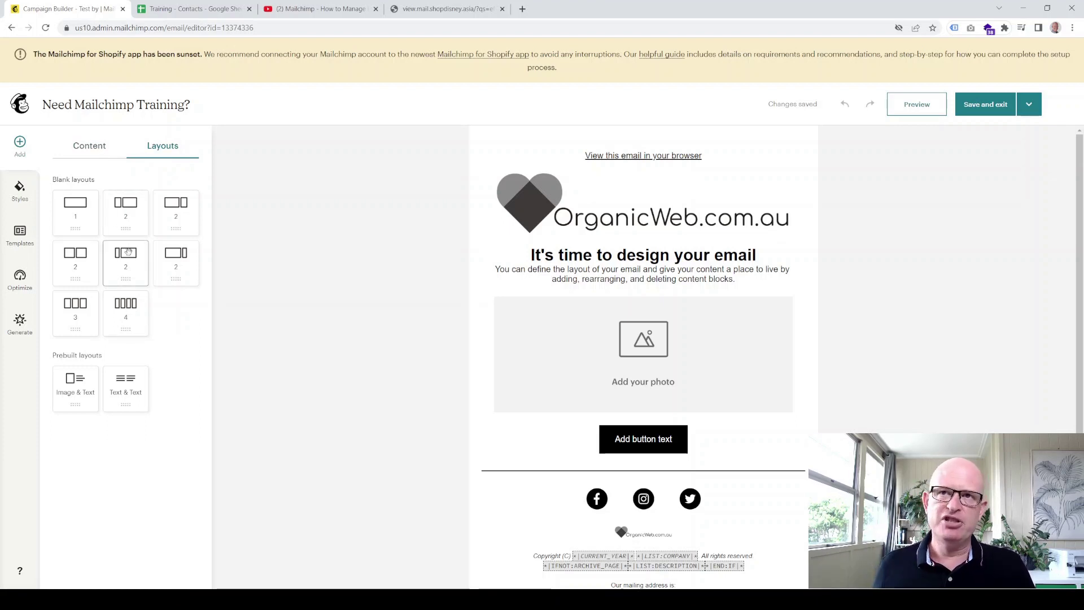
{"action": "left_click_drag", "start_coordinate": [124, 306], "coordinate": [574, 319]}
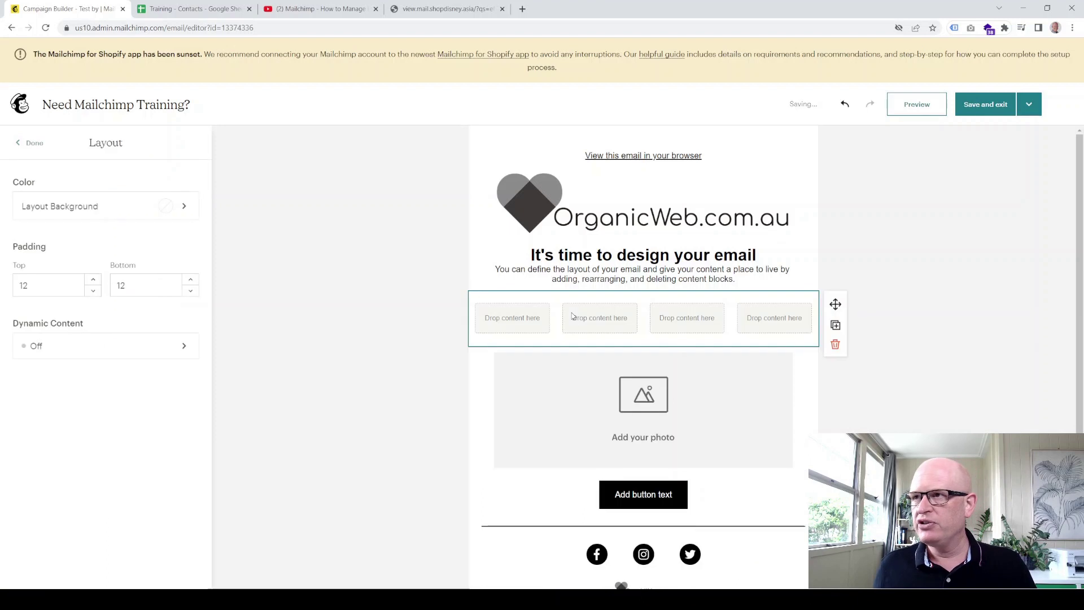
{"action": "left_click", "coordinate": [35, 144]}
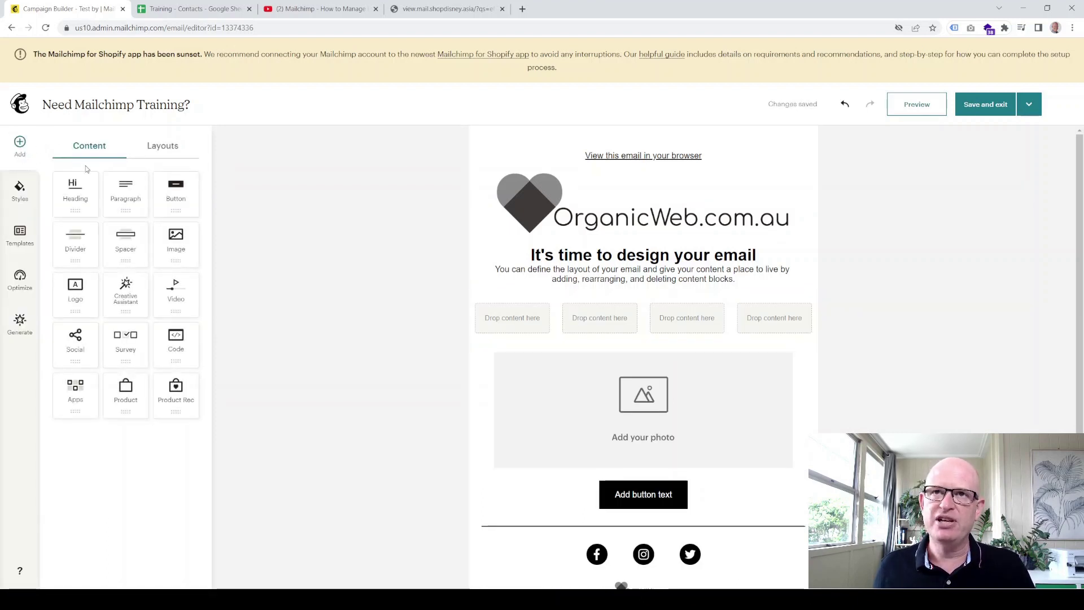
{"action": "left_click", "coordinate": [774, 312]}
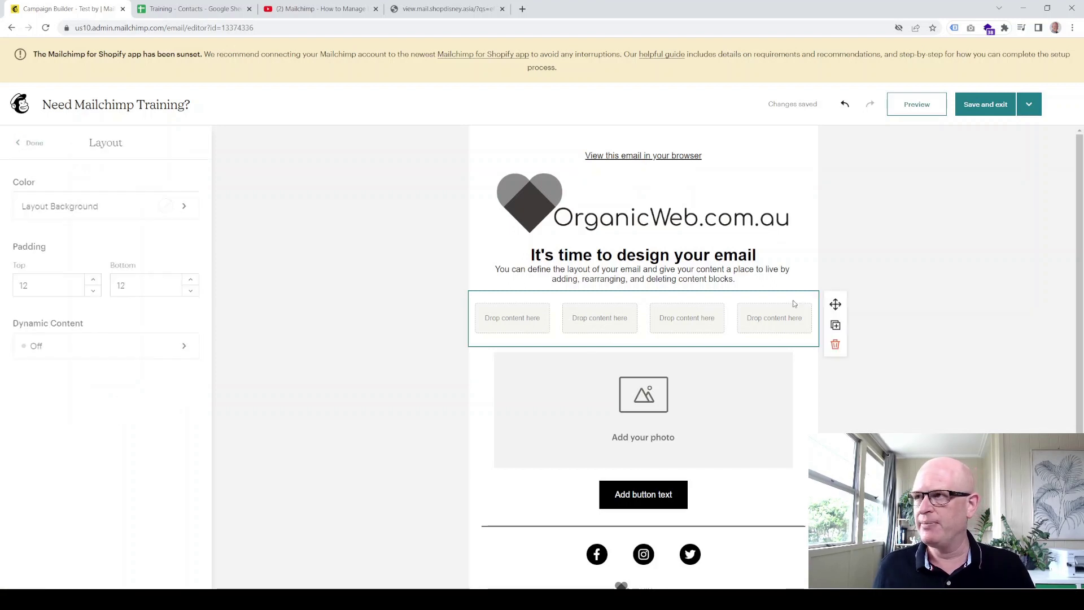
{"action": "left_click", "coordinate": [834, 343]}
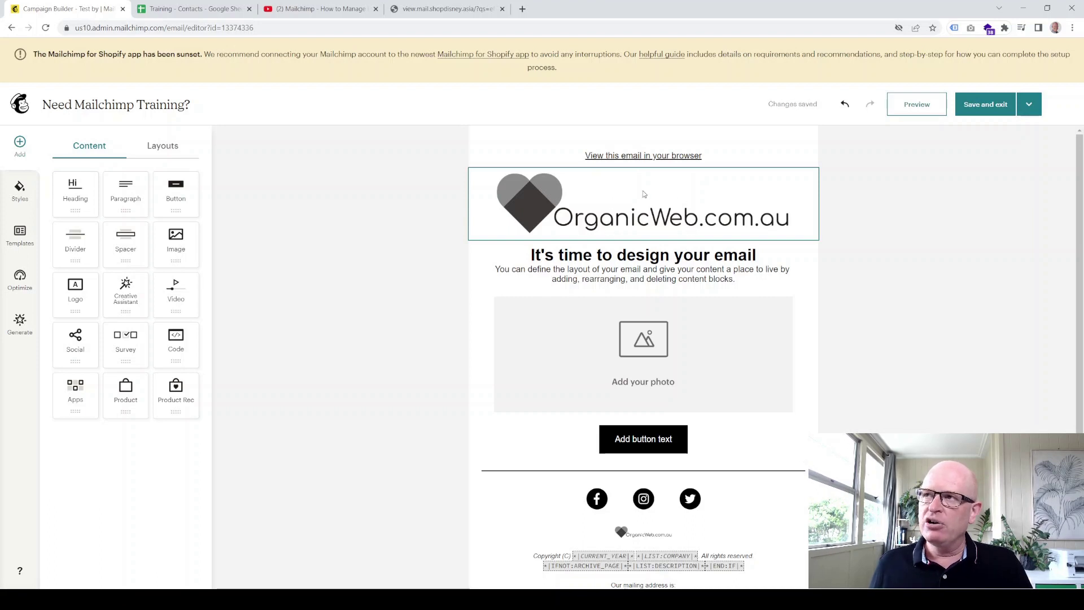
Step: Replace the email's placeholder heading with "Need Mailchimp training for your team?"
{"action": "left_click", "coordinate": [638, 256]}
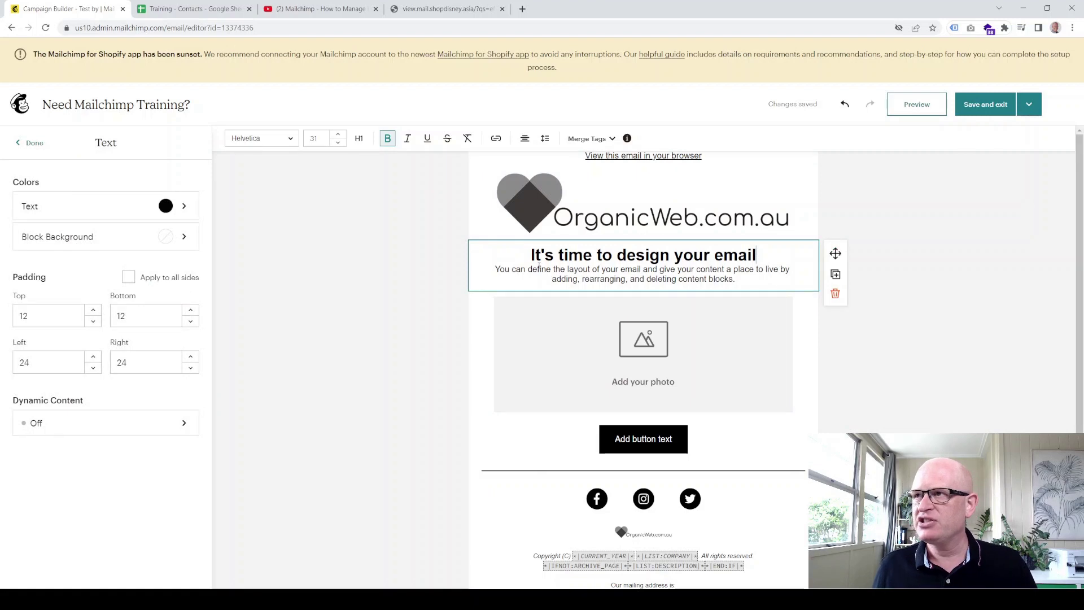
{"action": "triple_click", "coordinate": [518, 256]}
{"action": "type", "text": "Ne"}
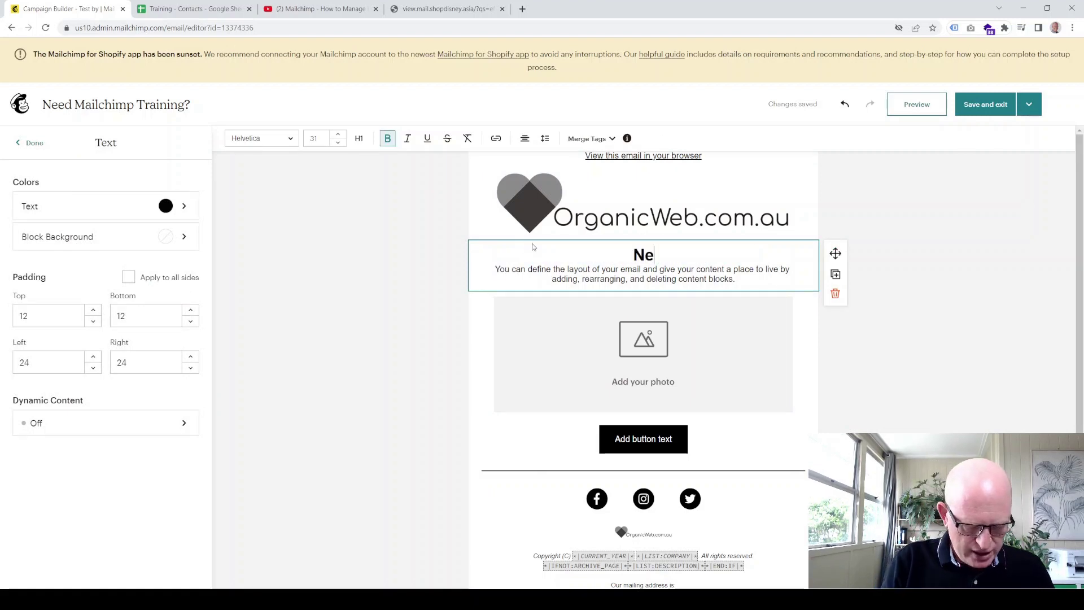
{"action": "type", "text": "ed Mailchimp"}
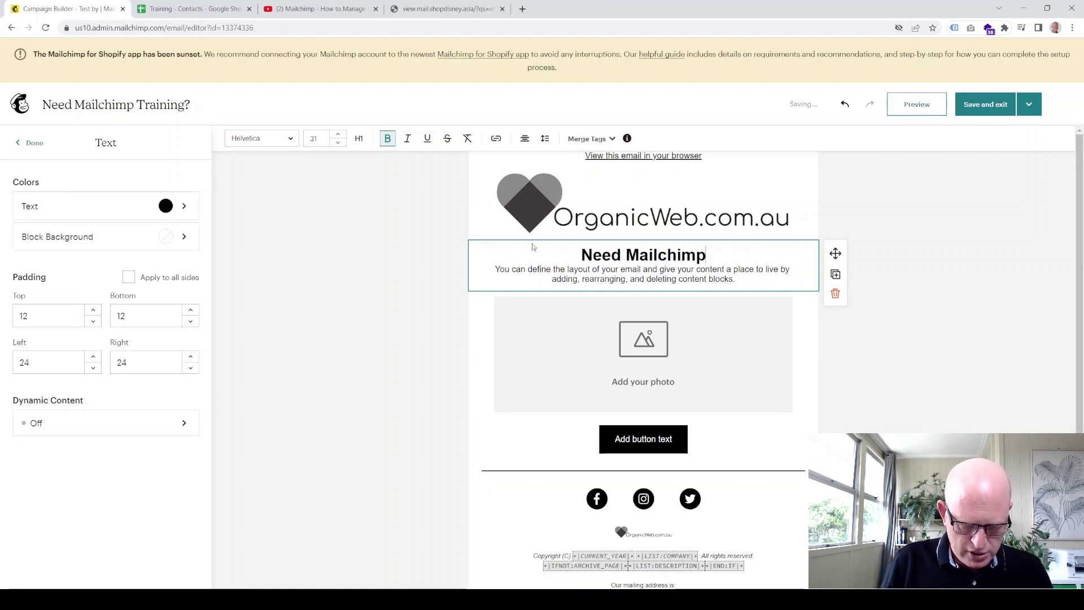
{"action": "type", "text": " training for "}
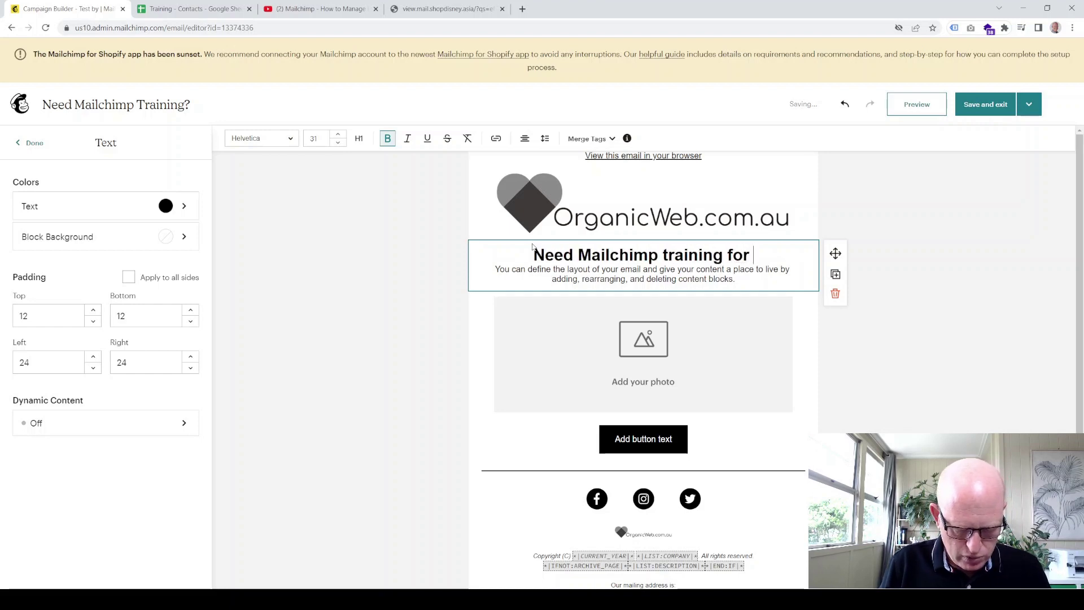
{"action": "type", "text": "you r team"}
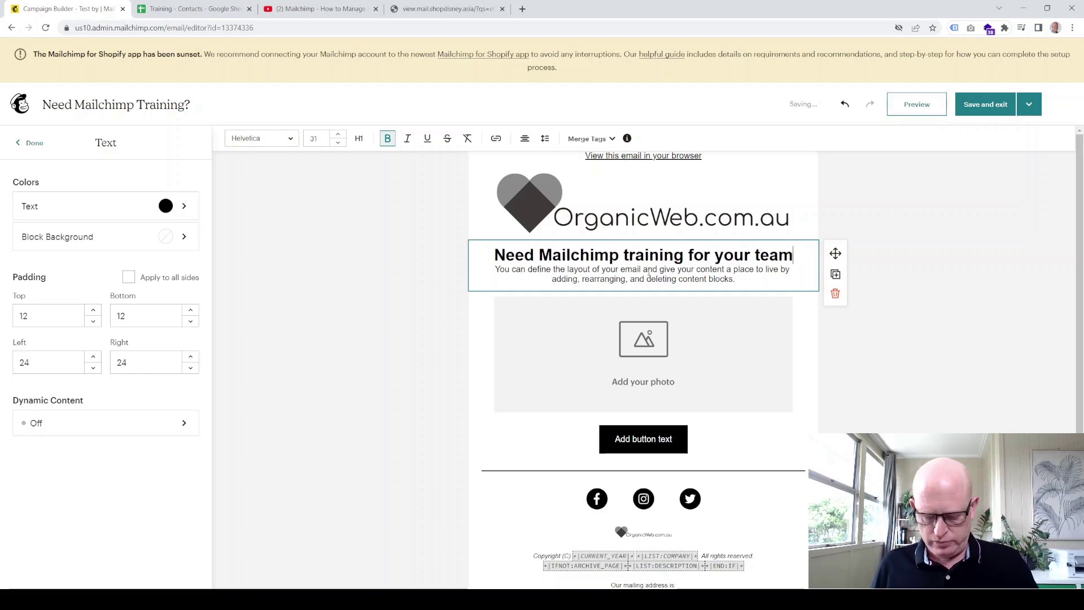
{"action": "type", "text": "?"}
Step: Replace the placeholder paragraph below the heading with "Hi,", "Want to be a Mailchimp rockstar? Call me" and the sender's first name as sign-off
{"action": "left_click_drag", "start_coordinate": [735, 280], "coordinate": [496, 270]}
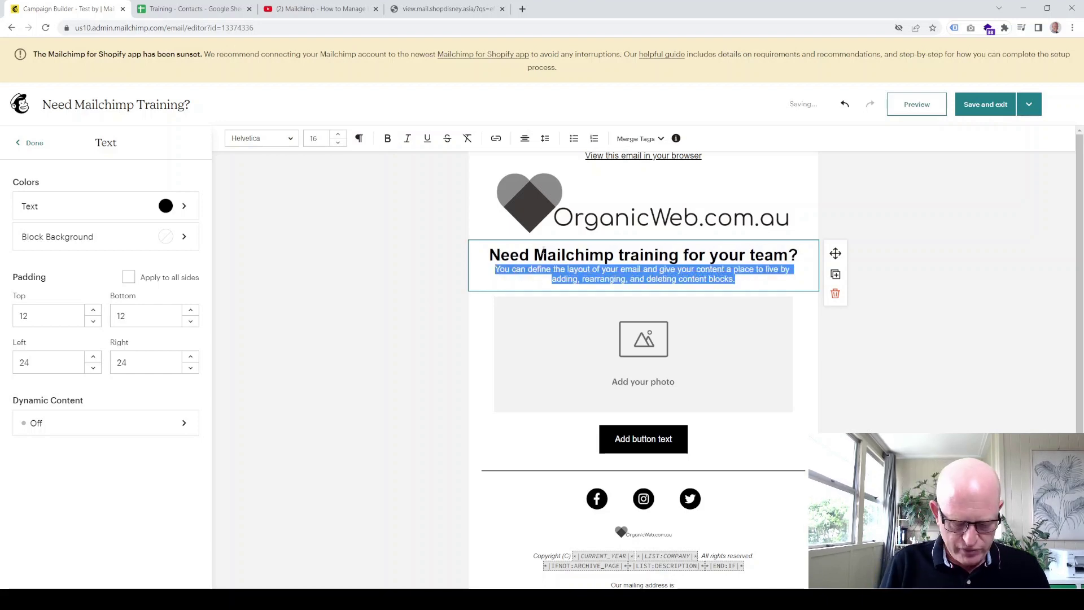
{"action": "type", "text": "Hi,"}
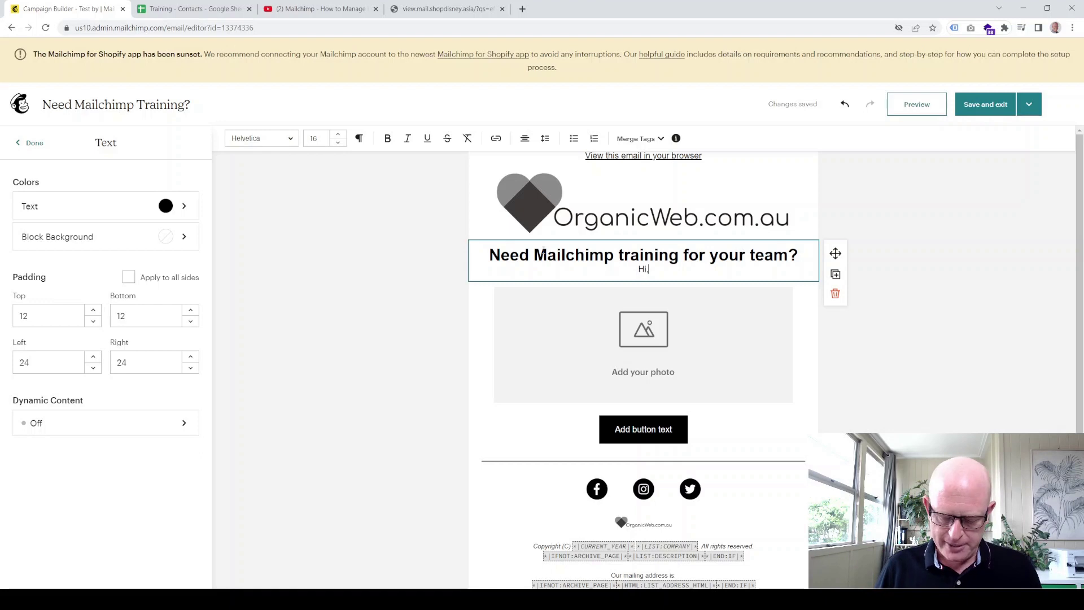
{"action": "key", "text": "Return"}
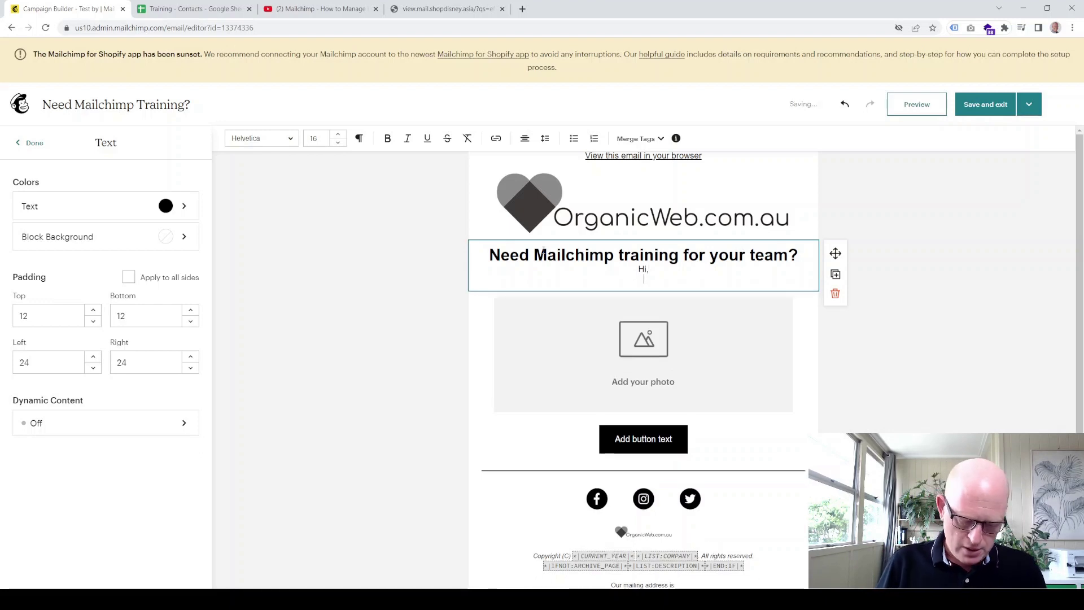
{"action": "type", "text": "Want to be "}
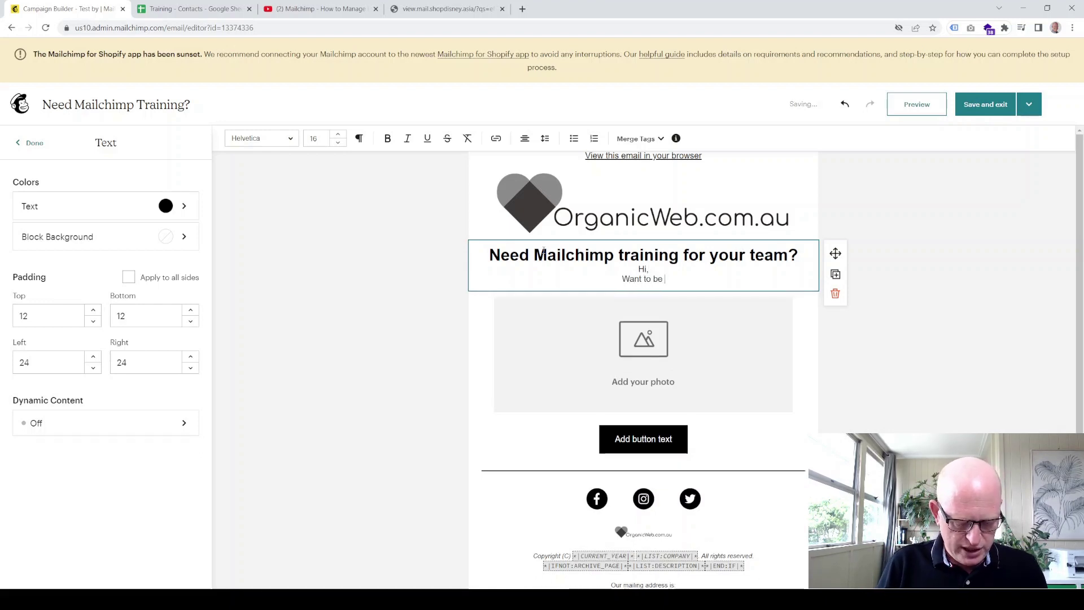
{"action": "type", "text": "a Mailchimp "}
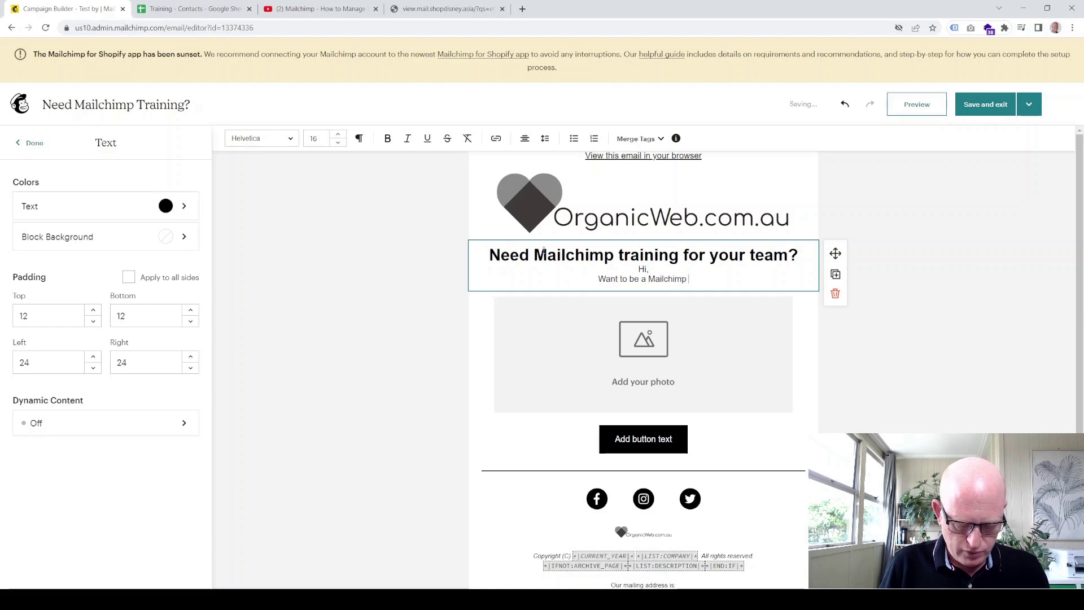
{"action": "type", "text": "rockstar"}
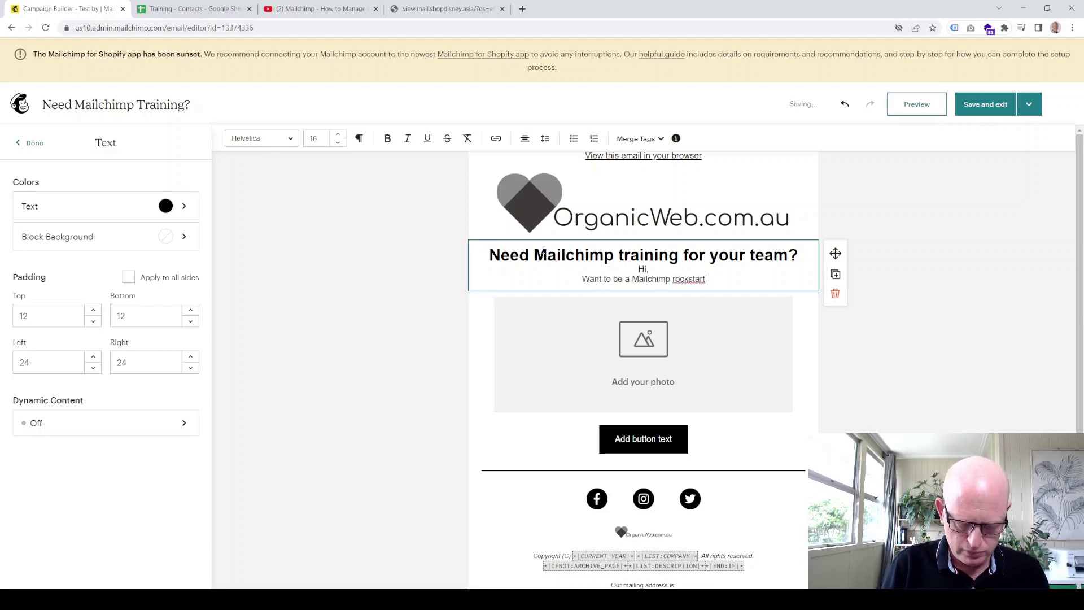
{"action": "type", "text": "? Call me"}
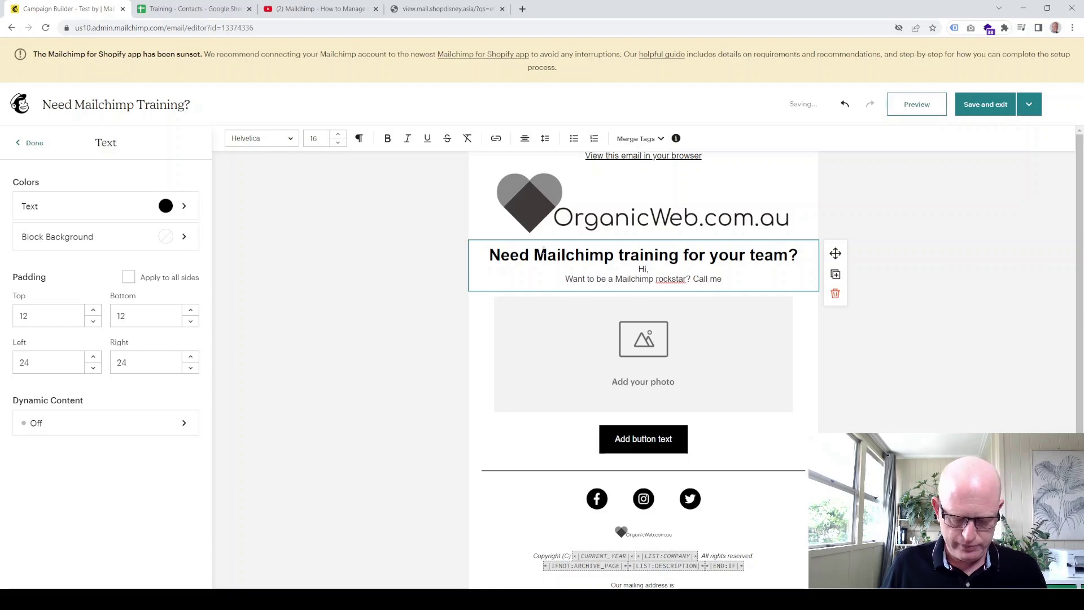
{"action": "key", "text": "Return"}
{"action": "type", "text": "Gary"}
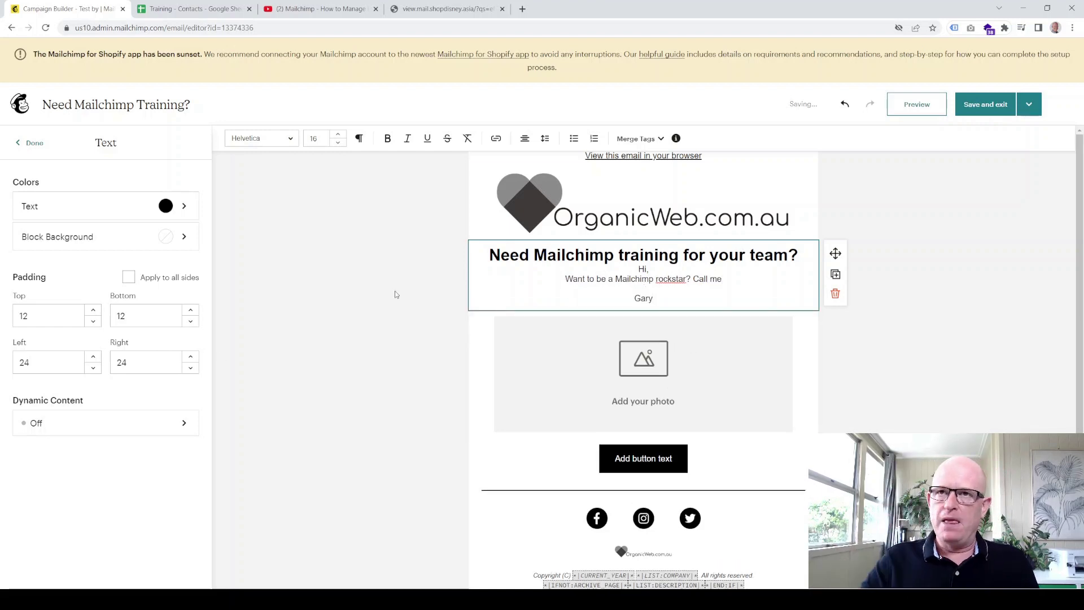
Step: Fill the email's photo placeholder with the Brisbane sign and skyline image from the Content studio files
{"action": "left_click", "coordinate": [724, 376]}
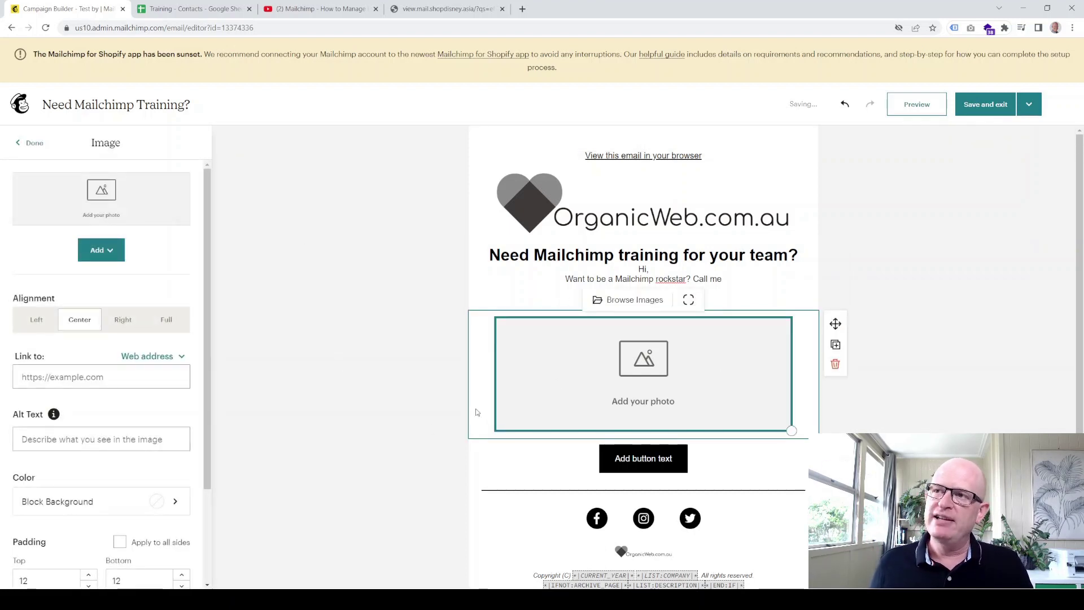
{"action": "left_click", "coordinate": [101, 253]}
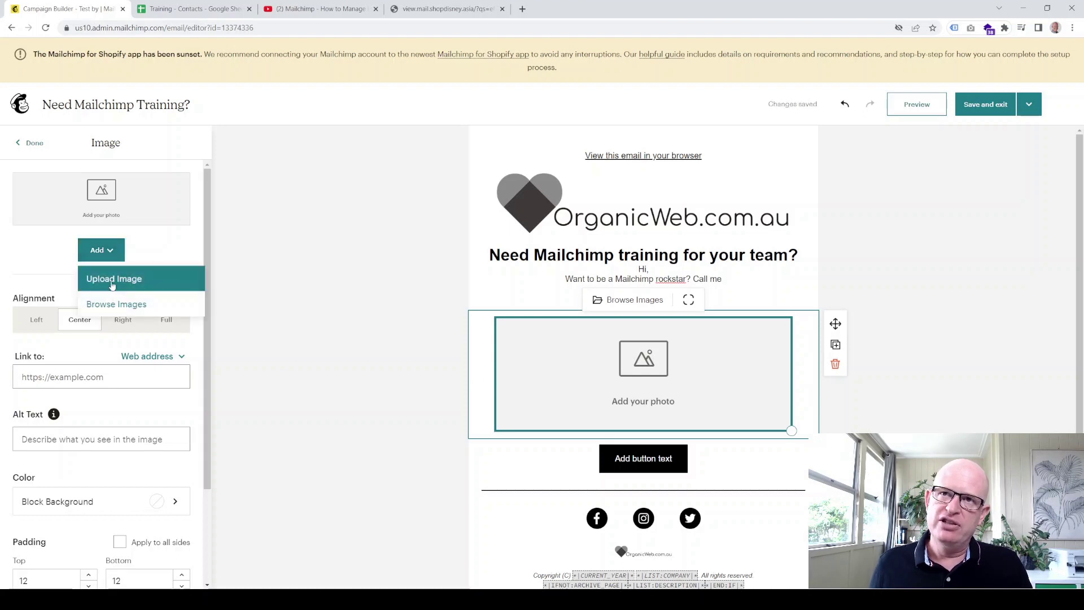
{"action": "left_click", "coordinate": [97, 305]}
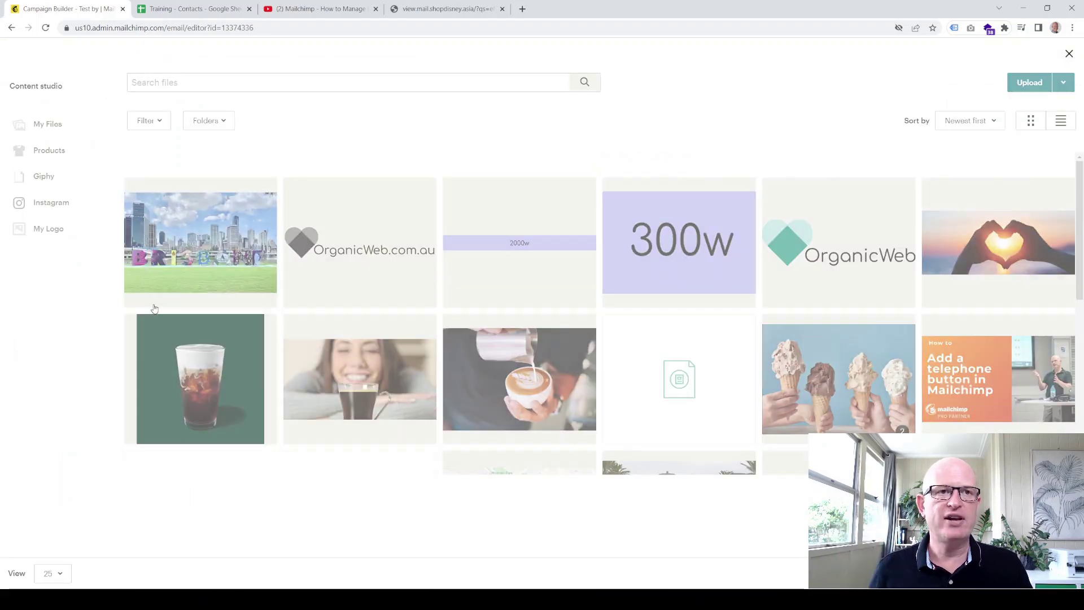
{"action": "left_click", "coordinate": [199, 242]}
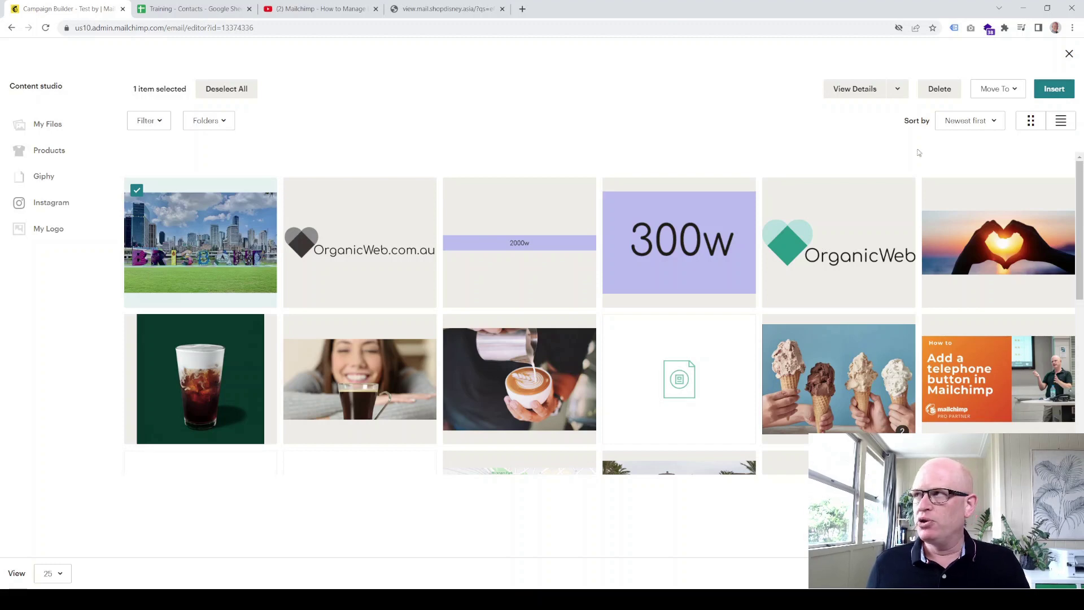
{"action": "left_click", "coordinate": [1064, 91]}
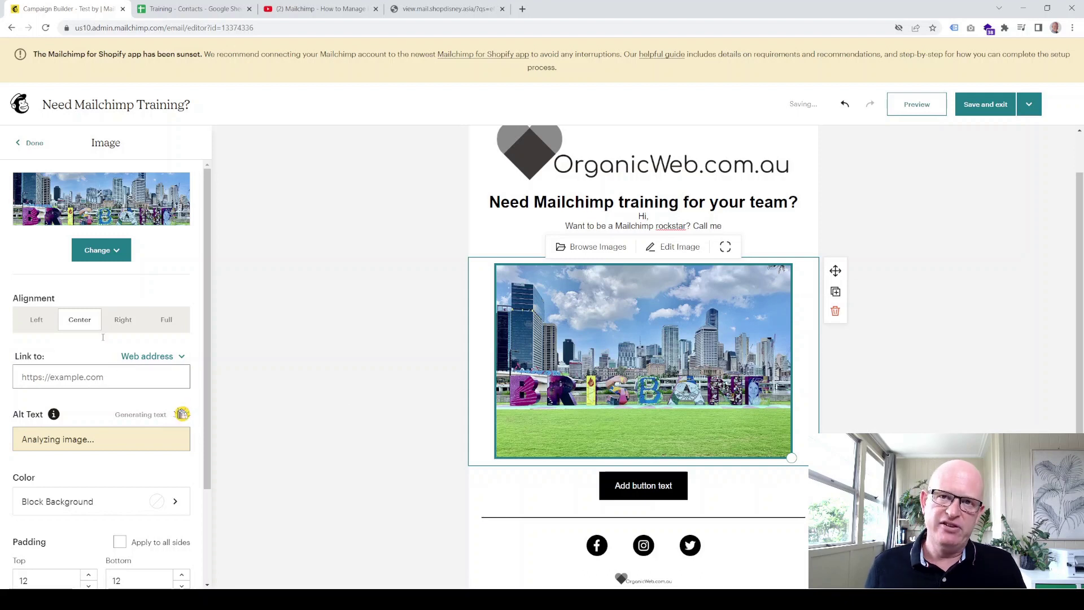
{"action": "left_click", "coordinate": [112, 379]}
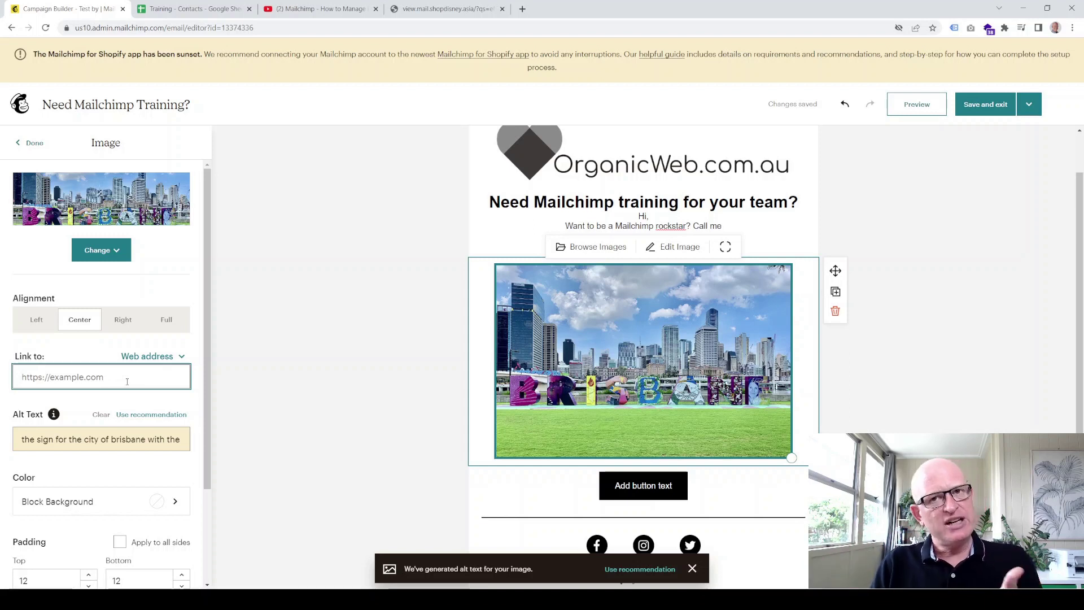
{"action": "type", "text": "h"}
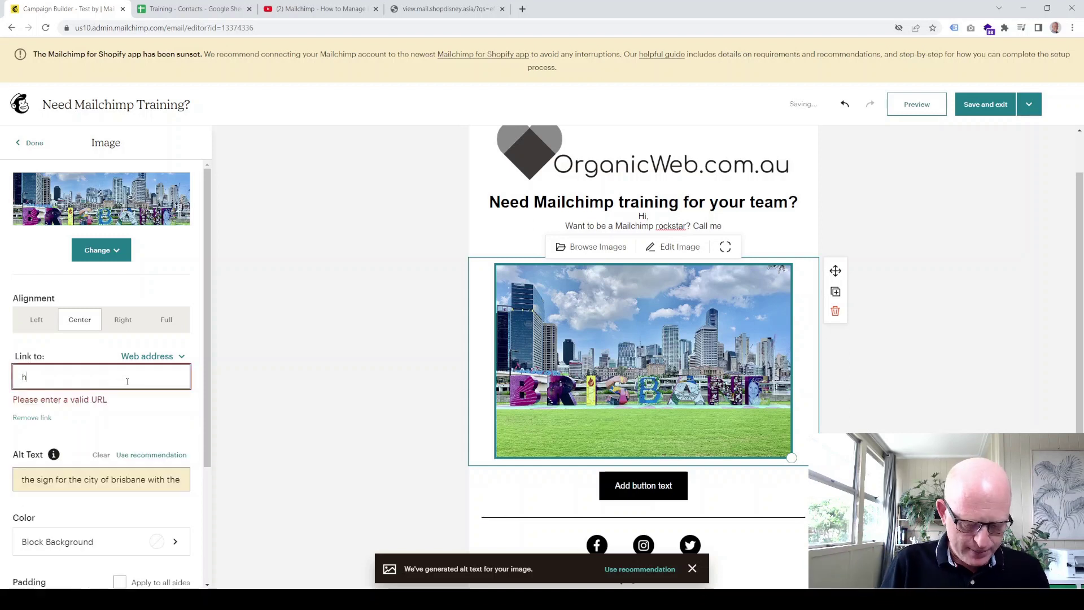
{"action": "type", "text": "ttps://or"}
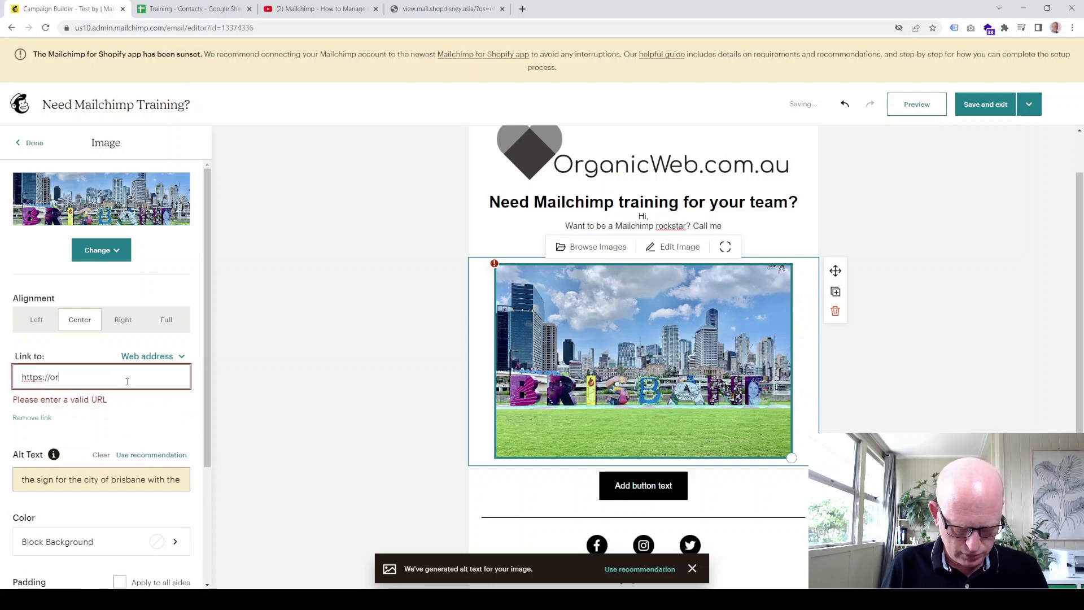
{"action": "type", "text": "ganicweb.com"}
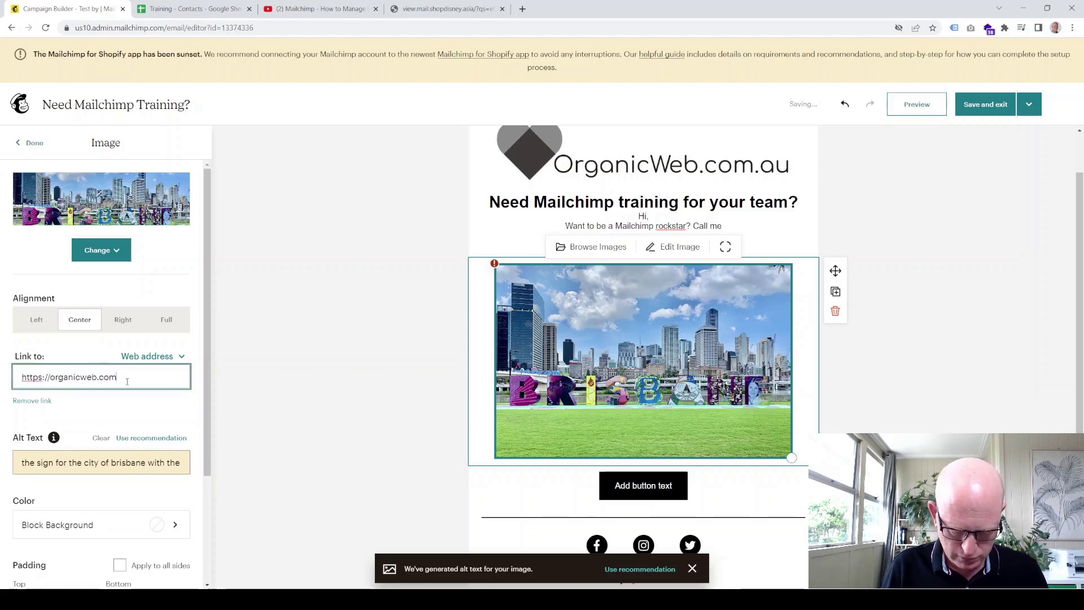
{"action": "type", "text": ".au"}
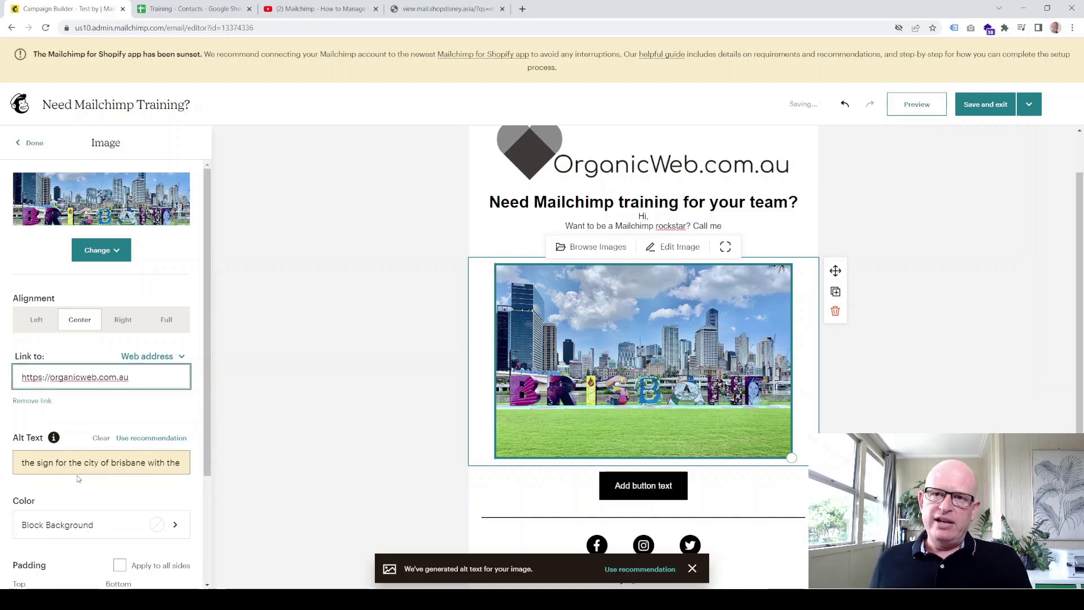
Step: Use the generated alt text for the Brisbane image, capitalizing "The" and "Brisbane", check its ending and finish the image settings
{"action": "left_click", "coordinate": [121, 470]}
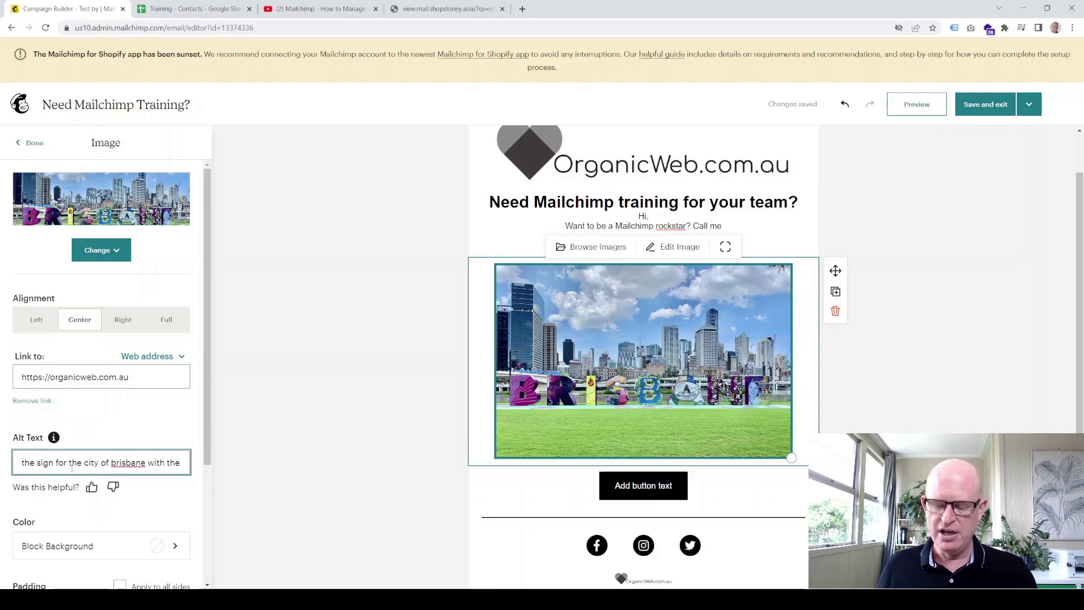
{"action": "key", "text": "Delete"}
{"action": "type", "text": "T"}
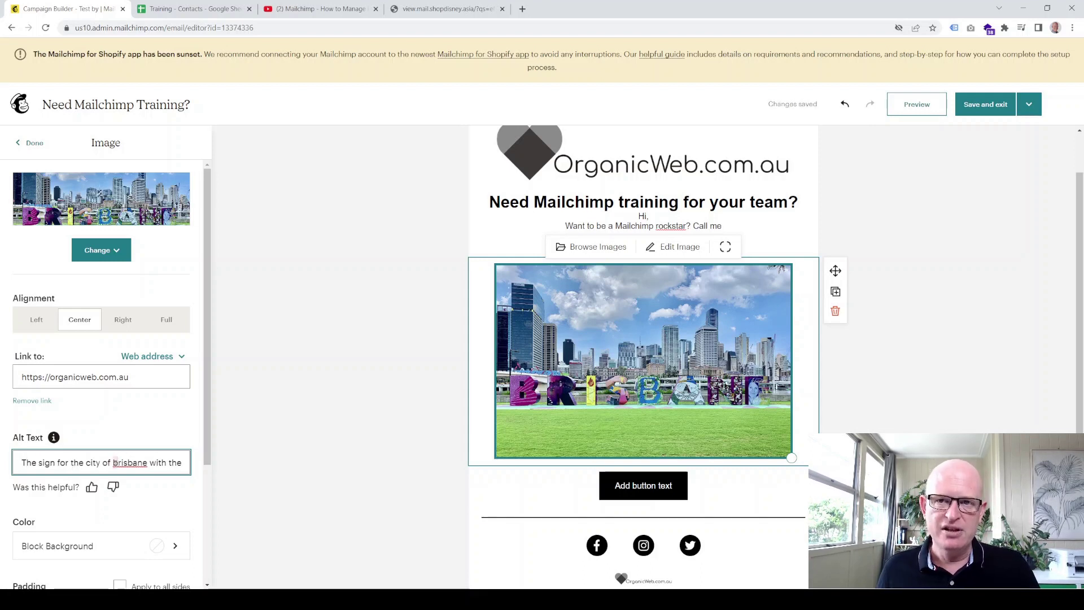
{"action": "type", "text": "B"}
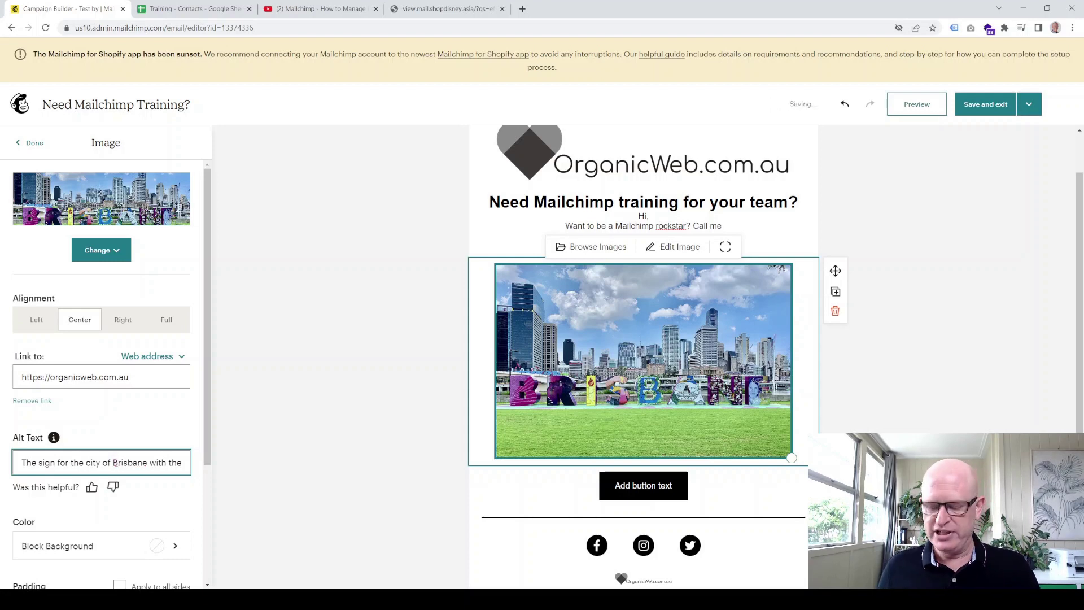
{"action": "key", "text": "Right"}
{"action": "key", "text": "Right"}
{"action": "key", "text": "Right"}
{"action": "key", "text": "Right"}
{"action": "key", "text": "Right"}
{"action": "key", "text": "Right"}
{"action": "key", "text": "Right"}
{"action": "key", "text": "Right"}
{"action": "key", "text": "Right"}
{"action": "key", "text": "Right"}
{"action": "key", "text": "Right"}
{"action": "key", "text": "Right"}
{"action": "key", "text": "Right"}
{"action": "key", "text": "Right"}
{"action": "key", "text": "Right"}
{"action": "key", "text": "Right"}
{"action": "key", "text": "Right"}
{"action": "key", "text": "Right"}
{"action": "key", "text": "Right"}
{"action": "key", "text": "Right"}
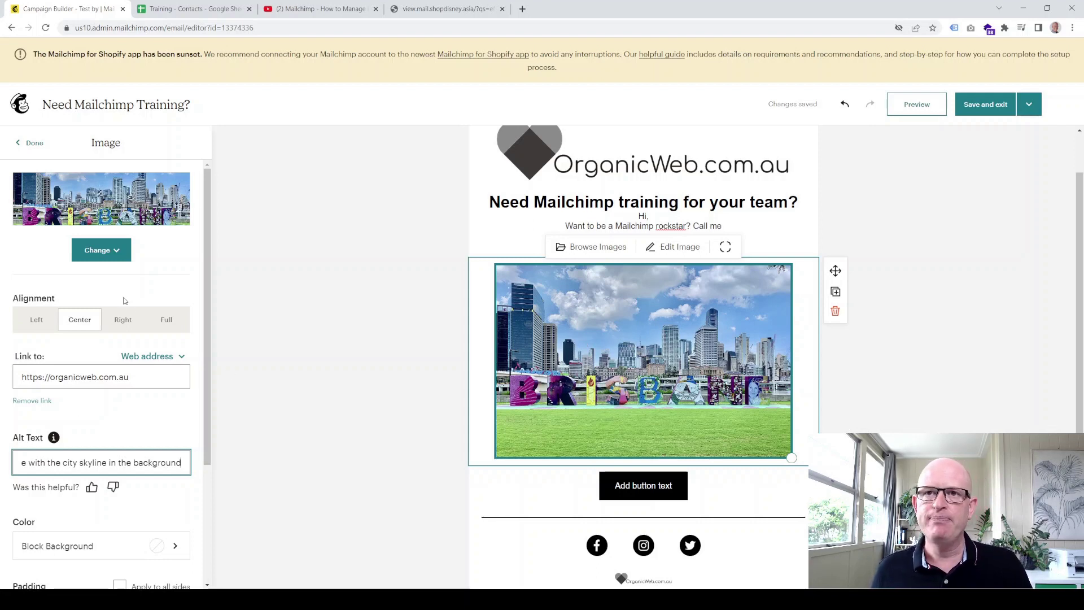
{"action": "left_click", "coordinate": [25, 144]}
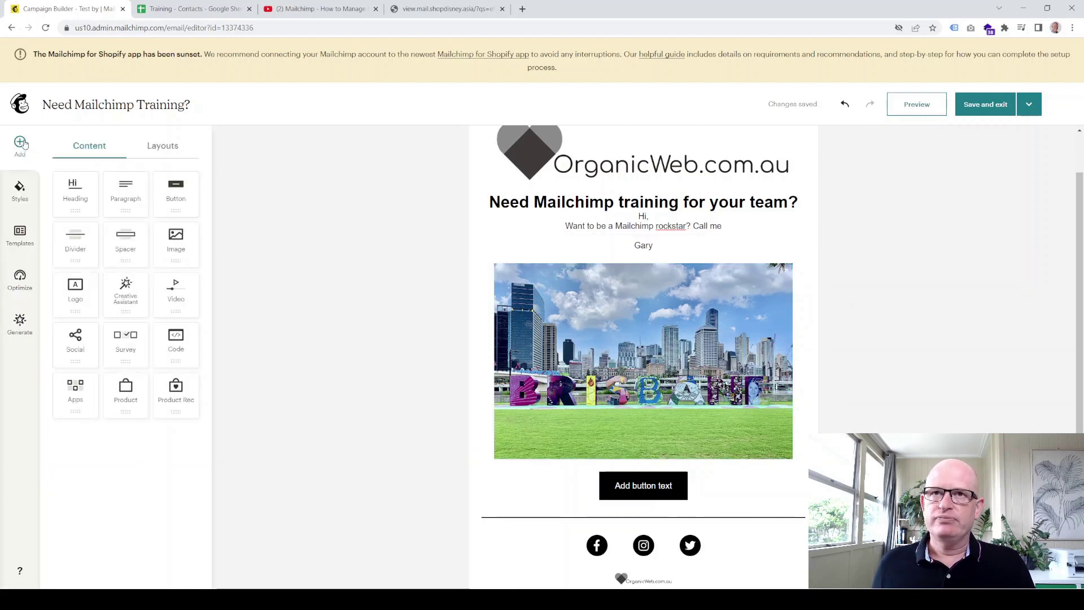
{"action": "scroll", "coordinate": [641, 410], "scroll_direction": "down", "scroll_amount": 2}
{"action": "scroll", "coordinate": [640, 410], "scroll_direction": "up", "scroll_amount": 2}
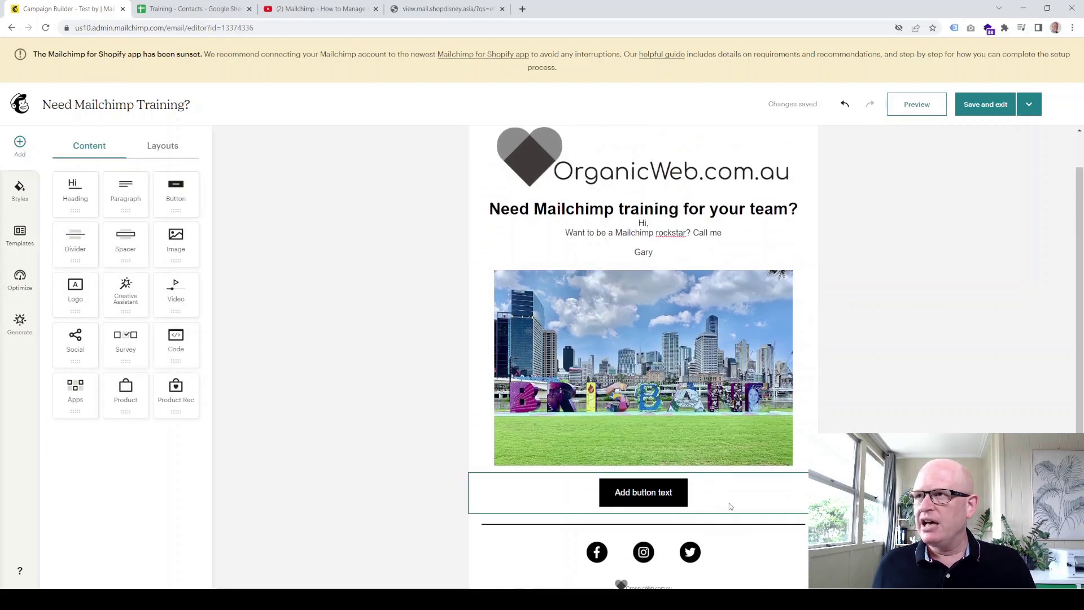
{"action": "left_click", "coordinate": [727, 494]}
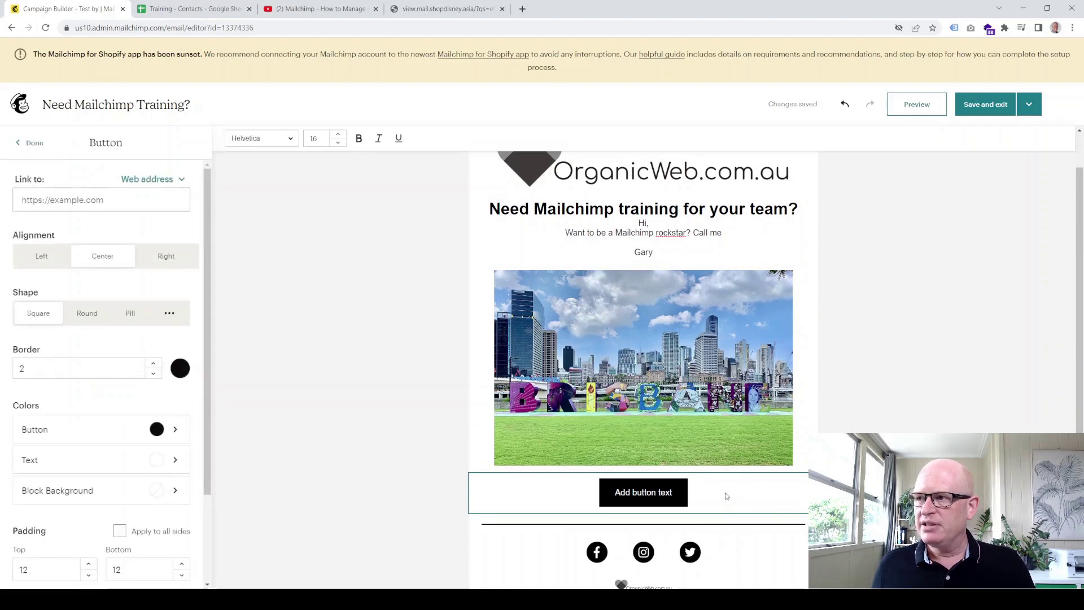
{"action": "left_click", "coordinate": [130, 205]}
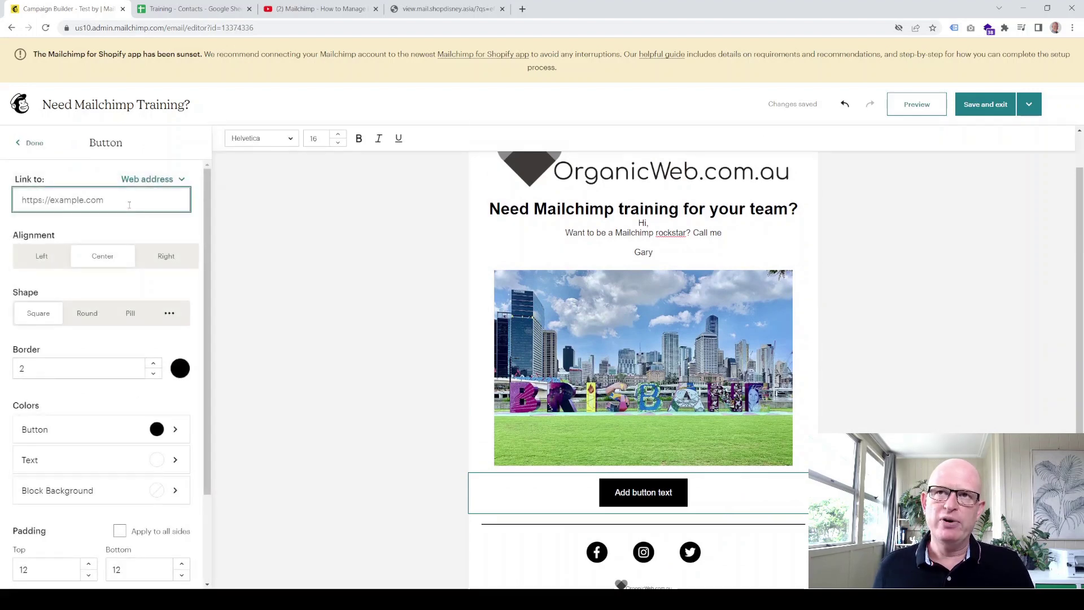
{"action": "type", "text": "htt"}
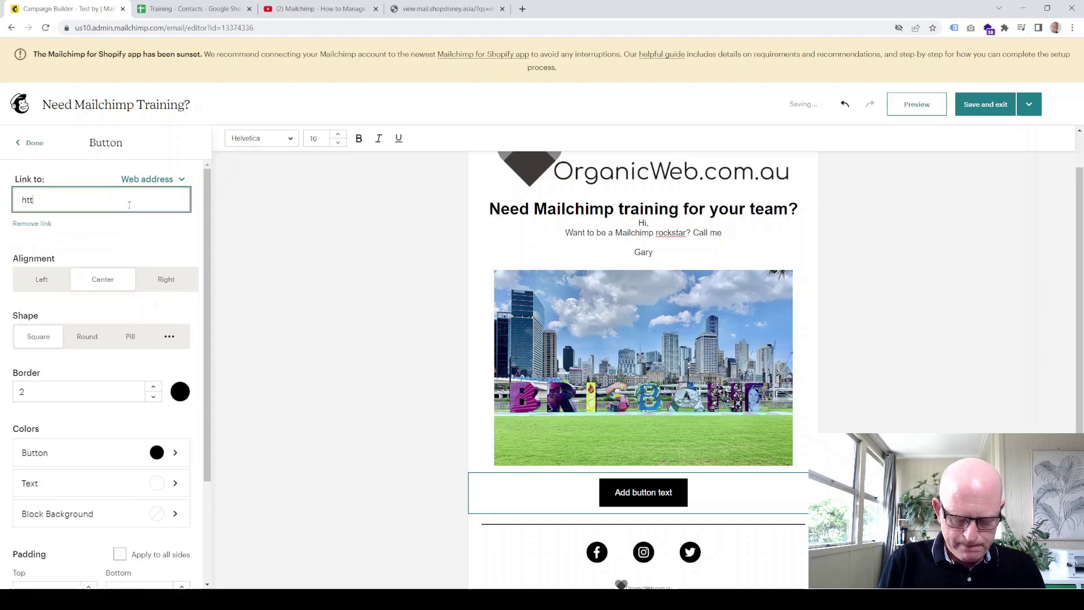
{"action": "type", "text": "ps://orga"}
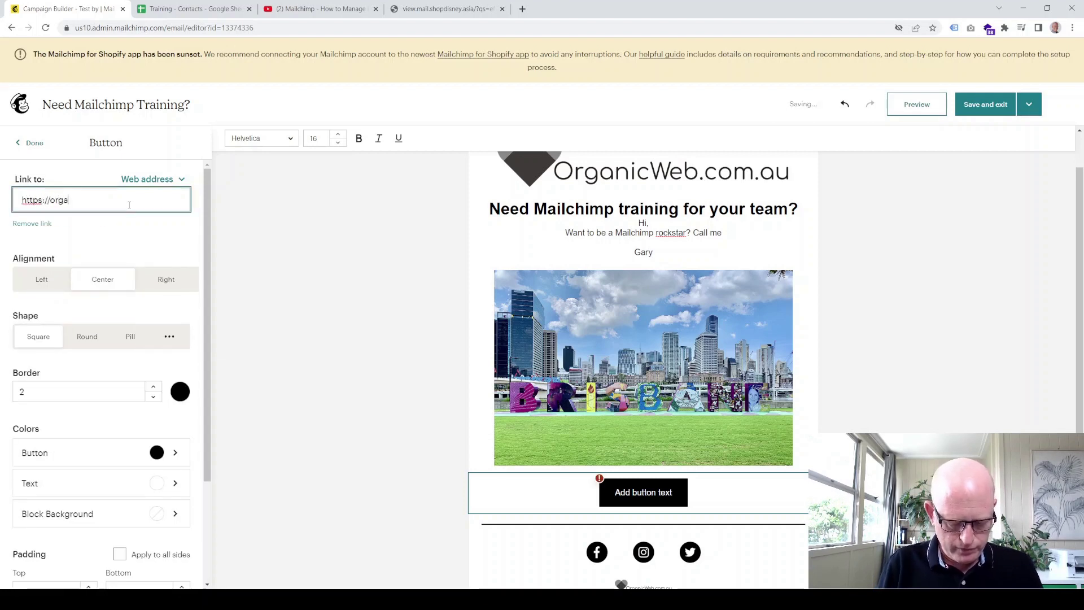
{"action": "type", "text": "nicweb.com.a"}
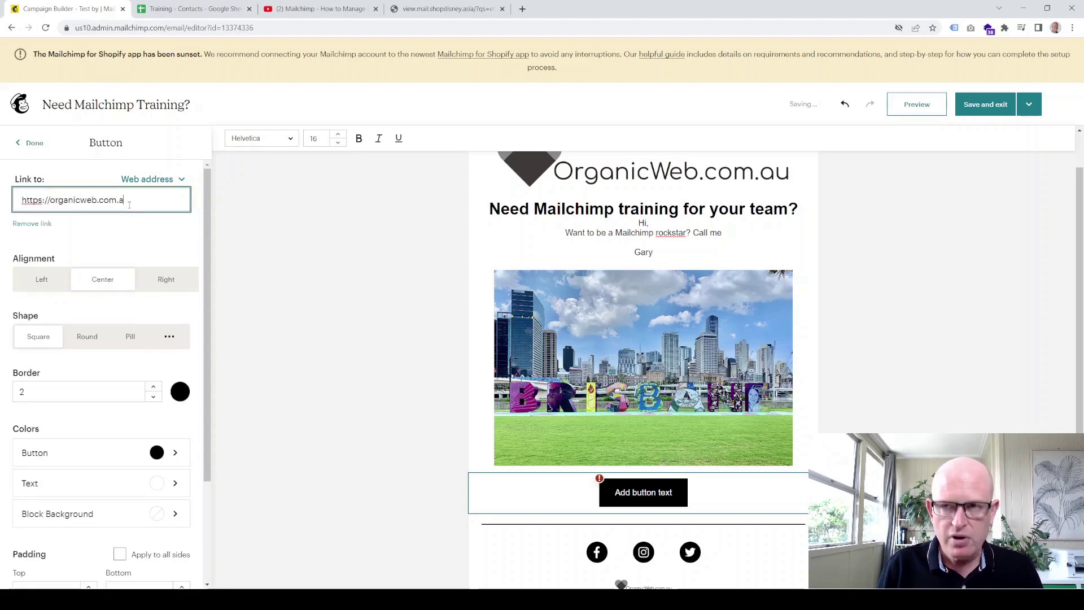
{"action": "type", "text": "u"}
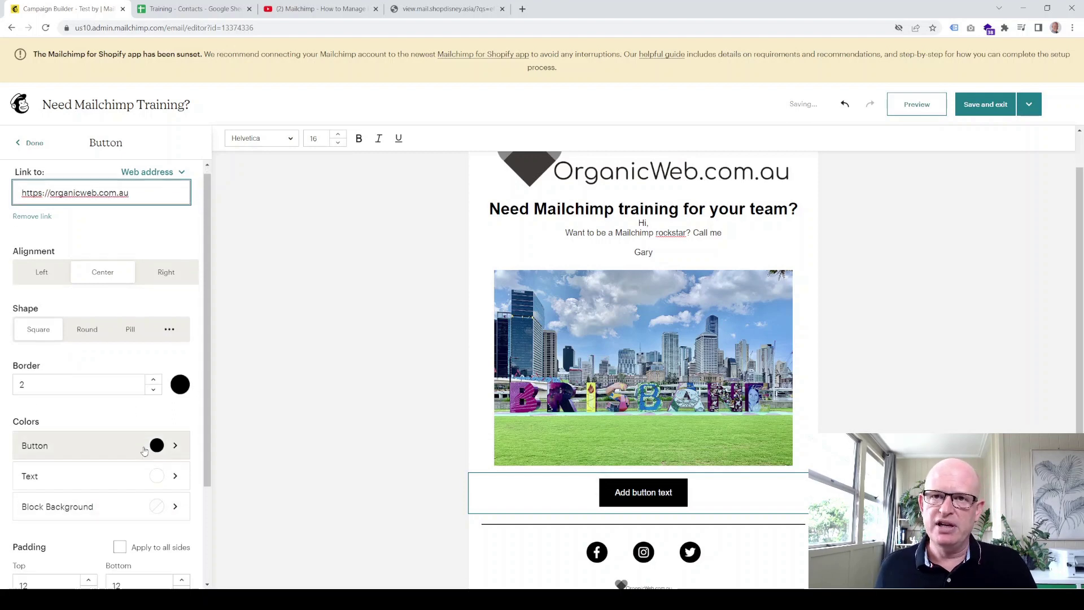
{"action": "scroll", "coordinate": [144, 450], "scroll_direction": "down", "scroll_amount": 1}
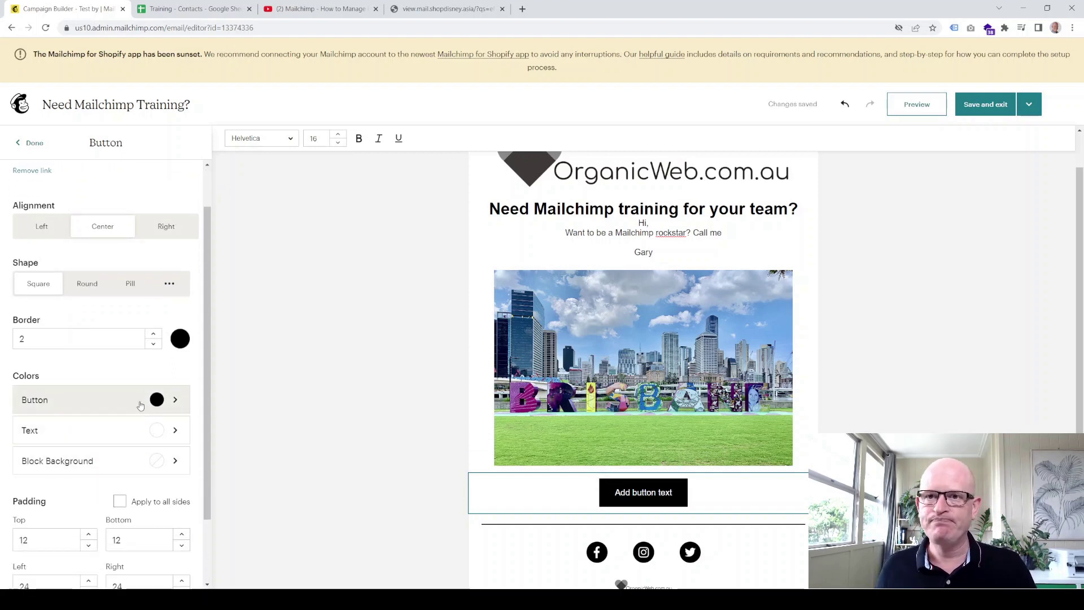
{"action": "scroll", "coordinate": [140, 404], "scroll_direction": "up", "scroll_amount": 1}
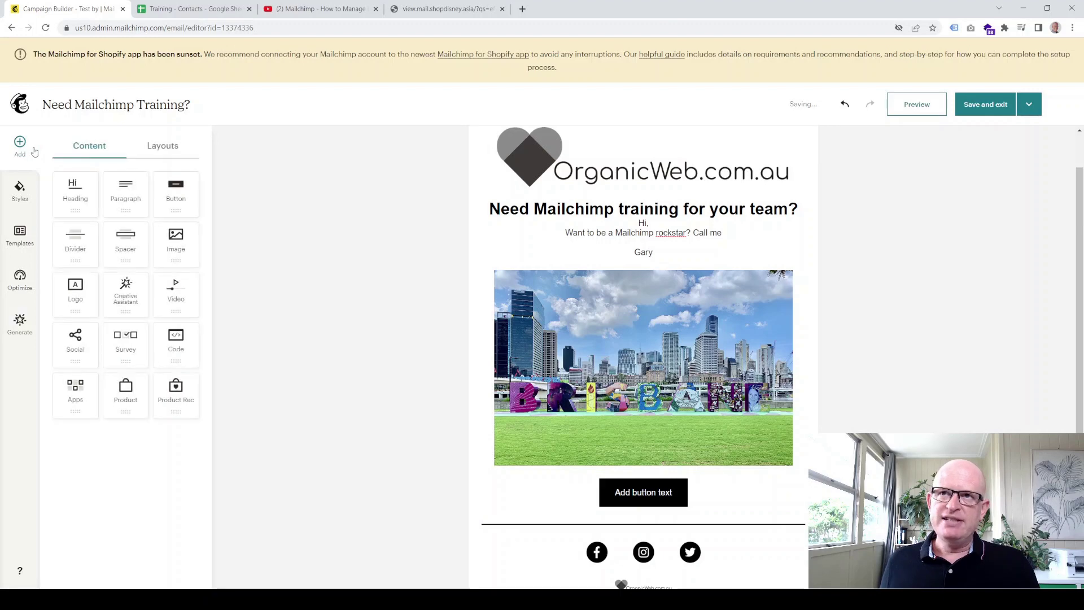
Step: Copy the web address of the YouTube video "Mailchimp - How to Manage Duplicate Contacts" and return to the Mailchimp editor
{"action": "left_click", "coordinate": [305, 9]}
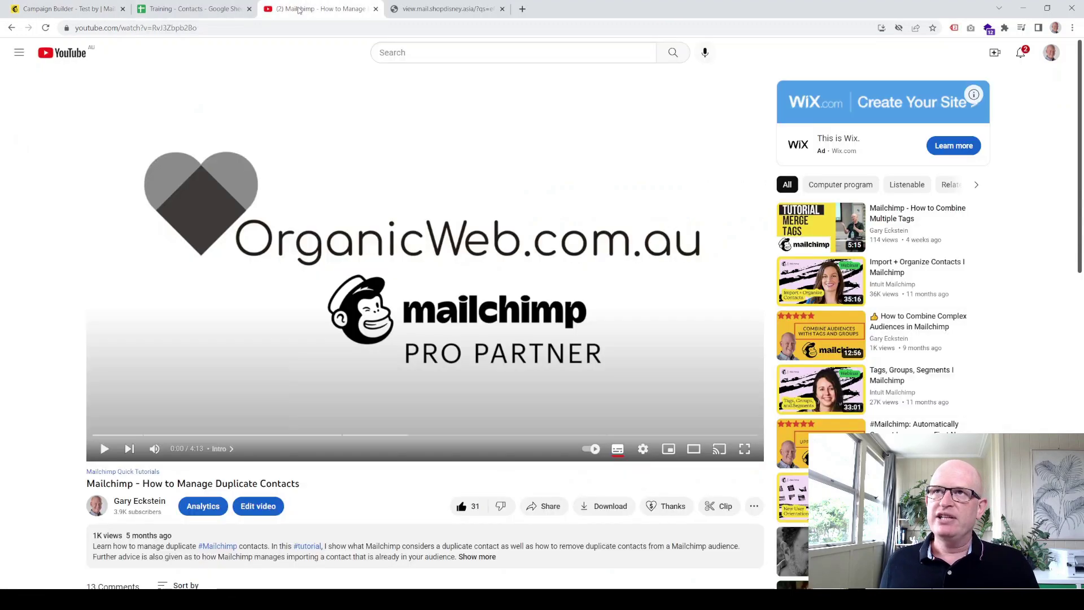
{"action": "left_click", "coordinate": [273, 31]}
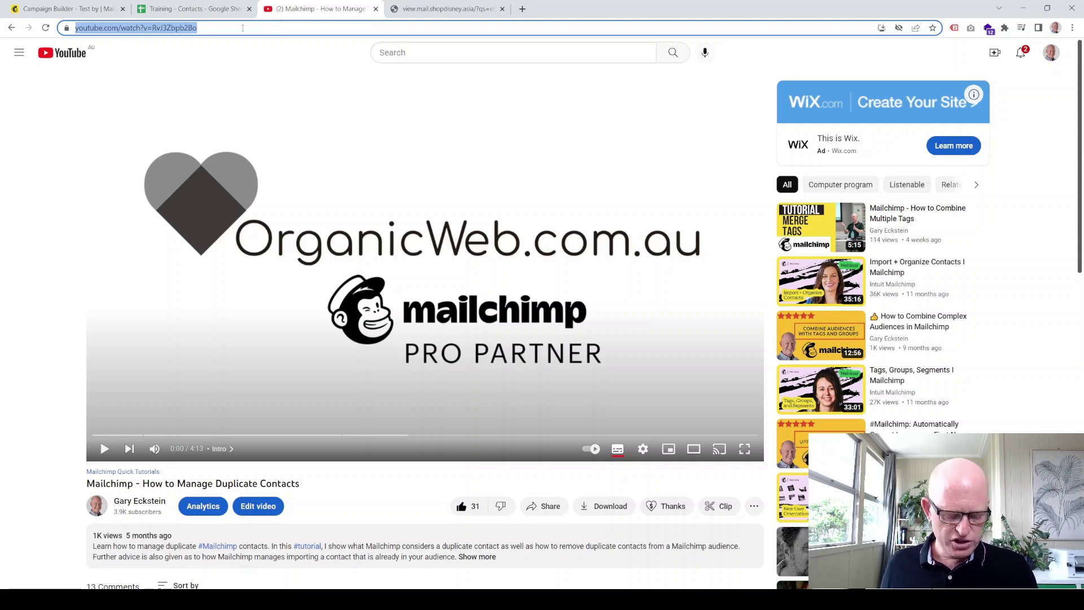
{"action": "left_click", "coordinate": [68, 11]}
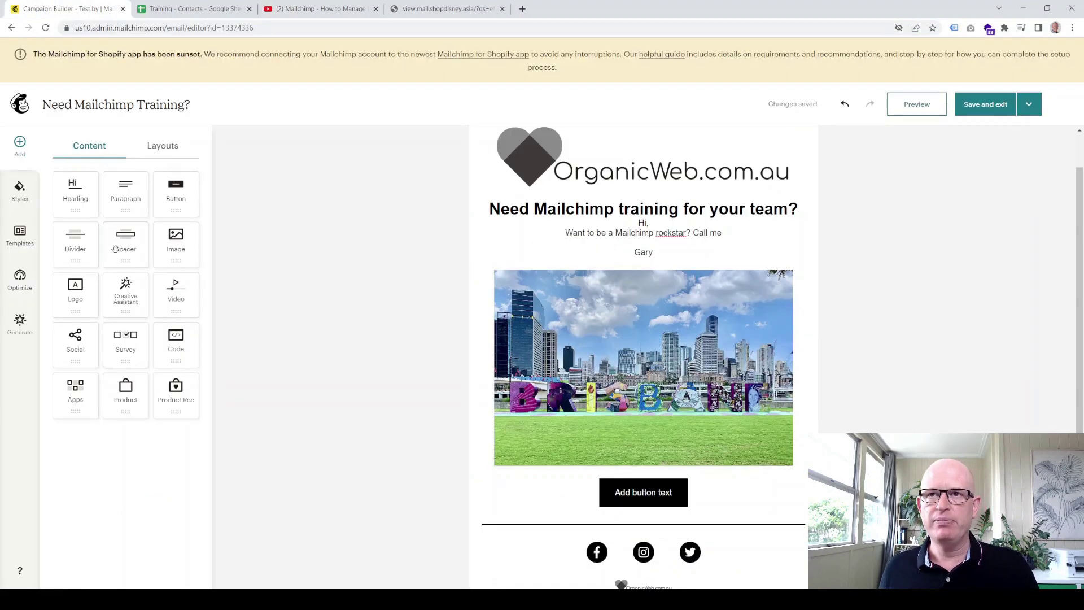
Step: Add a video block below the button, using the copied YouTube address as its source, and finish the video settings
{"action": "left_click_drag", "start_coordinate": [175, 292], "coordinate": [619, 506]}
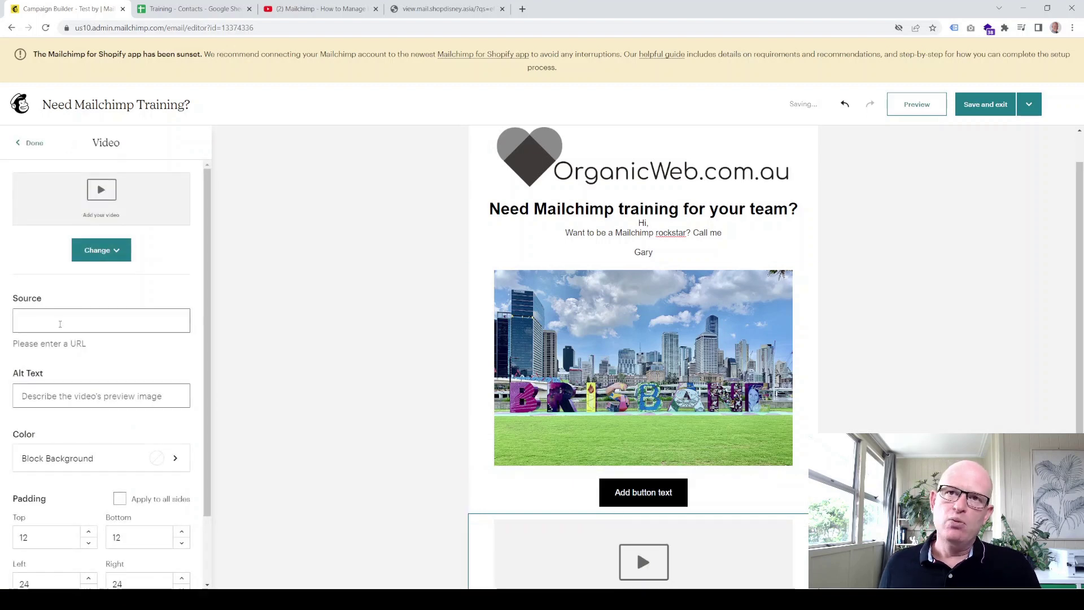
{"action": "left_click", "coordinate": [53, 320]}
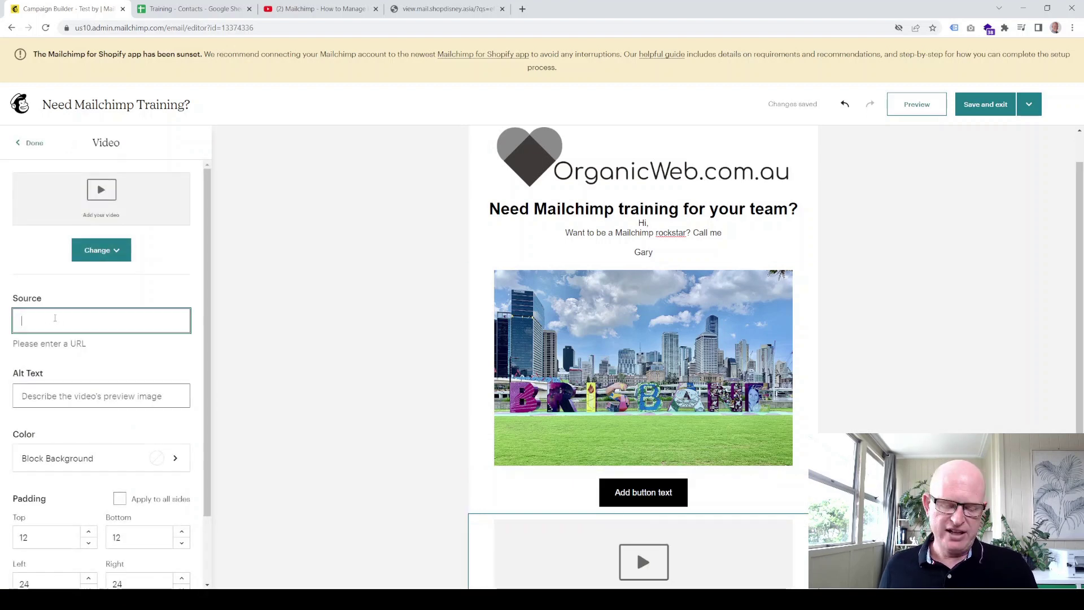
{"action": "key", "text": "ctrl+v"}
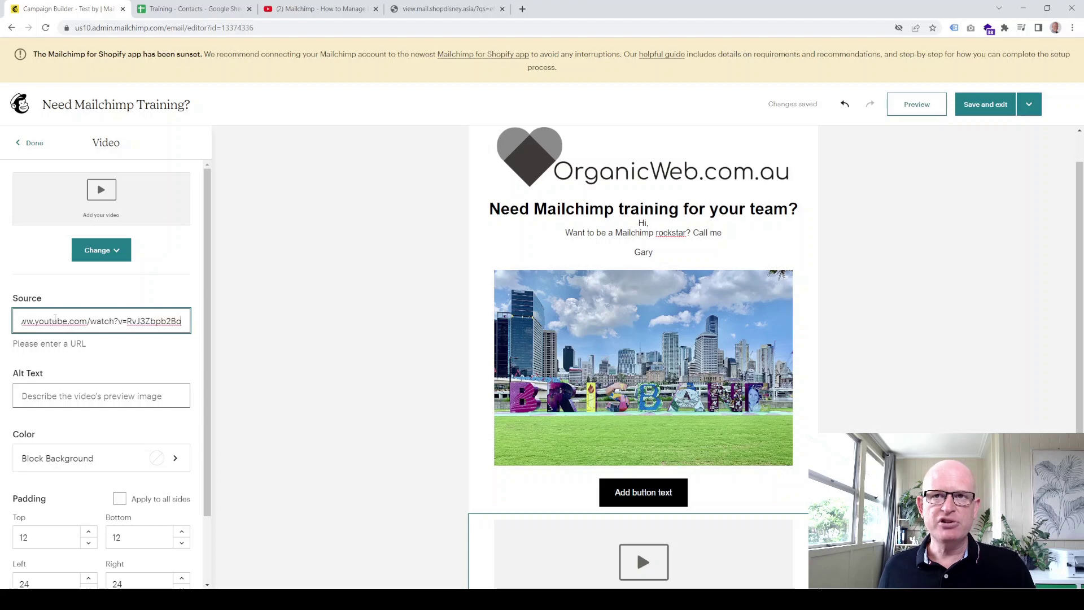
{"action": "left_click", "coordinate": [101, 372]}
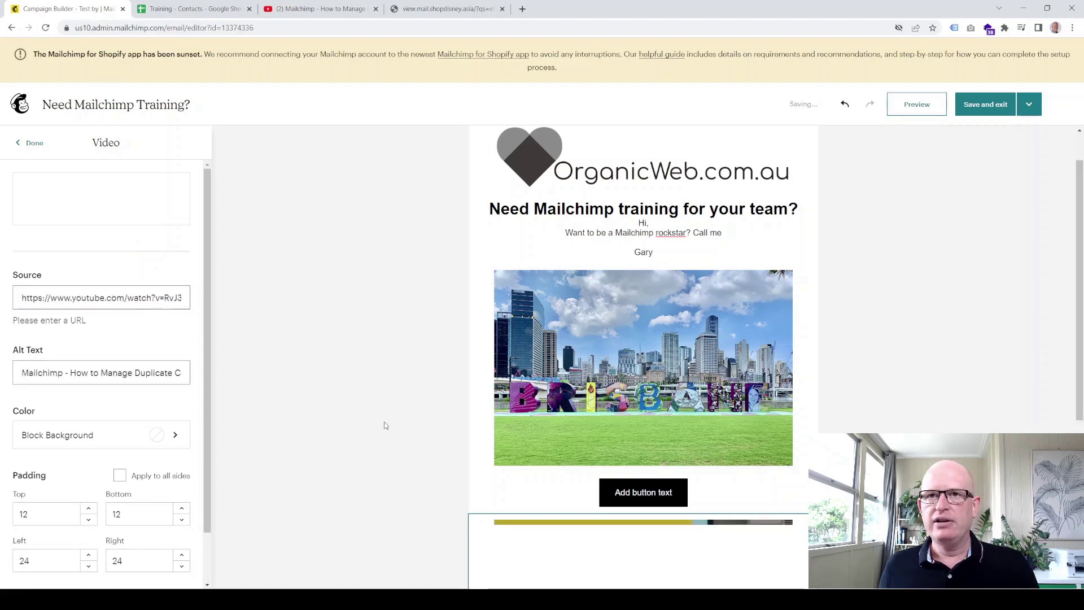
{"action": "scroll", "coordinate": [598, 473], "scroll_direction": "down", "scroll_amount": 2}
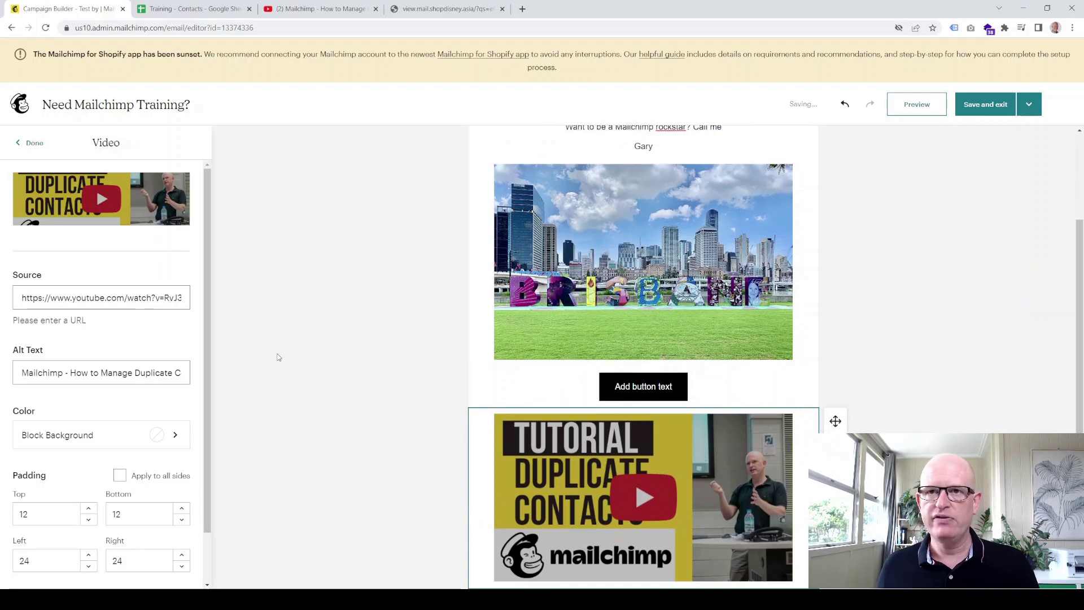
{"action": "scroll", "coordinate": [644, 459], "scroll_direction": "down", "scroll_amount": 3}
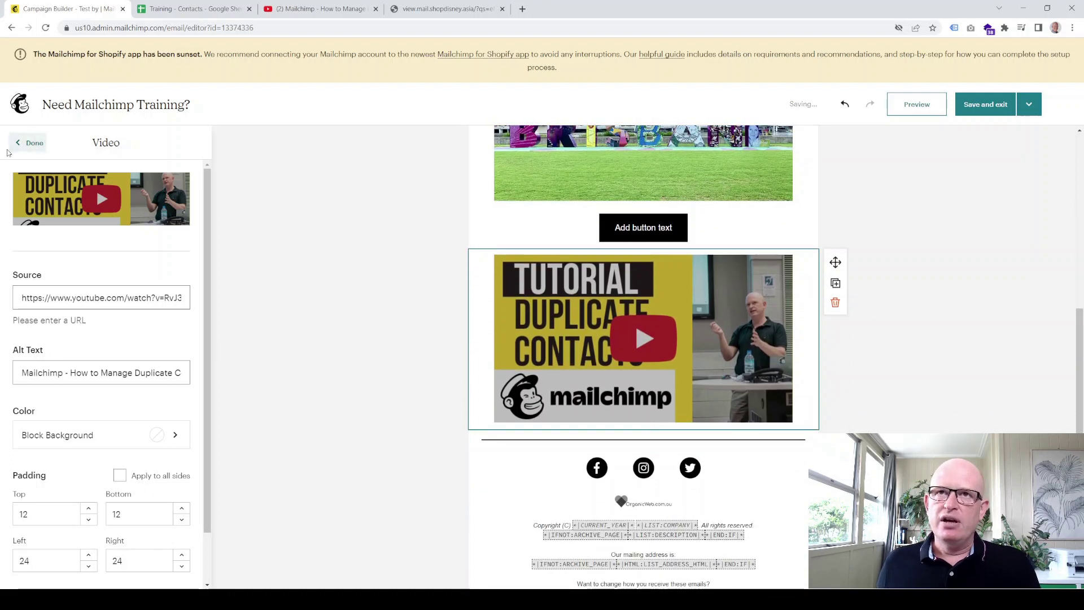
{"action": "left_click", "coordinate": [21, 146]}
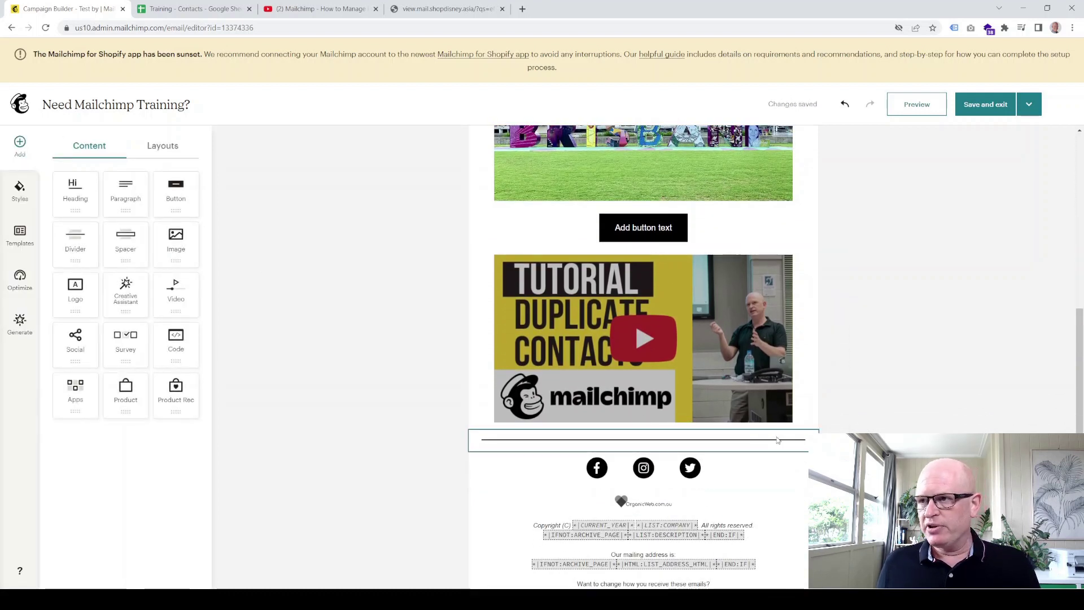
Step: Delete the social icons block with Facebook, Instagram and Twitter above the footer
{"action": "left_click", "coordinate": [755, 472]}
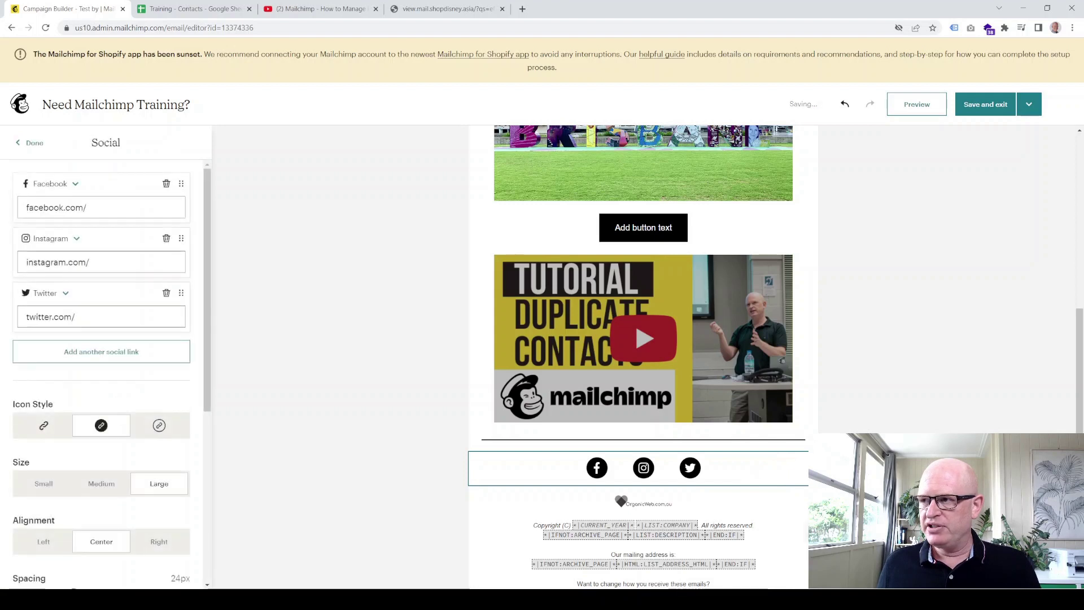
{"action": "key", "text": "Delete"}
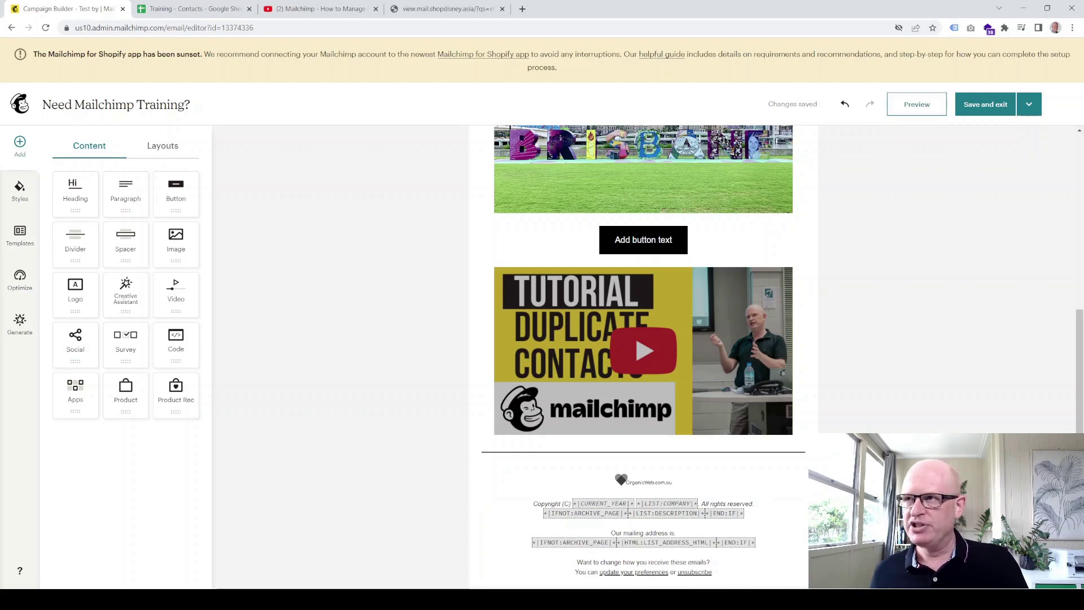
Step: Preview the whole email in the desktop, mobile and inbox views and close the preview
{"action": "scroll", "coordinate": [643, 355], "scroll_direction": "up", "scroll_amount": 5}
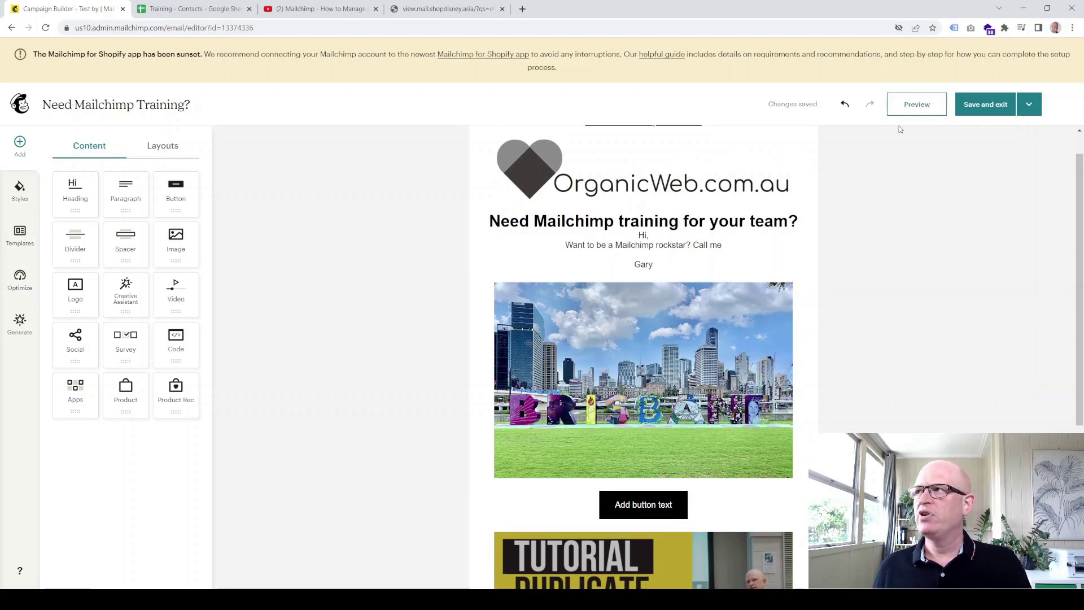
{"action": "left_click", "coordinate": [914, 104]}
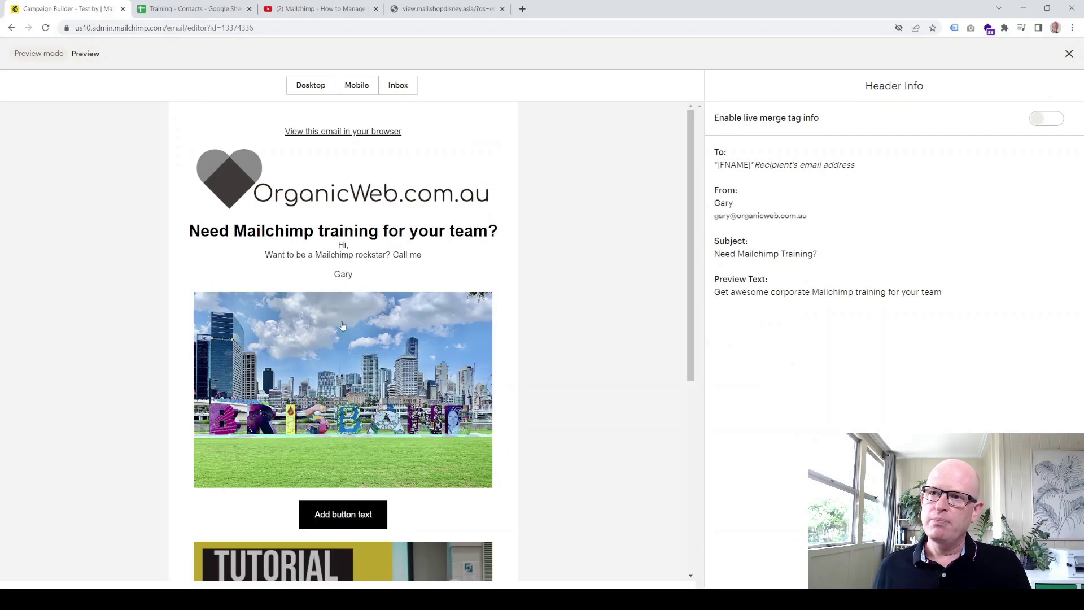
{"action": "scroll", "coordinate": [338, 418], "scroll_direction": "down", "scroll_amount": 6}
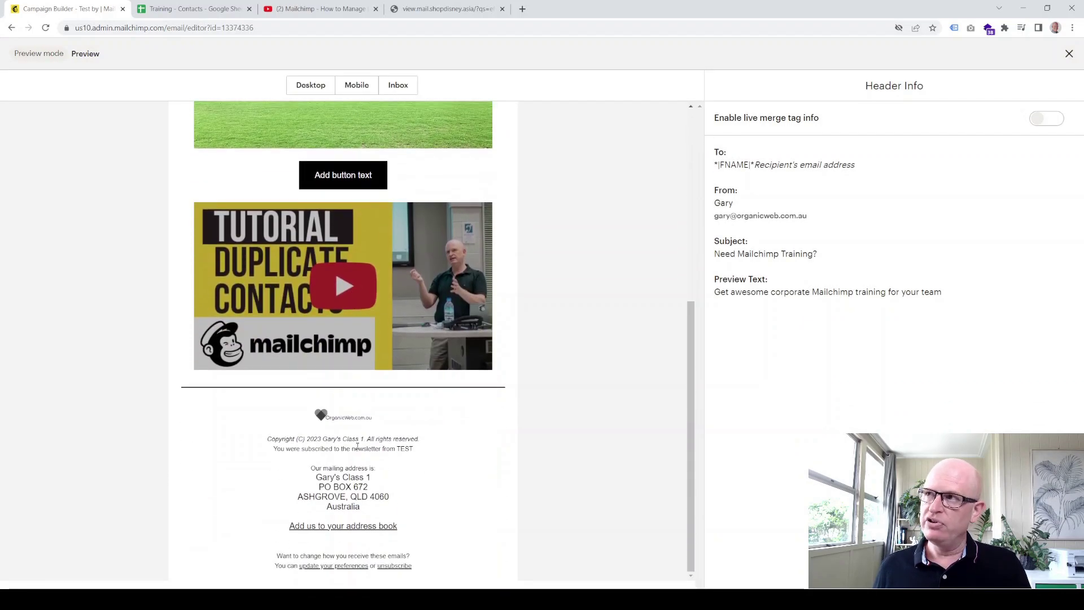
{"action": "scroll", "coordinate": [435, 448], "scroll_direction": "up", "scroll_amount": 6}
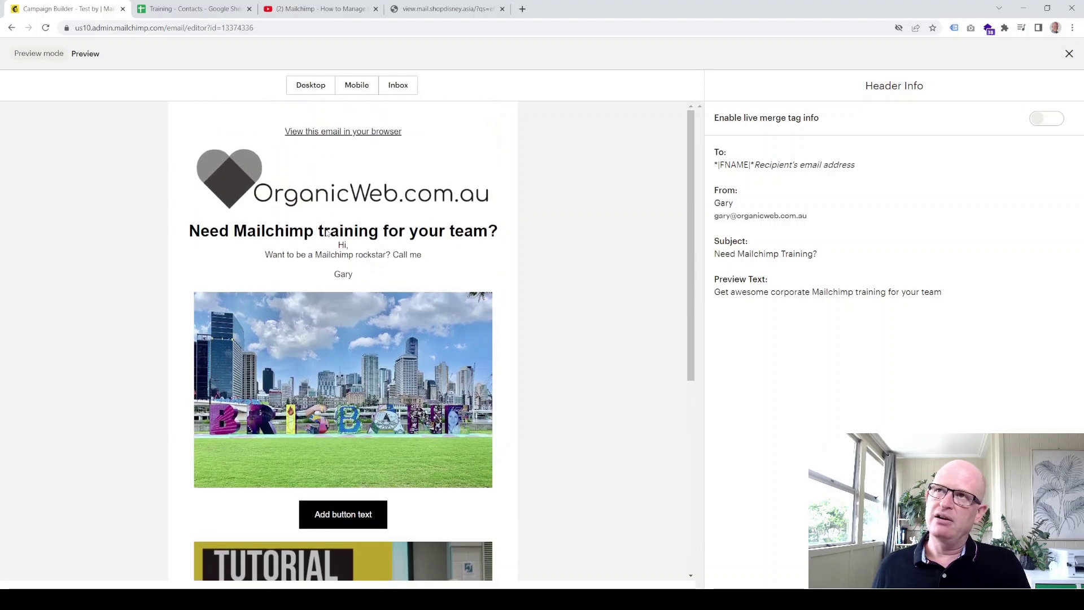
{"action": "left_click", "coordinate": [354, 88]}
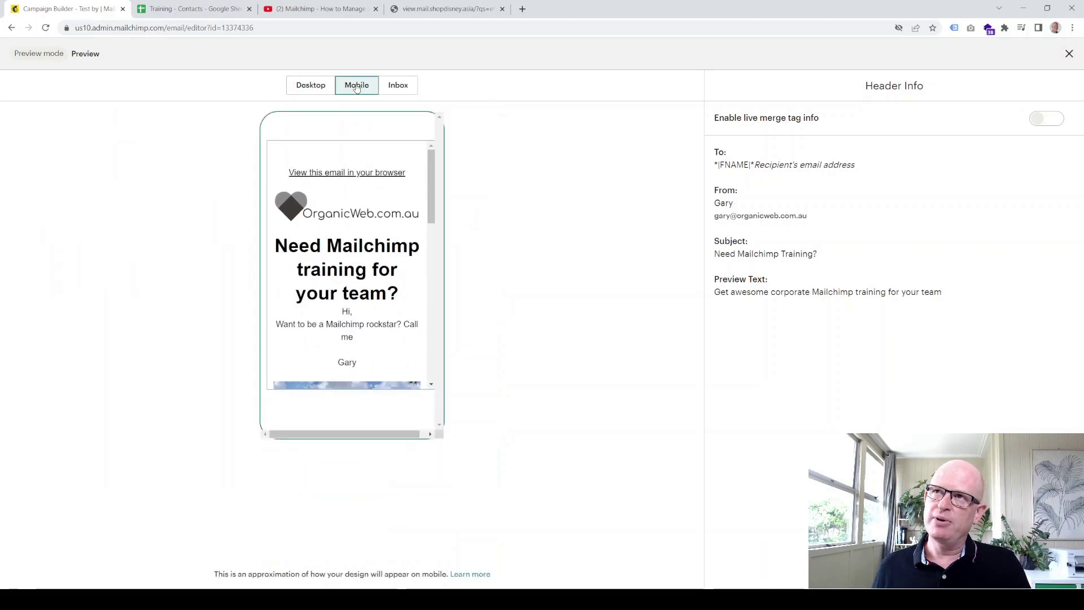
{"action": "left_click", "coordinate": [395, 87]}
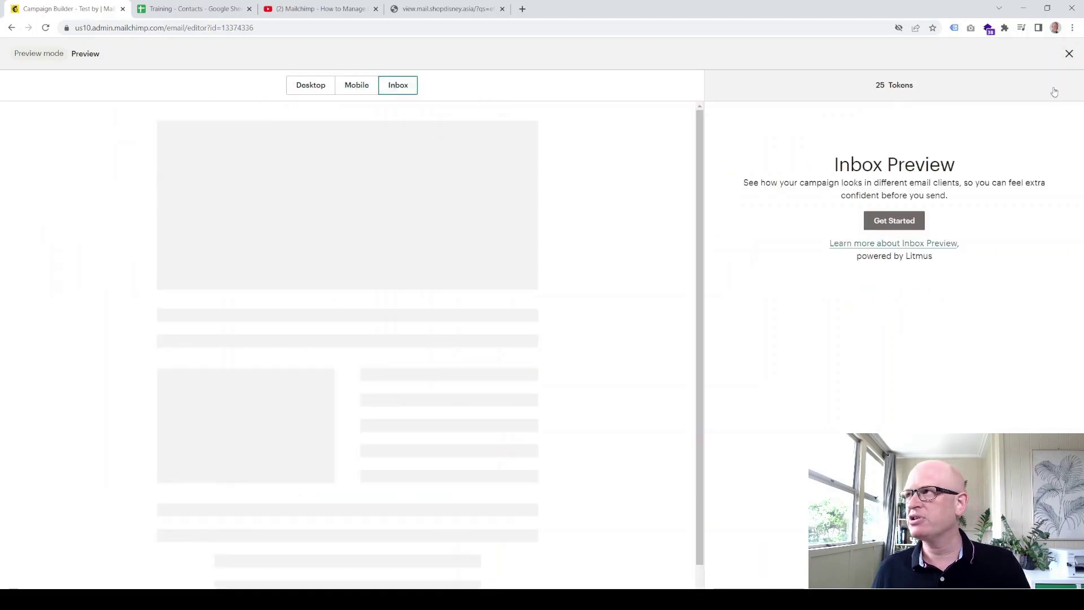
{"action": "left_click", "coordinate": [1068, 53]}
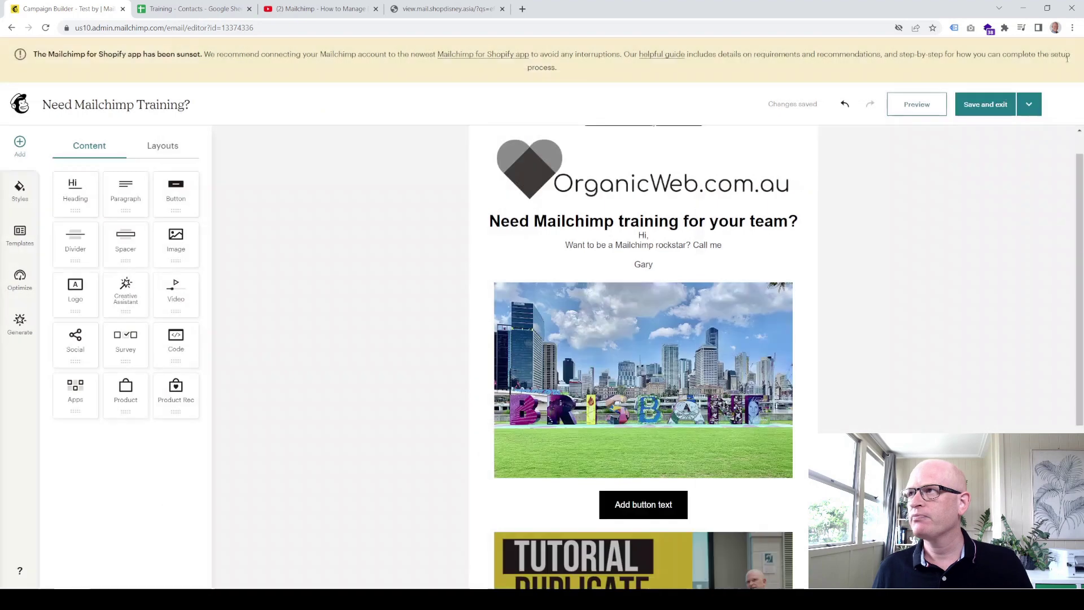
Step: Save and exit the email design and check the content requirements on the campaign checklist
{"action": "left_click", "coordinate": [985, 104]}
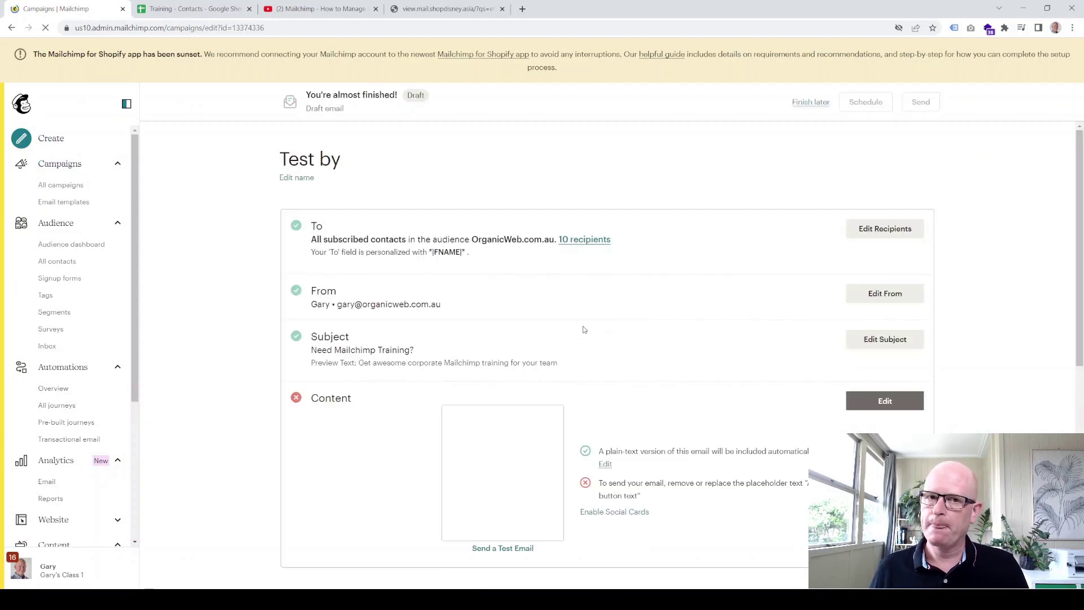
{"action": "scroll", "coordinate": [585, 330], "scroll_direction": "down", "scroll_amount": 2}
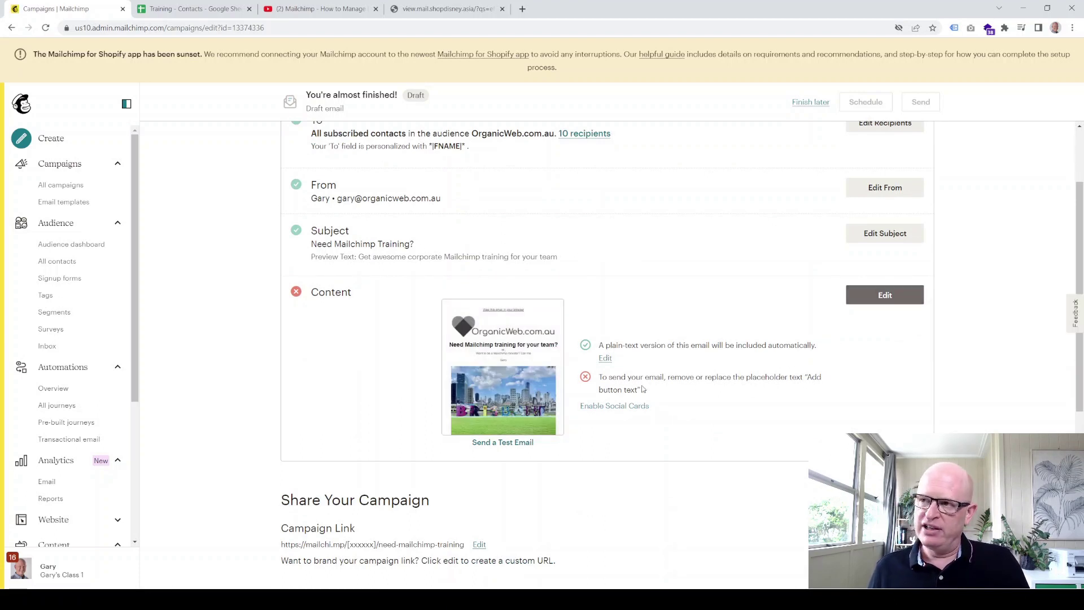
Step: Reopen the email design, replace the button's placeholder text with "Call me", and save and exit
{"action": "left_click", "coordinate": [912, 295]}
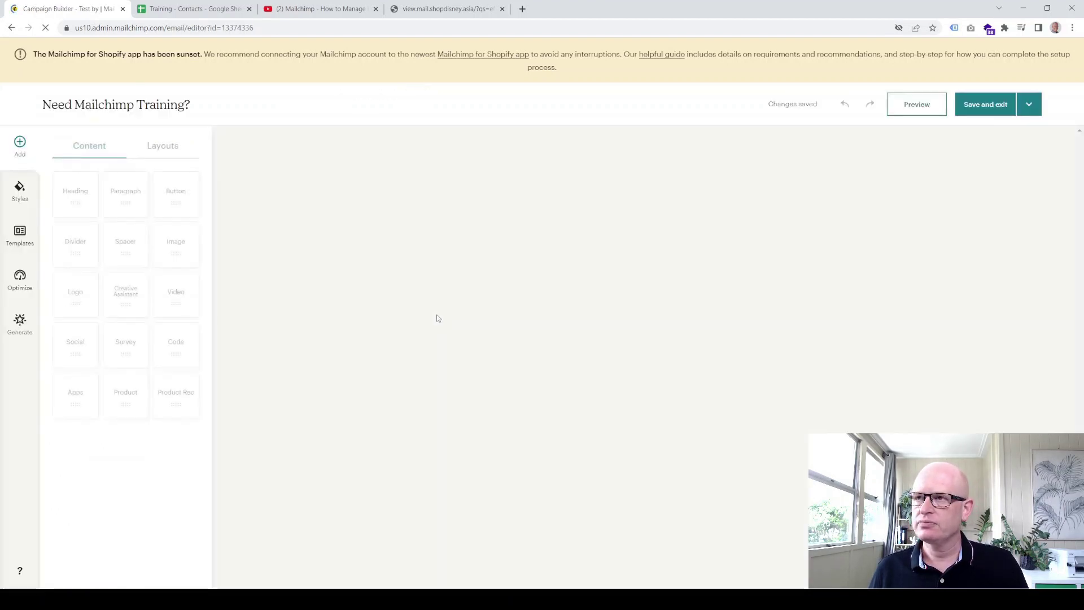
{"action": "scroll", "coordinate": [713, 326], "scroll_direction": "down", "scroll_amount": 3}
{"action": "left_click", "coordinate": [713, 327]}
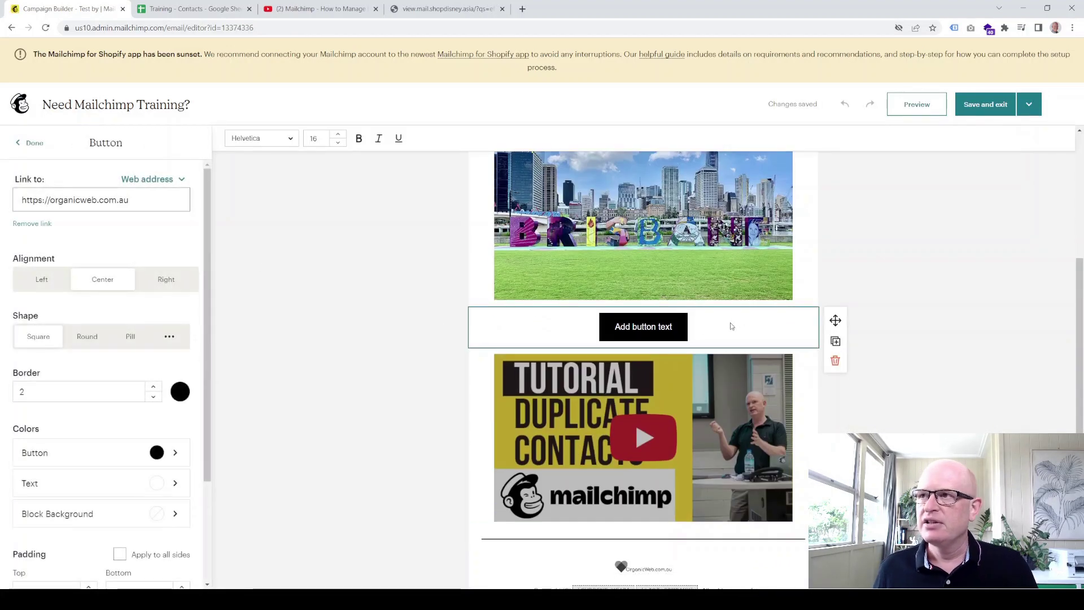
{"action": "left_click", "coordinate": [673, 327]}
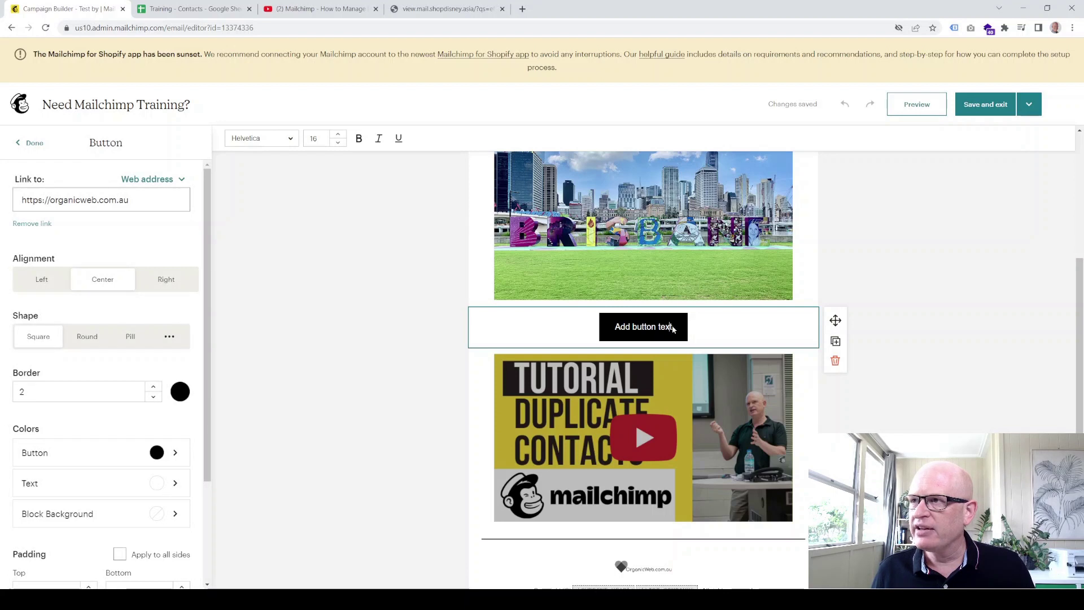
{"action": "key", "text": "BackSpace"}
{"action": "key", "text": "BackSpace"}
{"action": "key", "text": "BackSpace"}
{"action": "key", "text": "BackSpace"}
{"action": "key", "text": "BackSpace"}
{"action": "key", "text": "BackSpace"}
{"action": "key", "text": "BackSpace"}
{"action": "key", "text": "BackSpace"}
{"action": "key", "text": "BackSpace"}
{"action": "key", "text": "BackSpace"}
{"action": "key", "text": "BackSpace"}
{"action": "key", "text": "BackSpace"}
{"action": "key", "text": "BackSpace"}
{"action": "key", "text": "BackSpace"}
{"action": "key", "text": "BackSpace"}
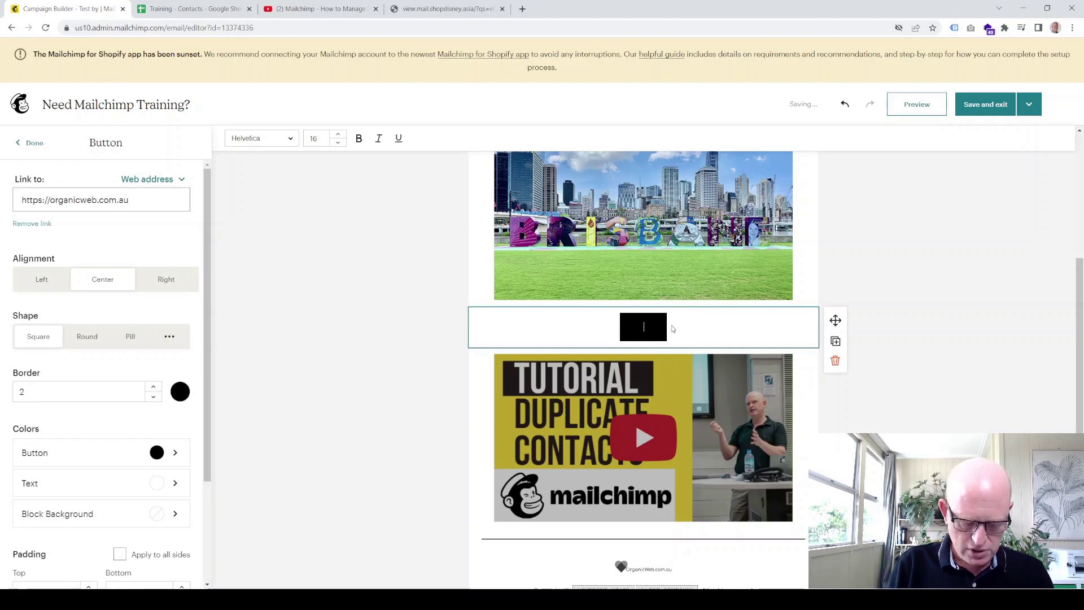
{"action": "type", "text": "Call me"}
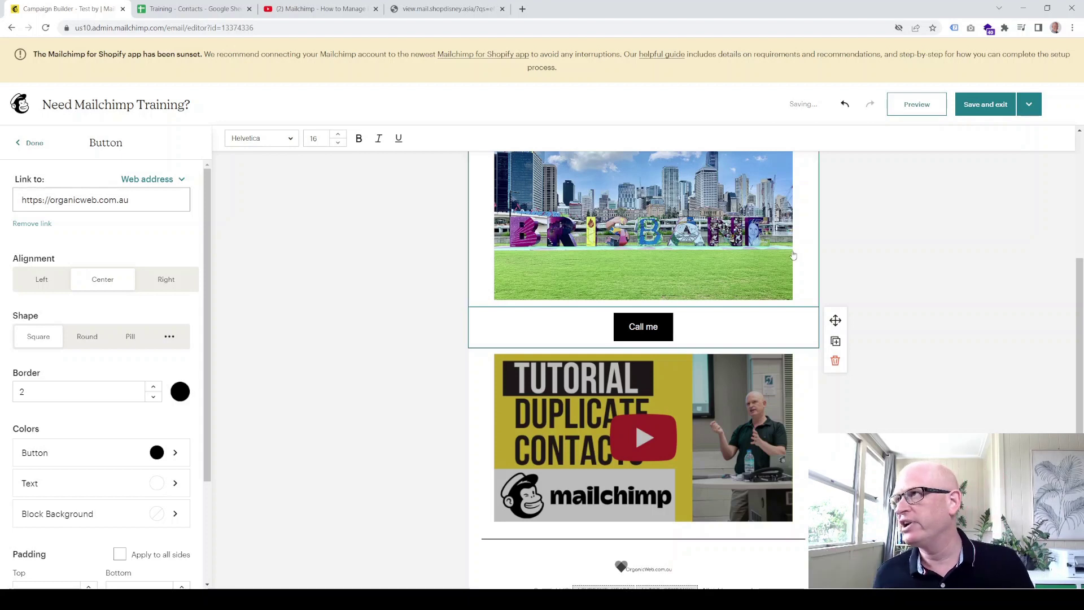
{"action": "left_click", "coordinate": [986, 105]}
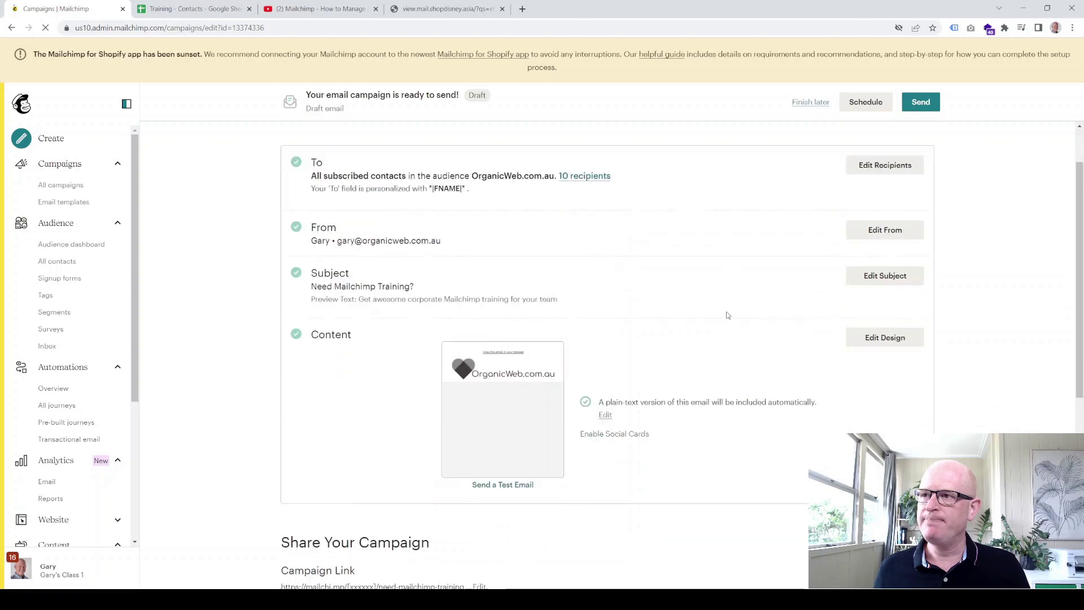
Step: Review the campaign's sharing, social post and tracking options, and send it immediately to the OrganicWeb.com.au audience
{"action": "scroll", "coordinate": [727, 315], "scroll_direction": "down", "scroll_amount": 4}
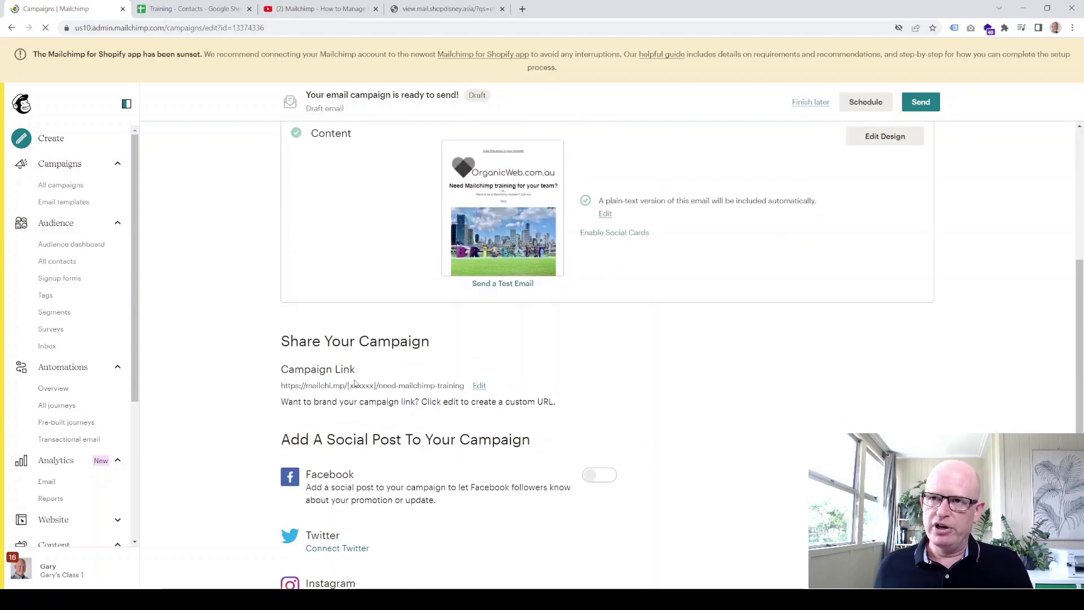
{"action": "scroll", "coordinate": [348, 381], "scroll_direction": "down", "scroll_amount": 4}
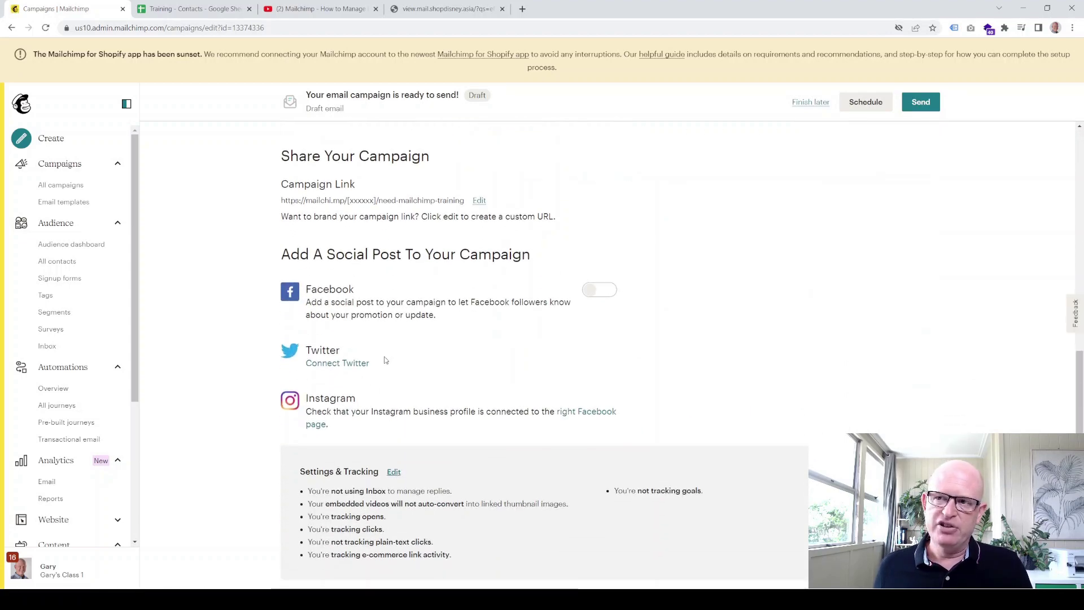
{"action": "scroll", "coordinate": [493, 444], "scroll_direction": "up", "scroll_amount": 3}
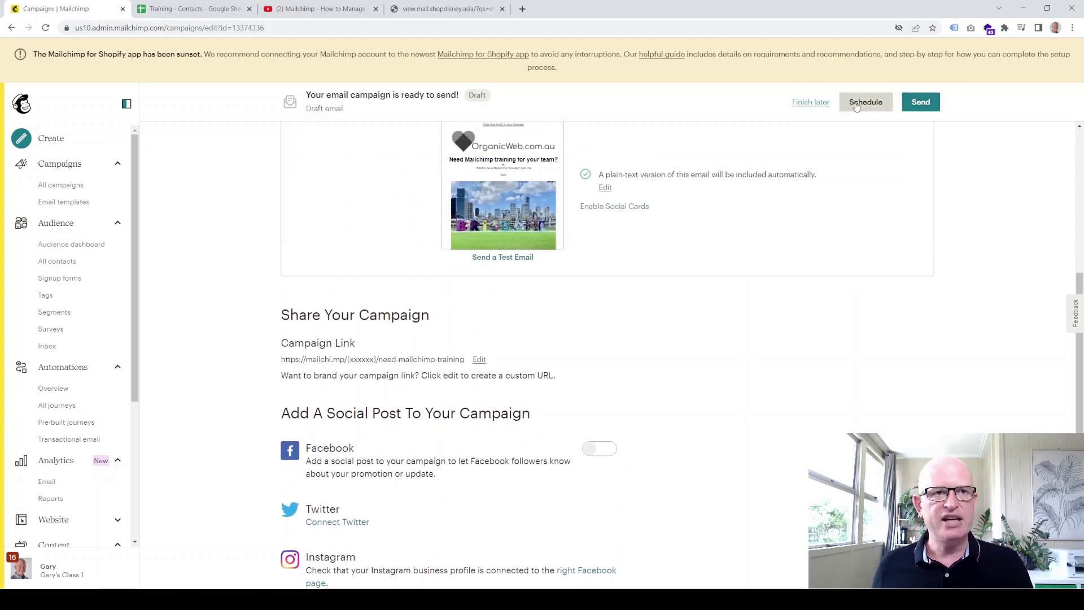
{"action": "left_click", "coordinate": [921, 103]}
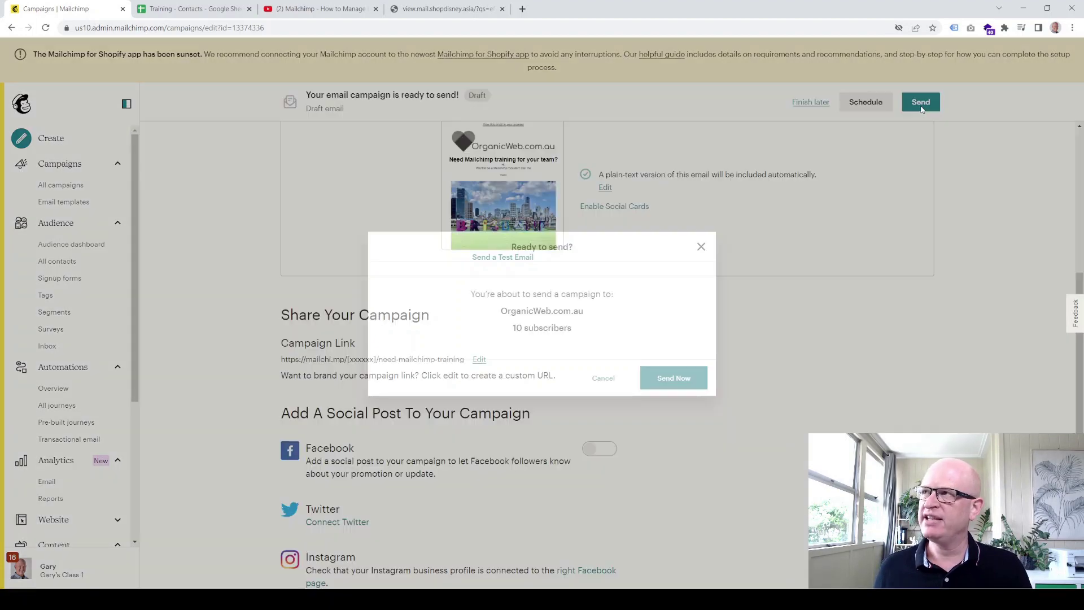
{"action": "left_click", "coordinate": [666, 378]}
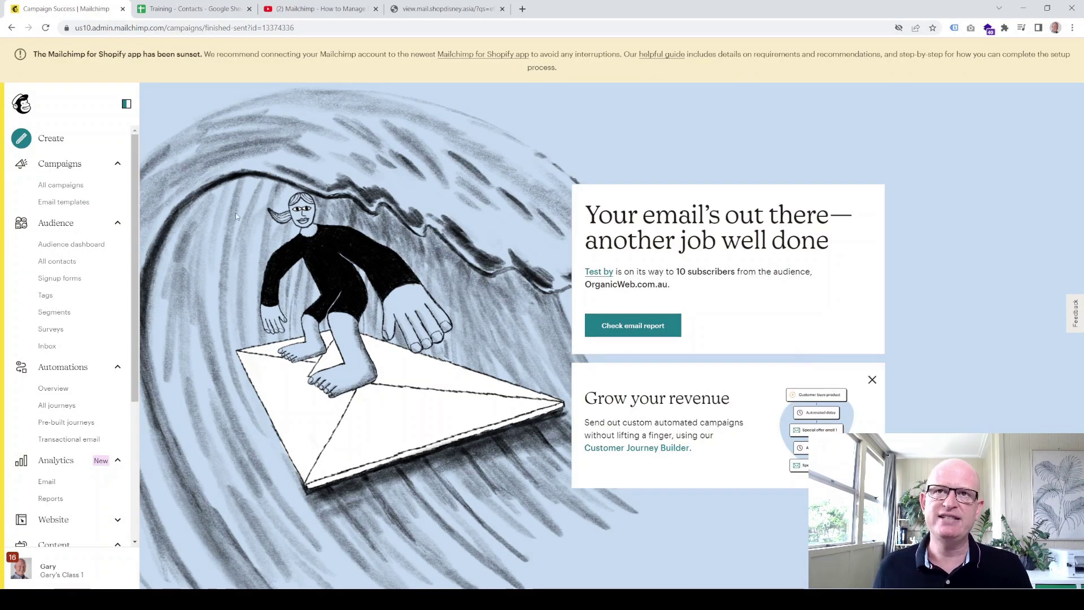
Step: List all campaigns, look at the additional actions for the sent campaign "Test by", and open its report
{"action": "left_click", "coordinate": [61, 186]}
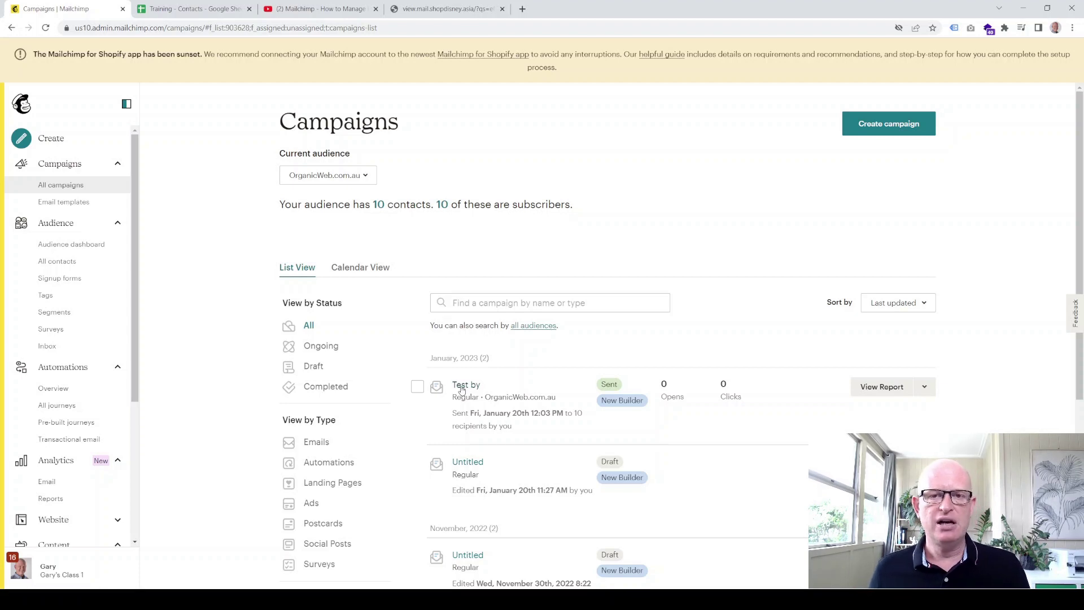
{"action": "left_click", "coordinate": [925, 388]}
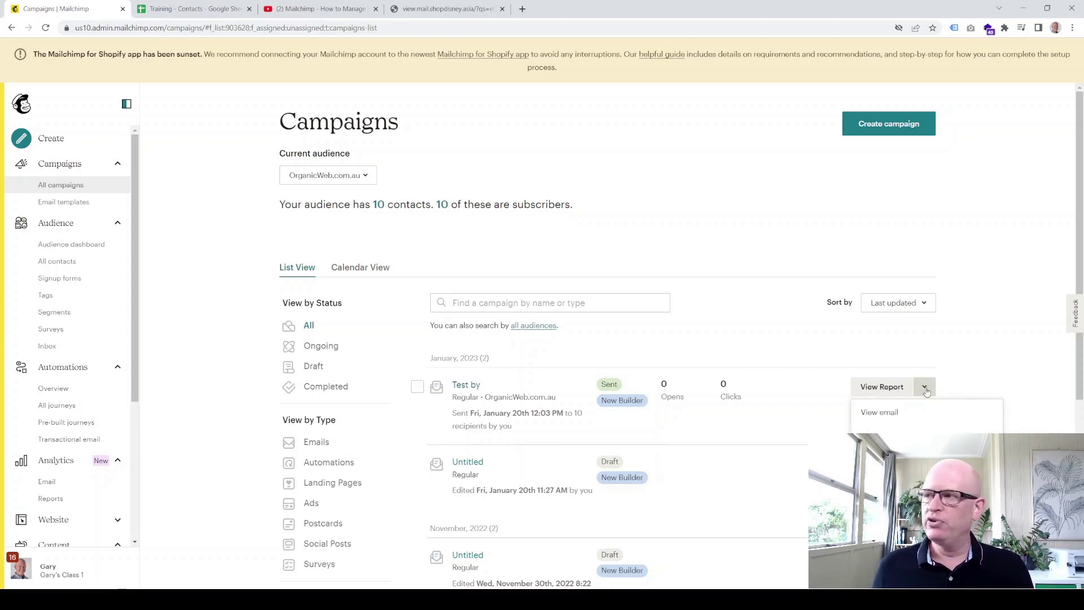
{"action": "left_click_drag", "start_coordinate": [946, 511], "coordinate": [645, 511]}
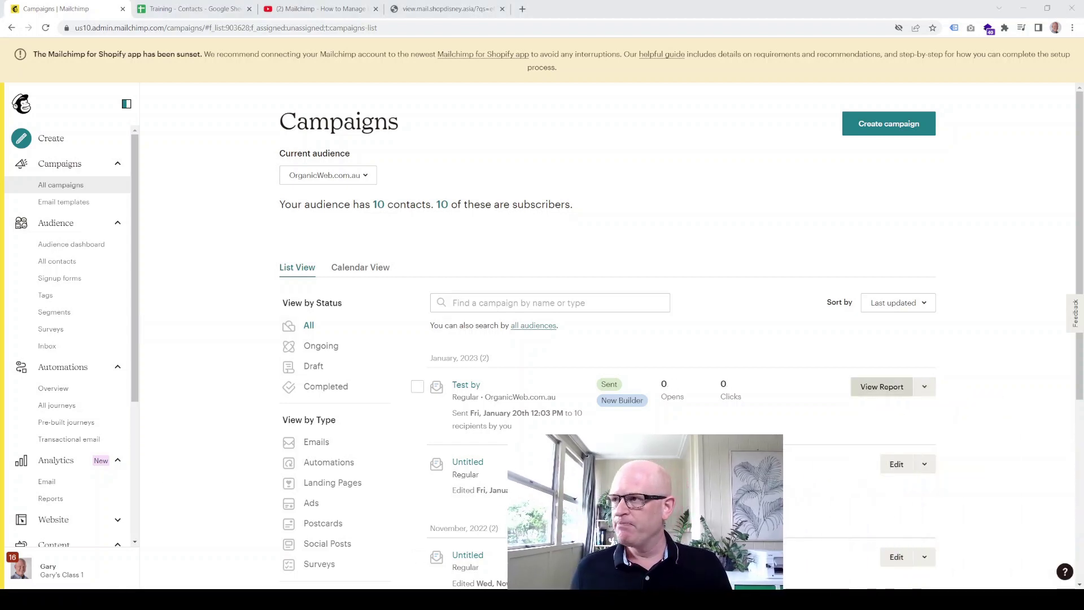
{"action": "left_click", "coordinate": [925, 387]}
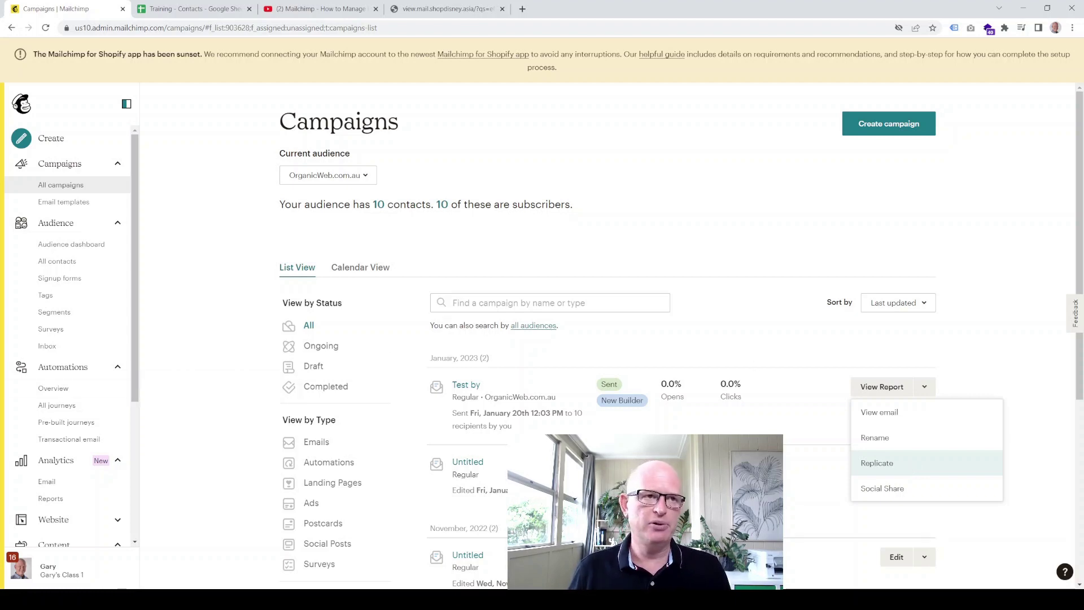
{"action": "left_click", "coordinate": [909, 465]}
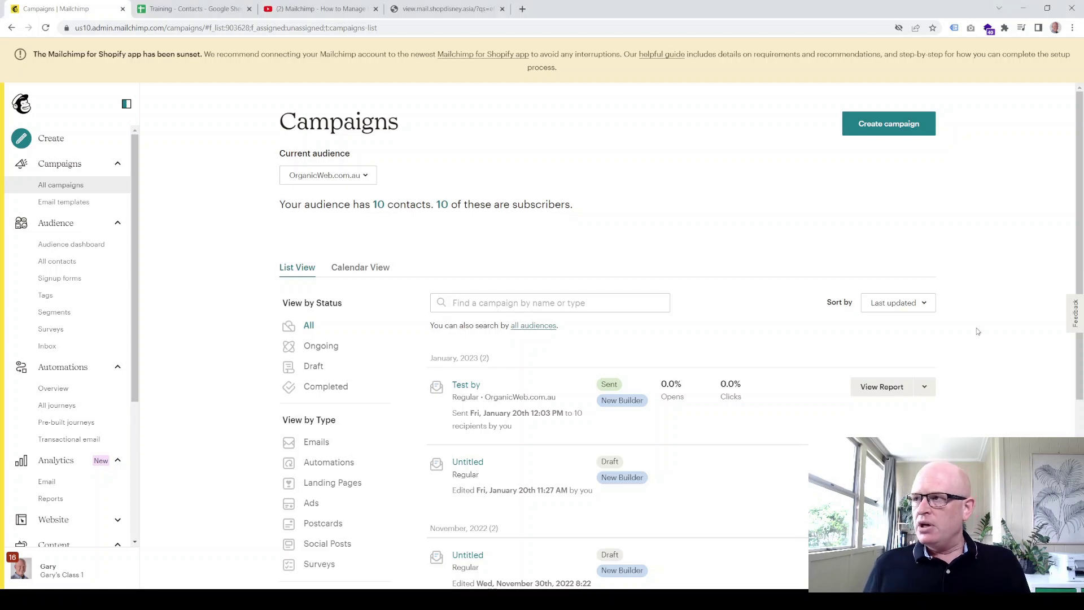
{"action": "left_click", "coordinate": [881, 391]}
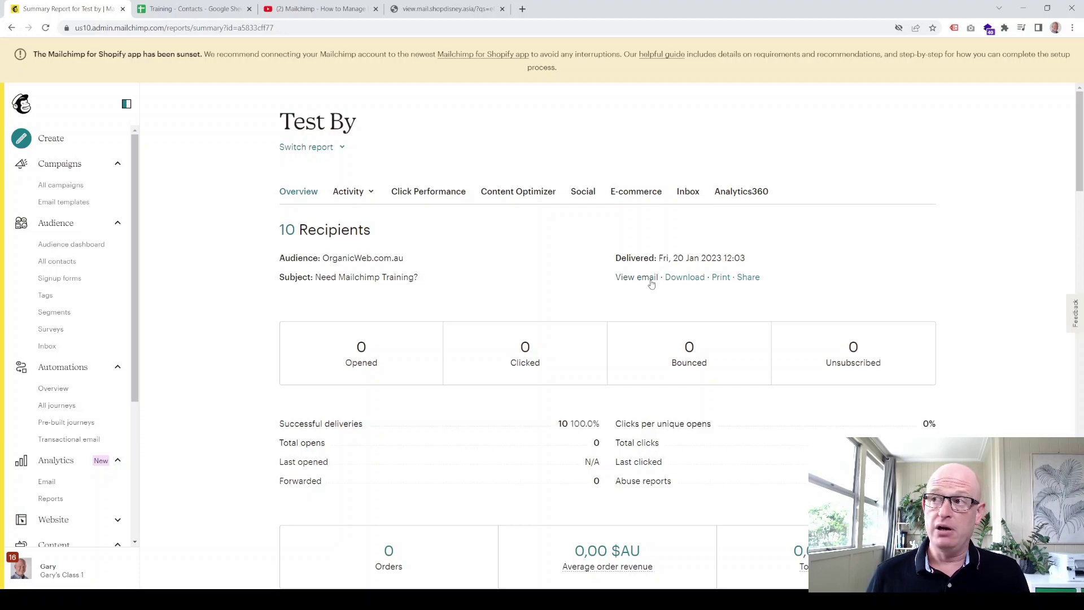
Step: Return to the list of all campaigns, filter it to the "Mailchimp example" audience, and open the report for "ONE (Copy 01)"
{"action": "scroll", "coordinate": [487, 288], "scroll_direction": "up", "scroll_amount": 2}
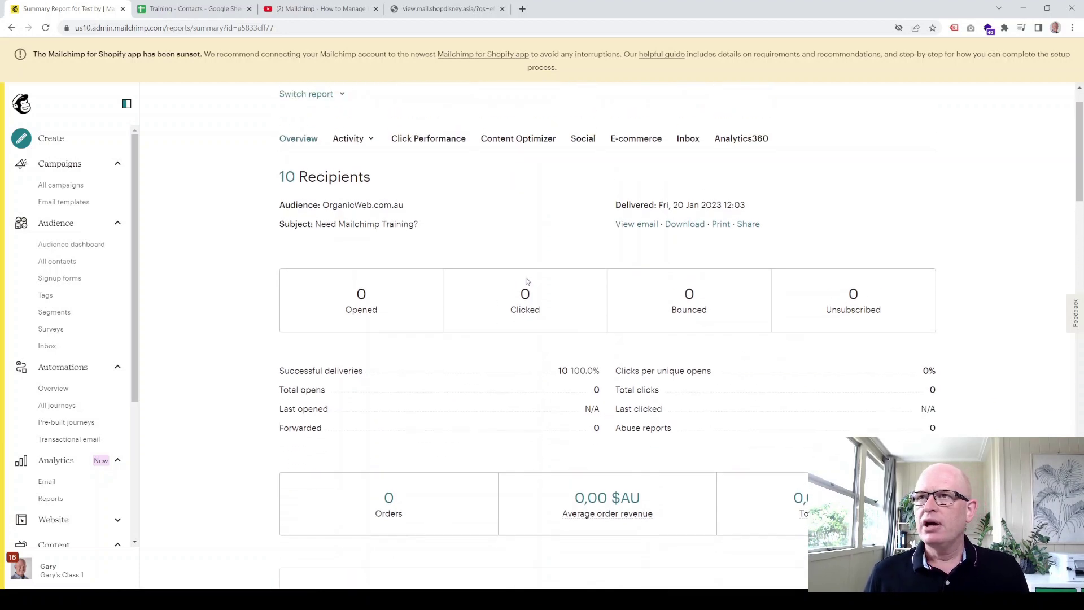
{"action": "left_click", "coordinate": [75, 187]}
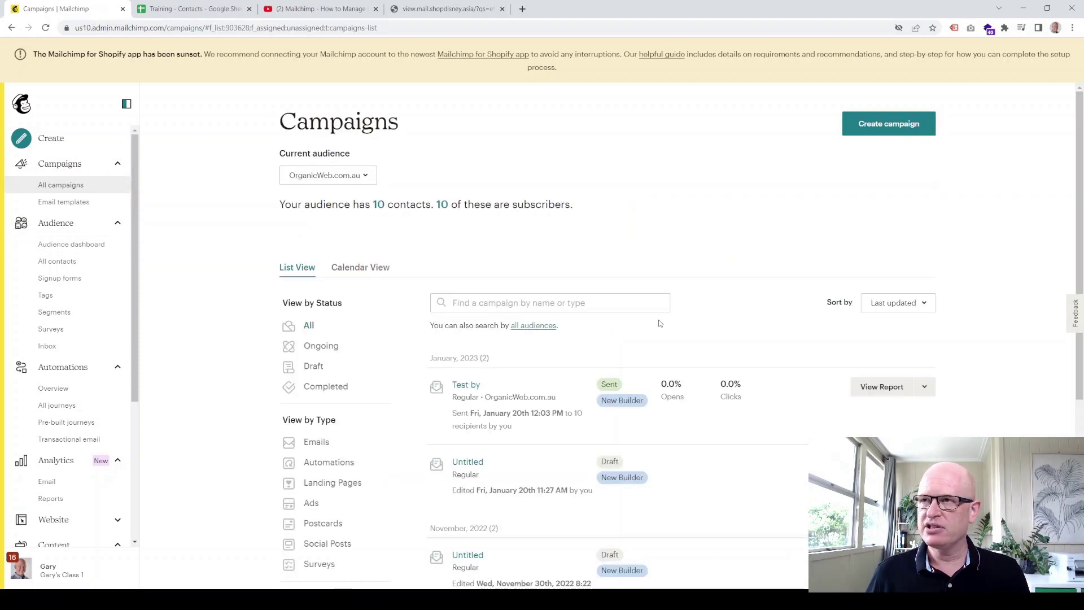
{"action": "scroll", "coordinate": [654, 322], "scroll_direction": "down", "scroll_amount": 2}
{"action": "scroll", "coordinate": [573, 437], "scroll_direction": "down", "scroll_amount": 1}
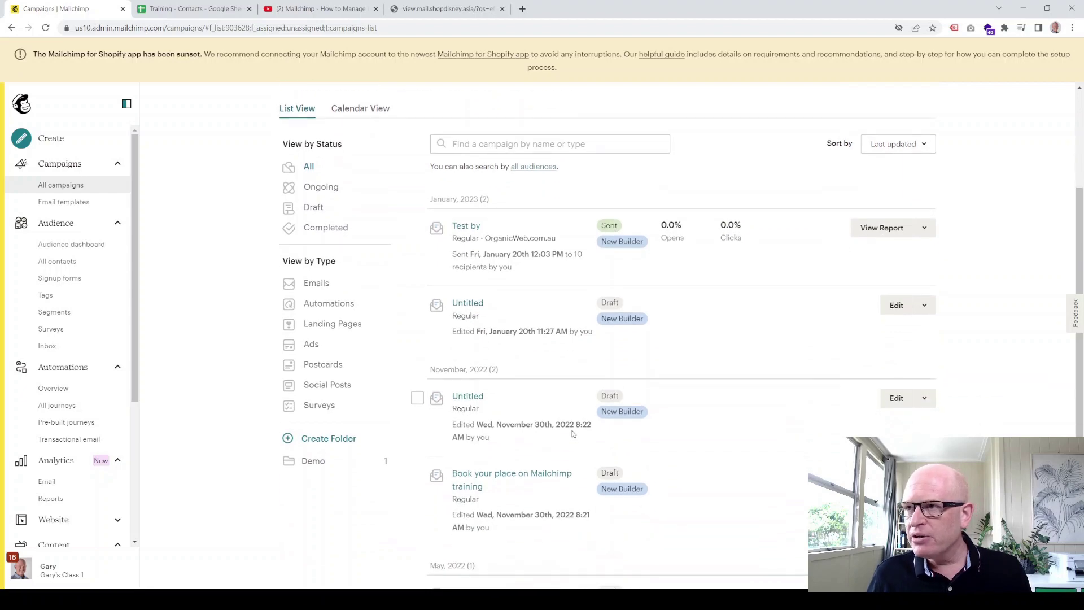
{"action": "scroll", "coordinate": [573, 438], "scroll_direction": "up", "scroll_amount": 3}
{"action": "left_click", "coordinate": [362, 176]}
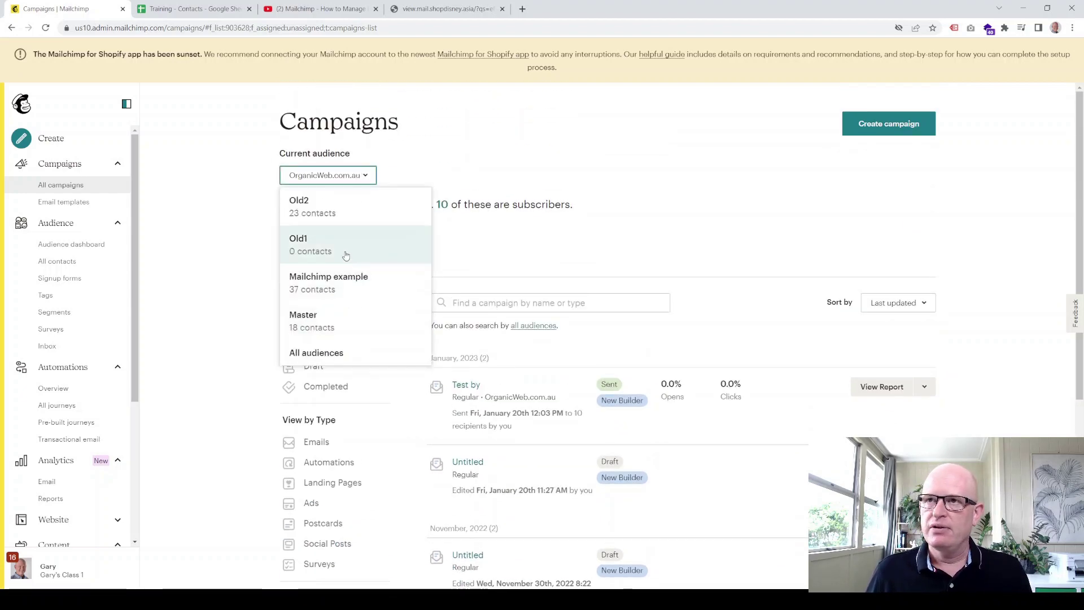
{"action": "left_click", "coordinate": [355, 289]}
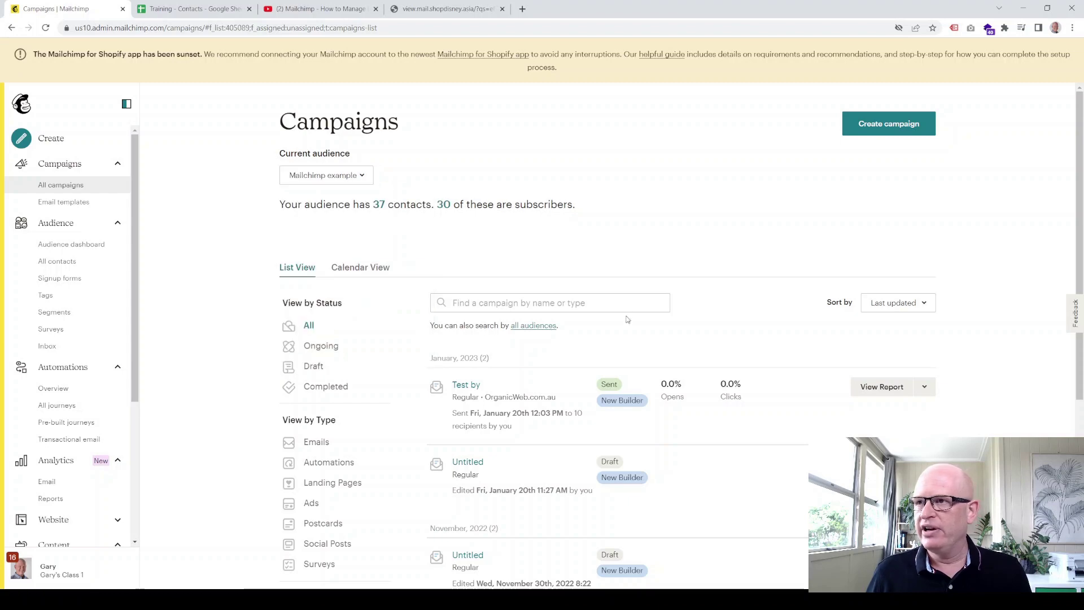
{"action": "scroll", "coordinate": [627, 320], "scroll_direction": "down", "scroll_amount": 7}
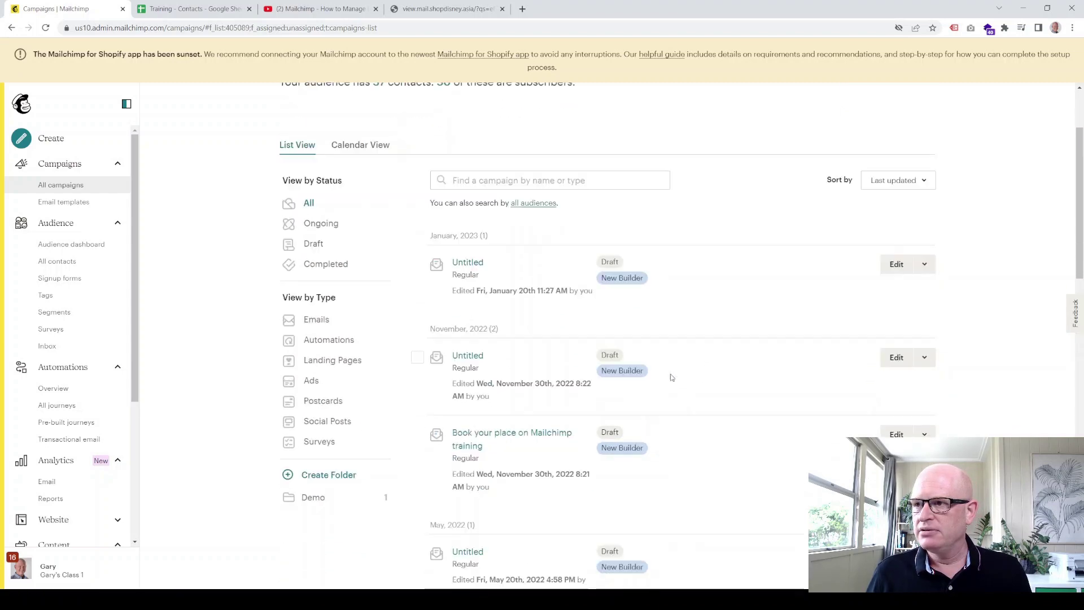
{"action": "scroll", "coordinate": [670, 375], "scroll_direction": "down", "scroll_amount": 1}
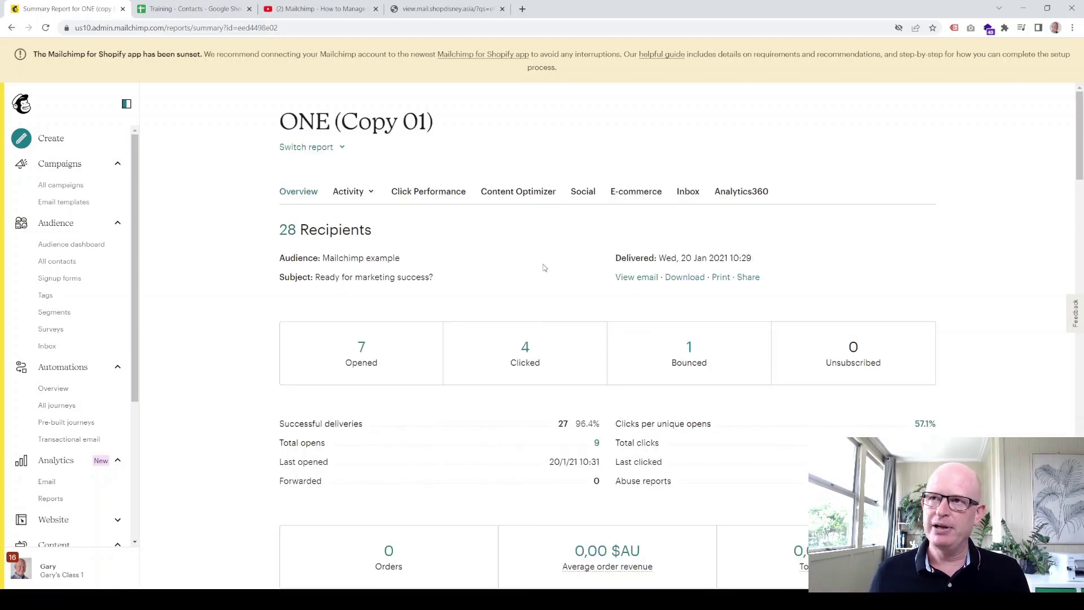
Step: Review the report's delivery, open, click and revenue figures, its Content Optimizer summary and the top links clicked
{"action": "scroll", "coordinate": [544, 266], "scroll_direction": "down", "scroll_amount": 2}
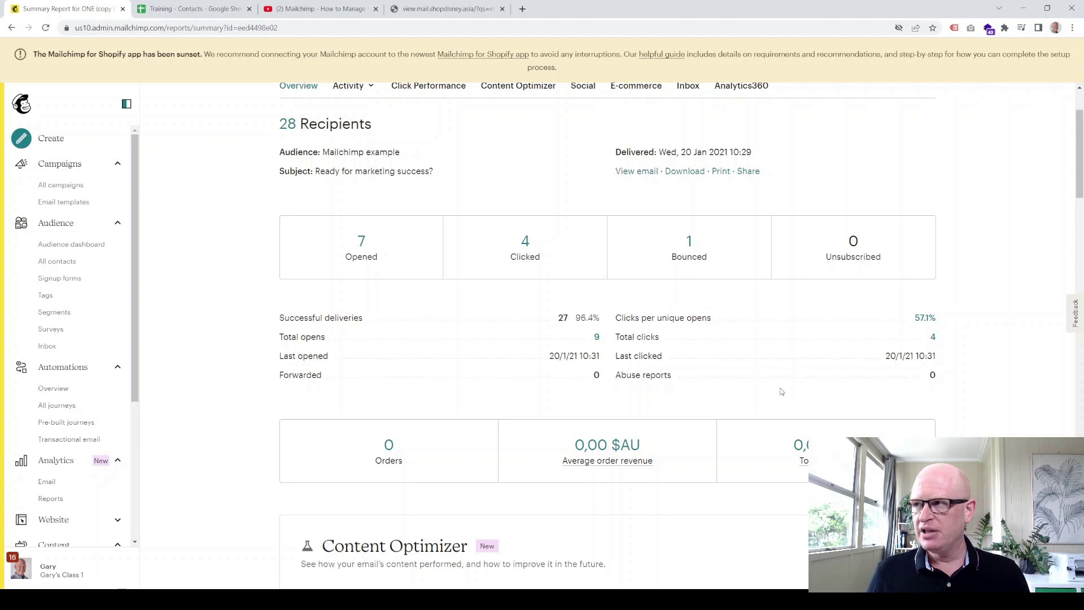
{"action": "scroll", "coordinate": [782, 392], "scroll_direction": "down", "scroll_amount": 4}
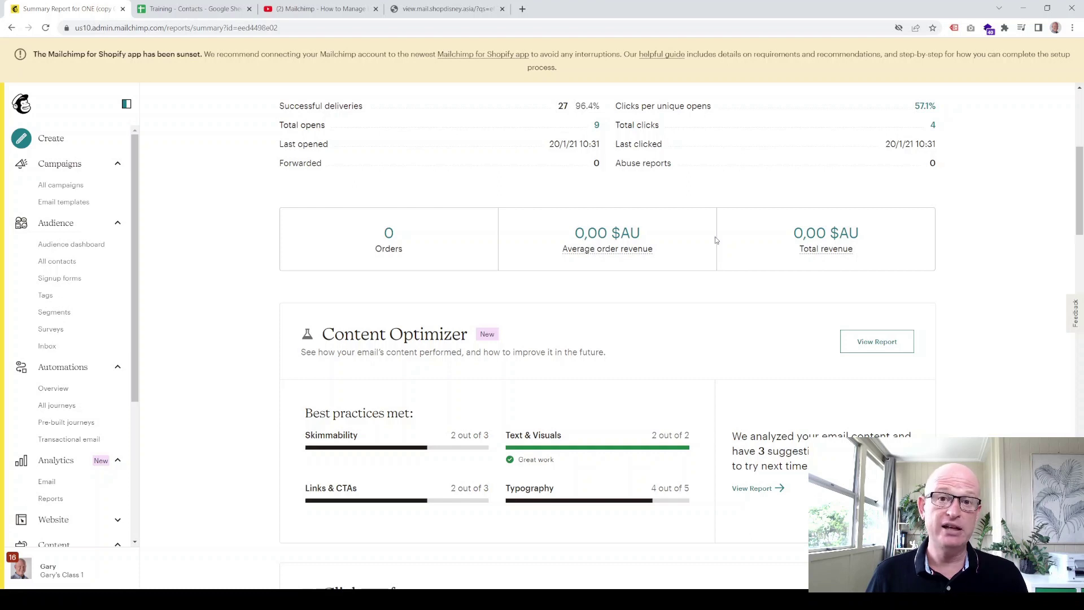
{"action": "scroll", "coordinate": [715, 240], "scroll_direction": "down", "scroll_amount": 2}
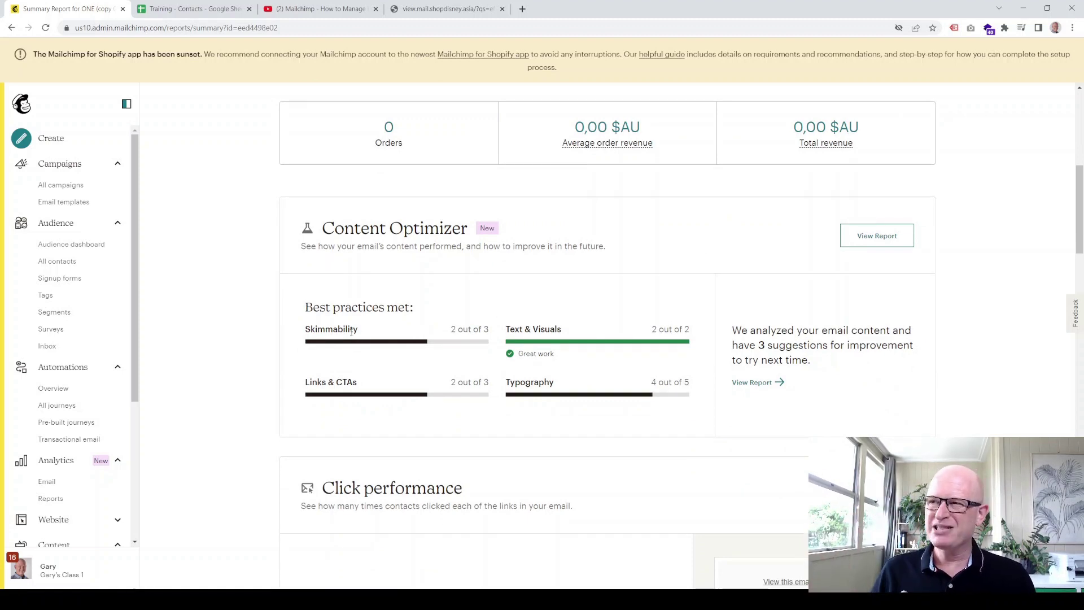
{"action": "scroll", "coordinate": [757, 380], "scroll_direction": "down", "scroll_amount": 2}
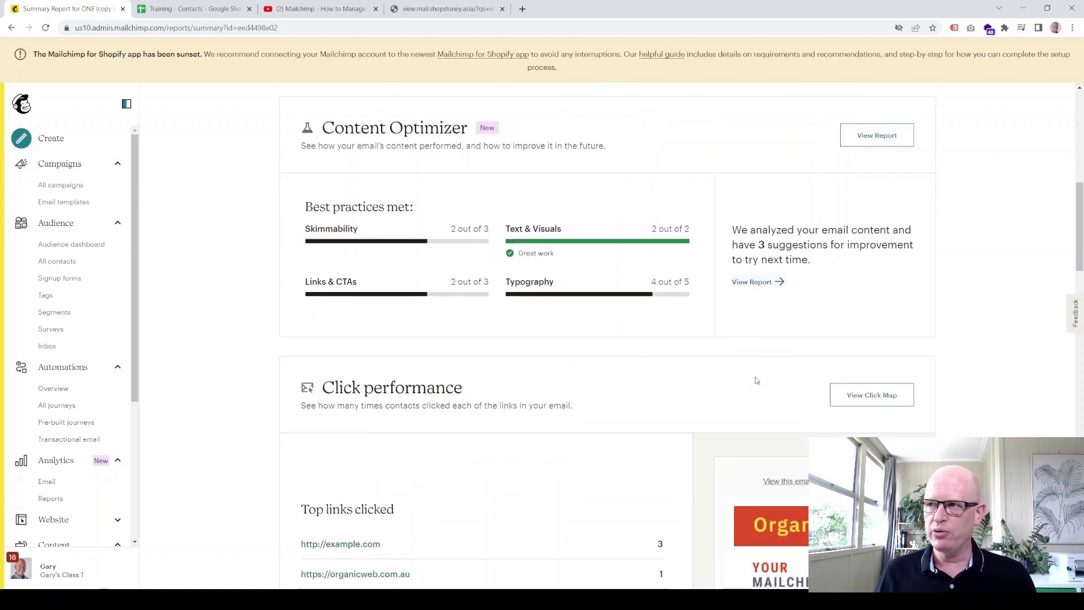
{"action": "scroll", "coordinate": [756, 380], "scroll_direction": "down", "scroll_amount": 1}
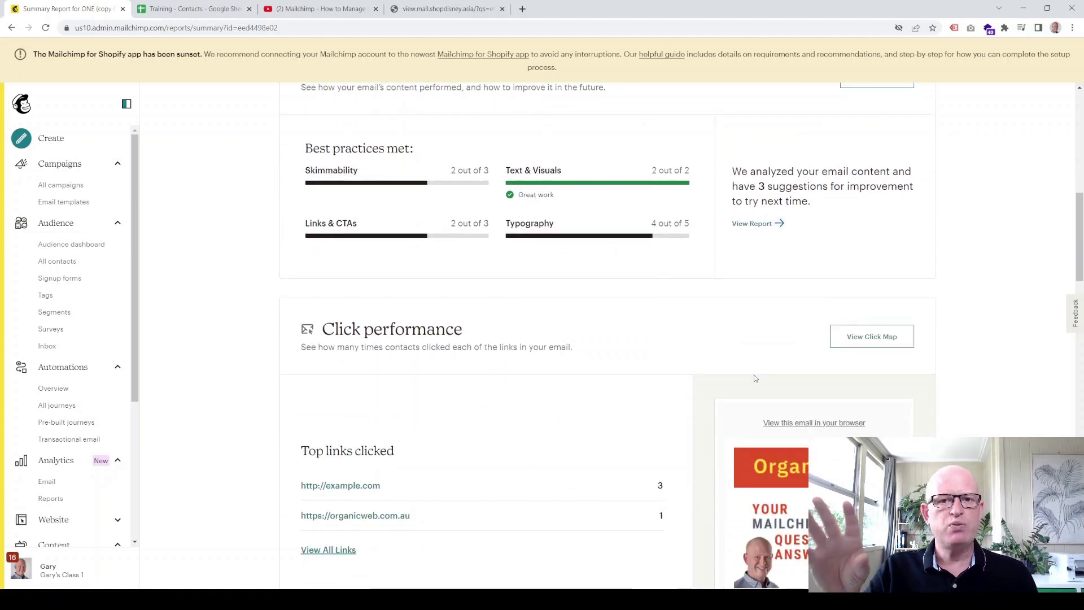
{"action": "scroll", "coordinate": [753, 378], "scroll_direction": "down", "scroll_amount": 2}
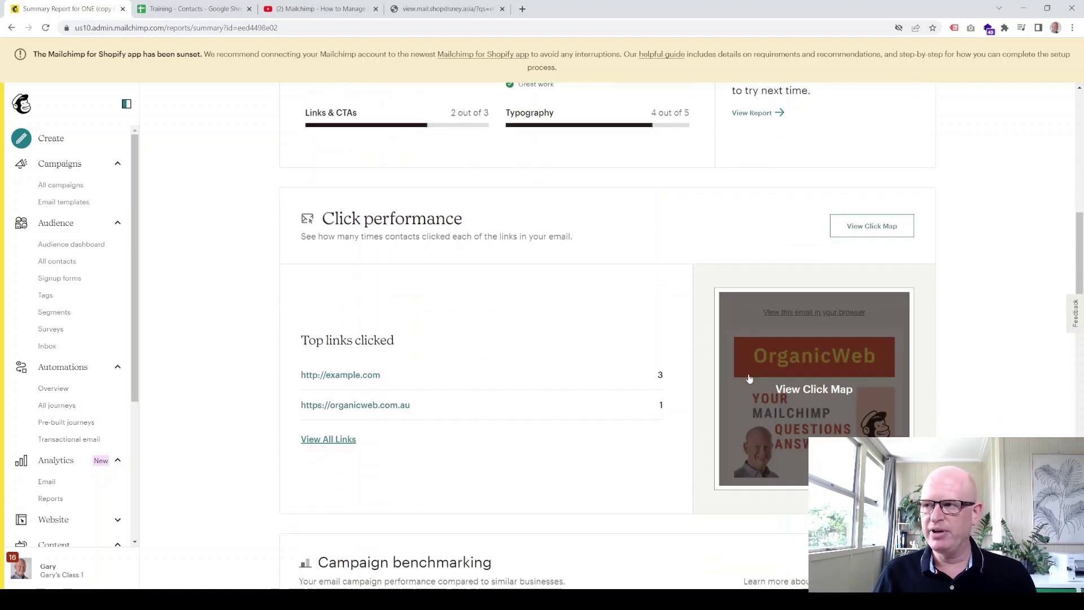
{"action": "scroll", "coordinate": [749, 378], "scroll_direction": "down", "scroll_amount": 1}
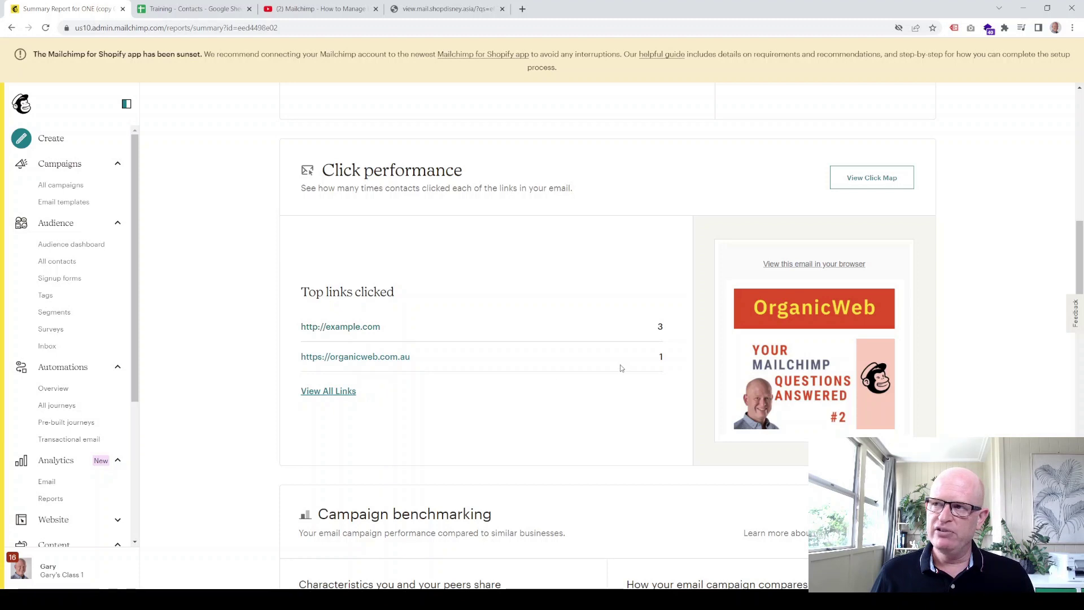
Step: Open the campaign's click map and examine how clicks are distributed across the header, image and "Watch Now" button
{"action": "left_click", "coordinate": [898, 175]}
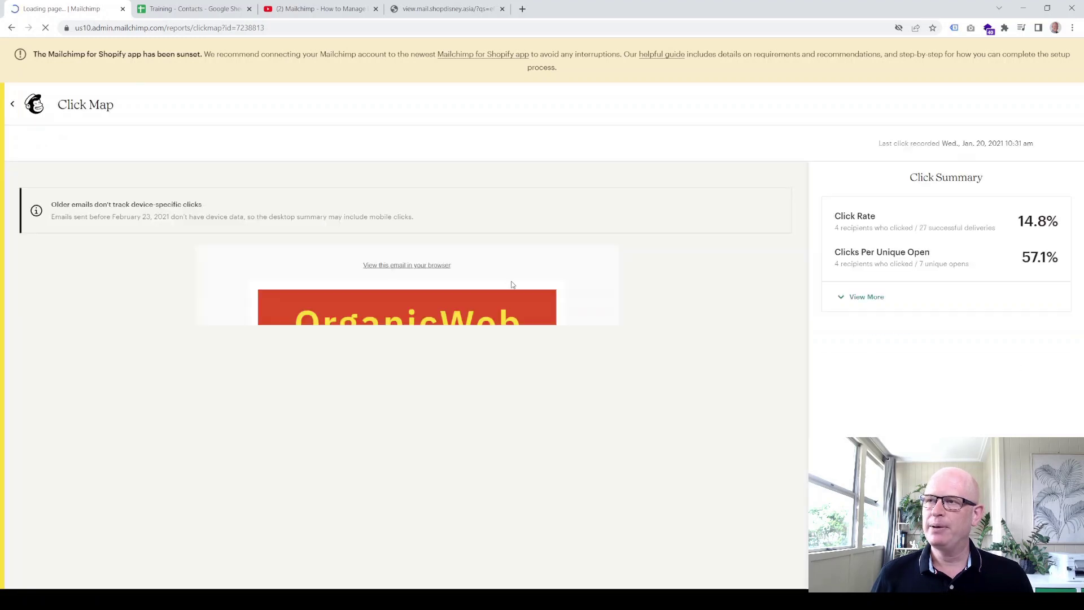
{"action": "scroll", "coordinate": [595, 323], "scroll_direction": "down", "scroll_amount": 1}
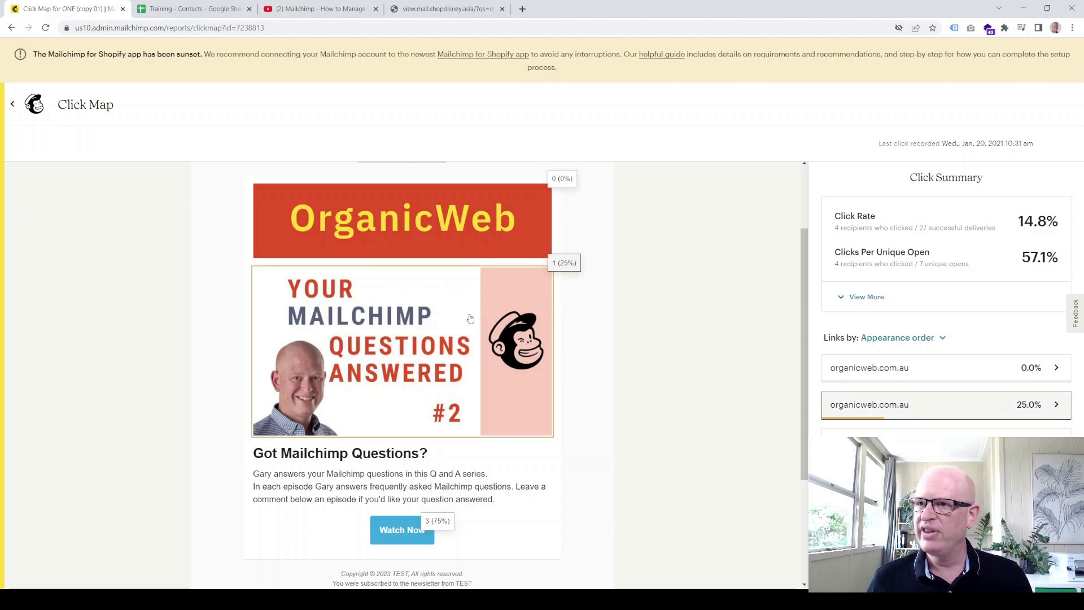
{"action": "scroll", "coordinate": [471, 320], "scroll_direction": "down", "scroll_amount": 1}
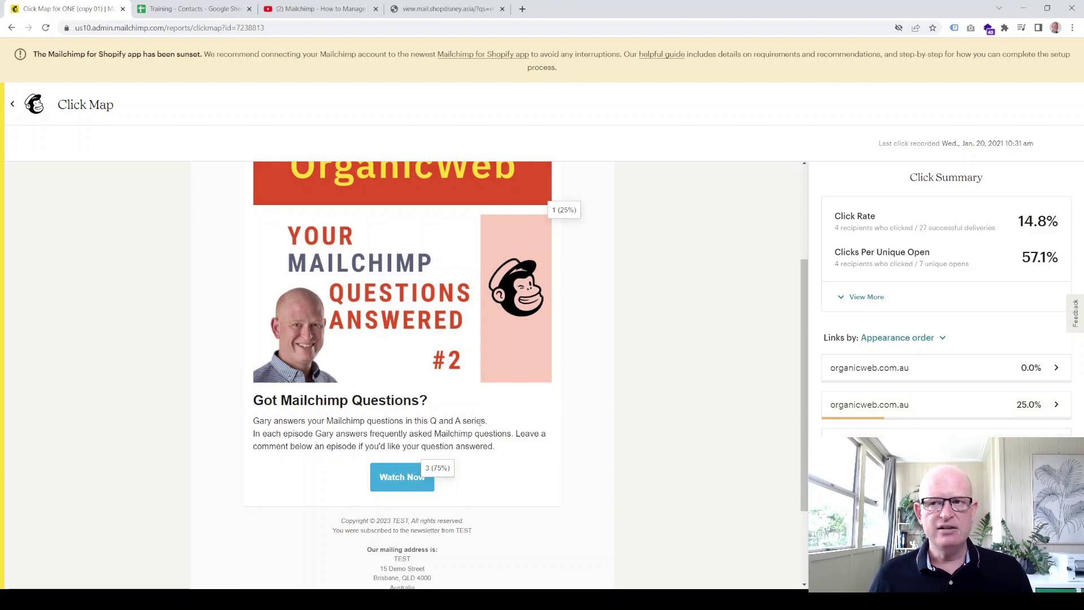
{"action": "left_click", "coordinate": [400, 482]}
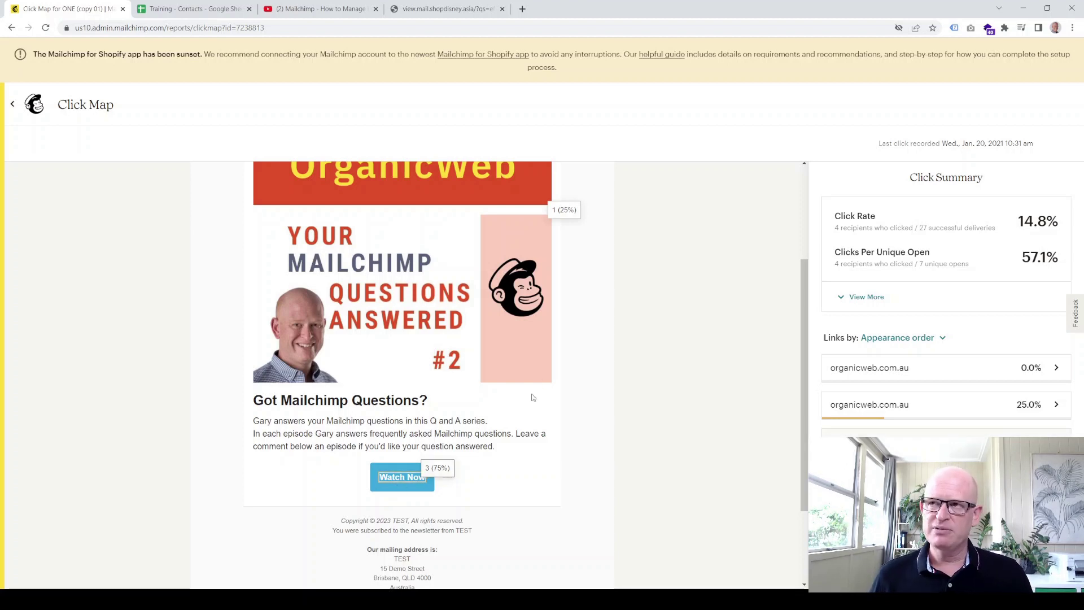
{"action": "scroll", "coordinate": [593, 310], "scroll_direction": "up", "scroll_amount": 1}
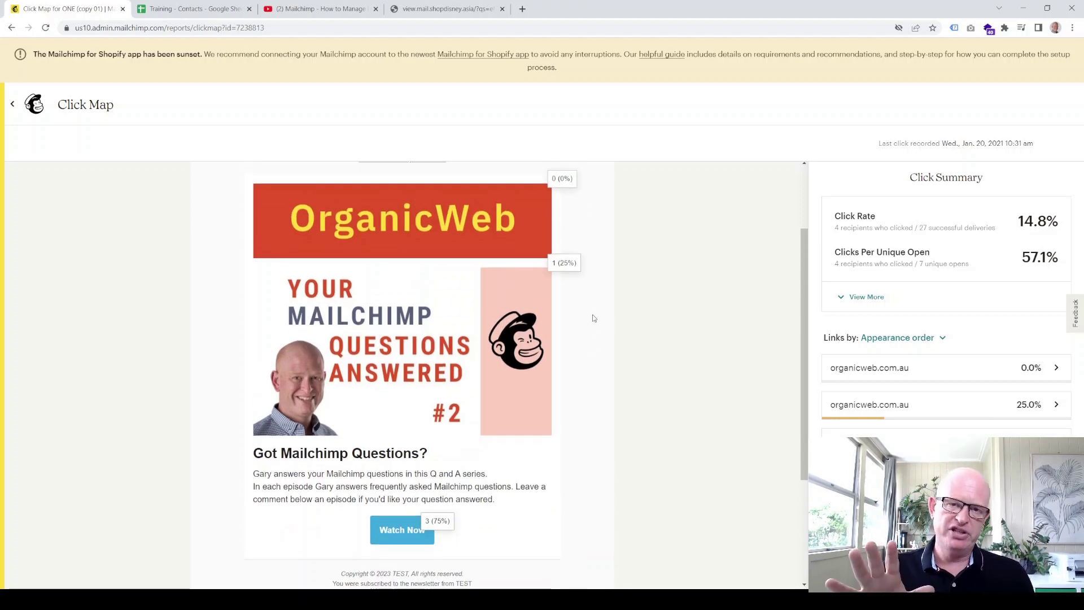
{"action": "scroll", "coordinate": [594, 318], "scroll_direction": "down", "scroll_amount": 1}
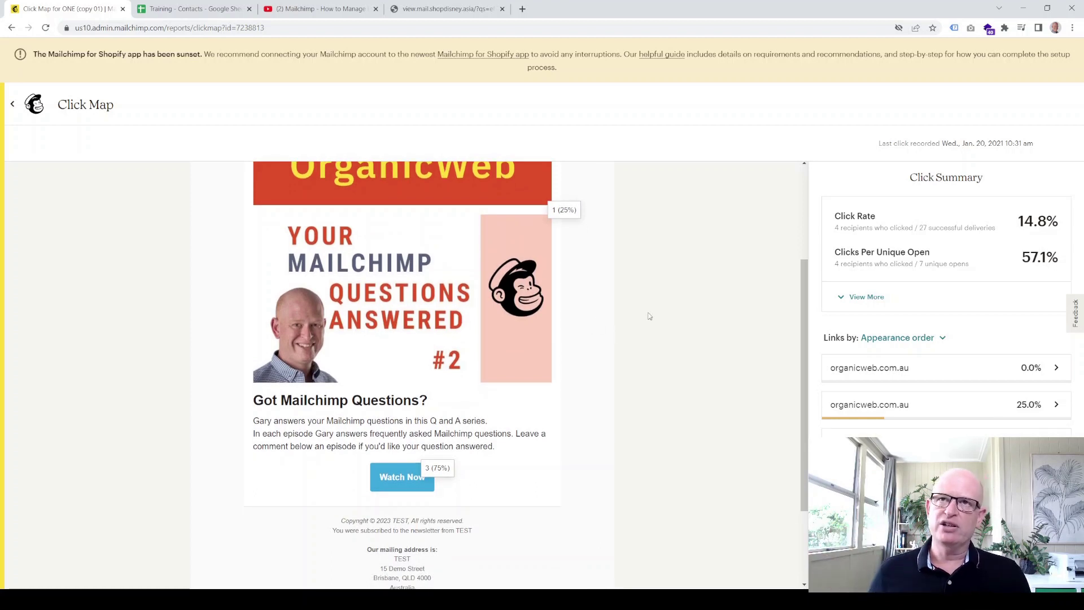
Step: Return to the summary report and compare the campaign's open rate and click rate in the campaign benchmarking section
{"action": "left_click", "coordinate": [45, 107]}
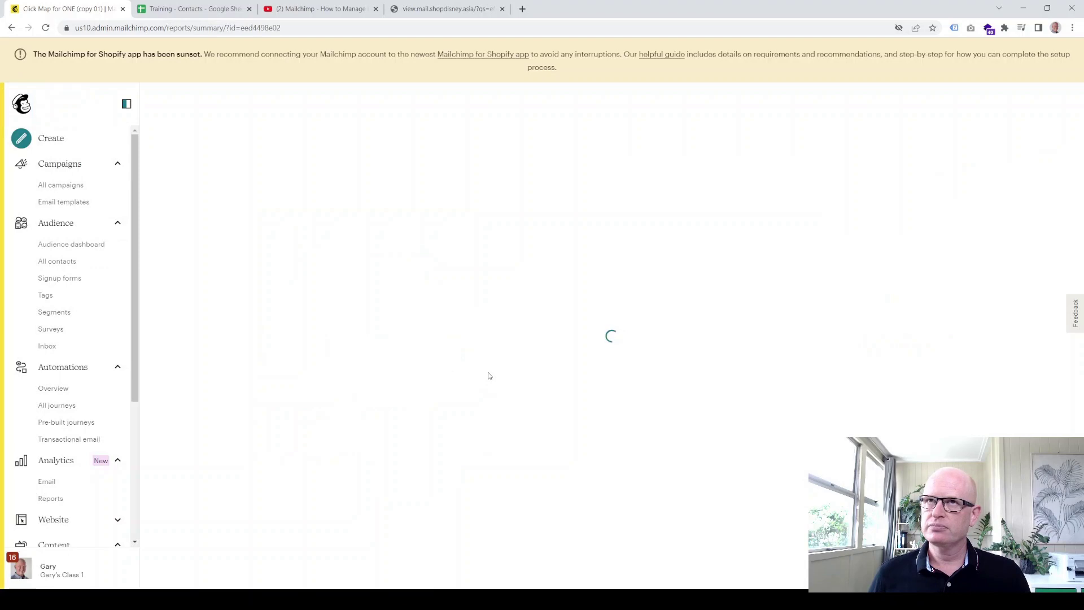
{"action": "scroll", "coordinate": [542, 393], "scroll_direction": "down", "scroll_amount": 5}
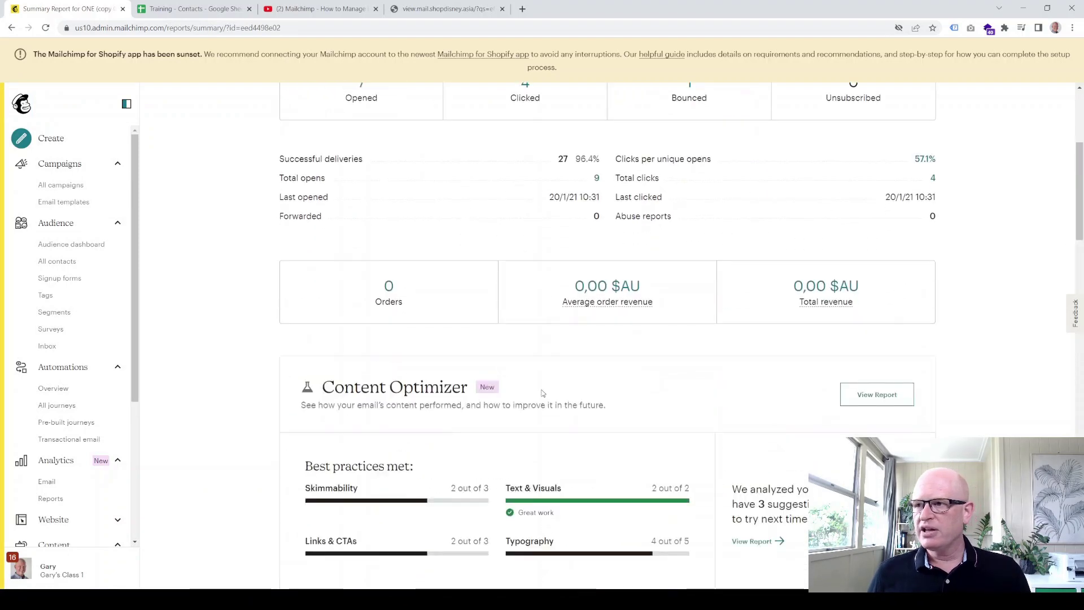
{"action": "scroll", "coordinate": [542, 393], "scroll_direction": "down", "scroll_amount": 12}
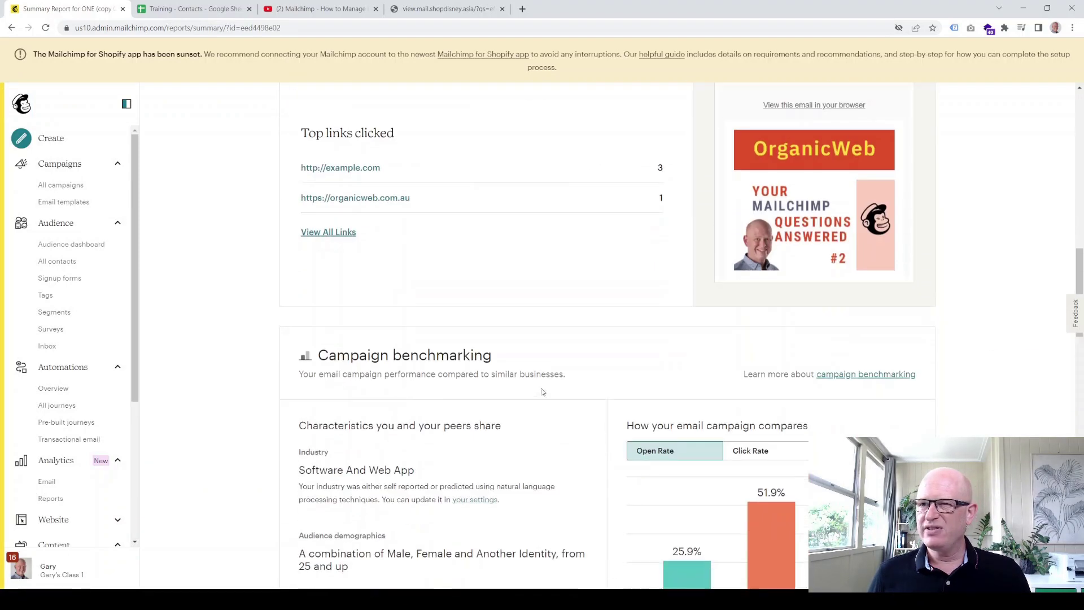
{"action": "scroll", "coordinate": [542, 392], "scroll_direction": "down", "scroll_amount": 3}
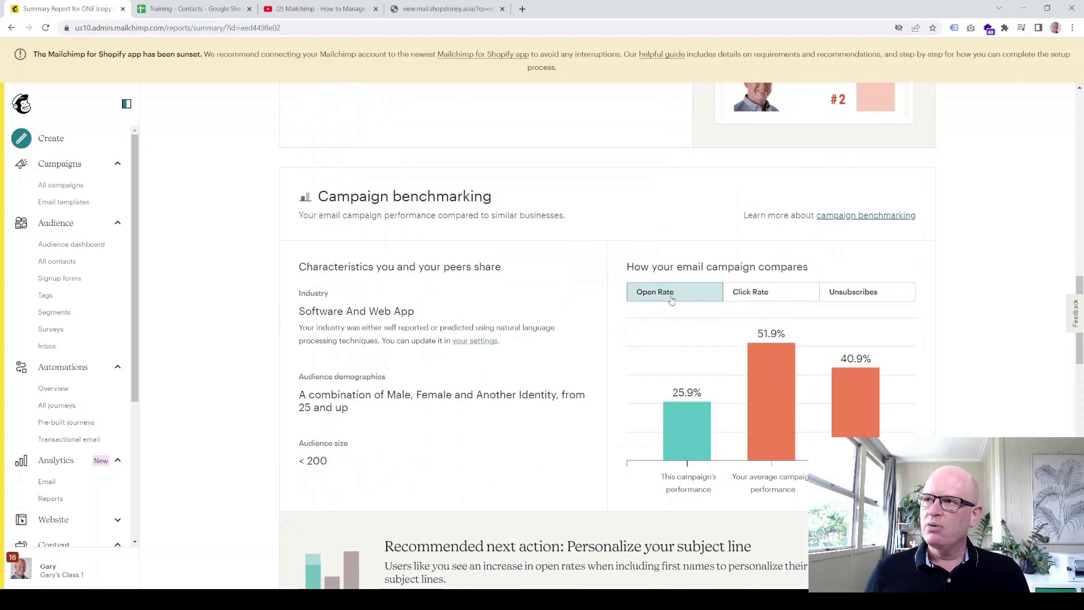
{"action": "left_click", "coordinate": [748, 295]}
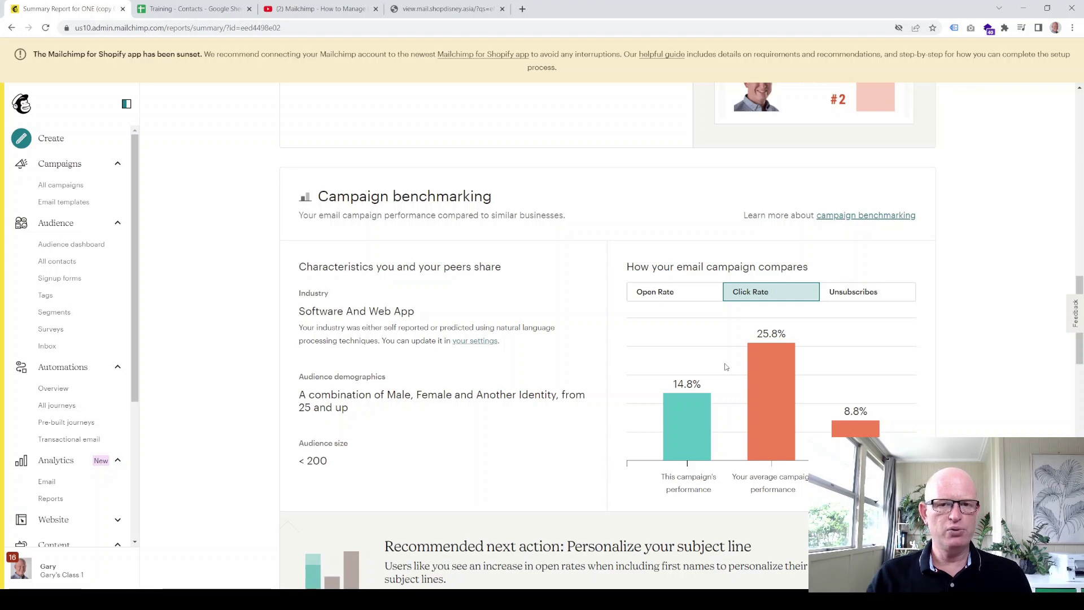
Step: Examine the report's predicted demographics, 24-hour performance, most active subscribers, social performance and top locations, and return towards the summary figures
{"action": "scroll", "coordinate": [515, 404], "scroll_direction": "down", "scroll_amount": 7}
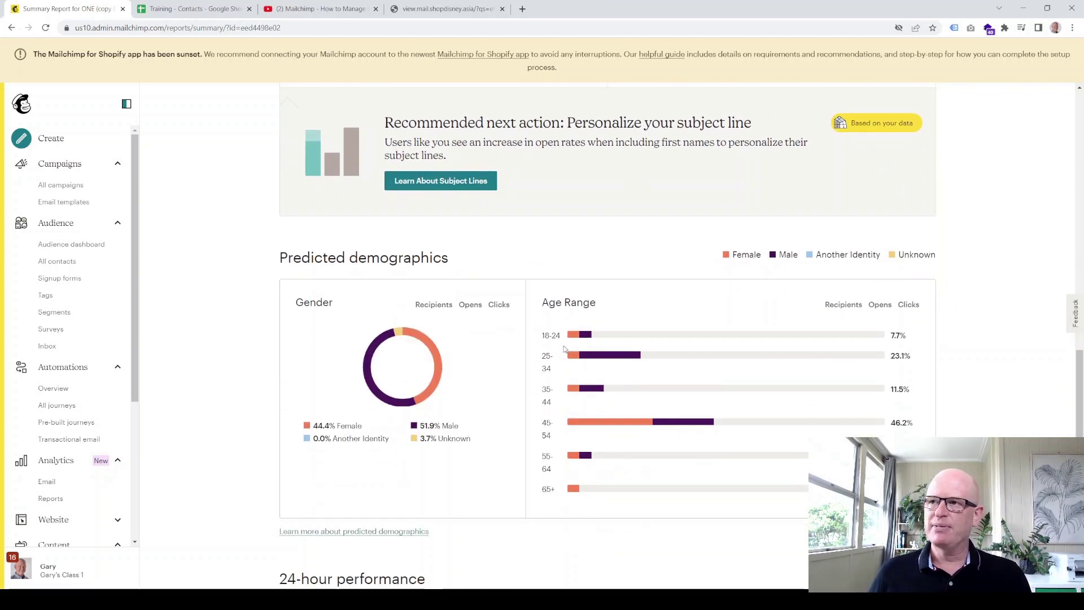
{"action": "scroll", "coordinate": [565, 349], "scroll_direction": "down", "scroll_amount": 5}
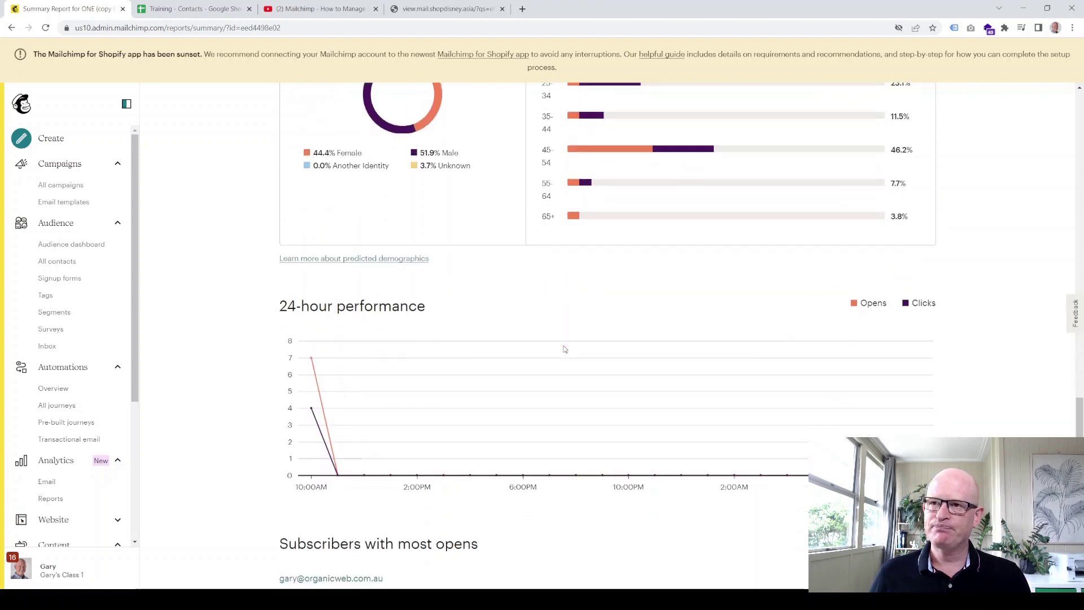
{"action": "mouse_move", "coordinate": [319, 353]}
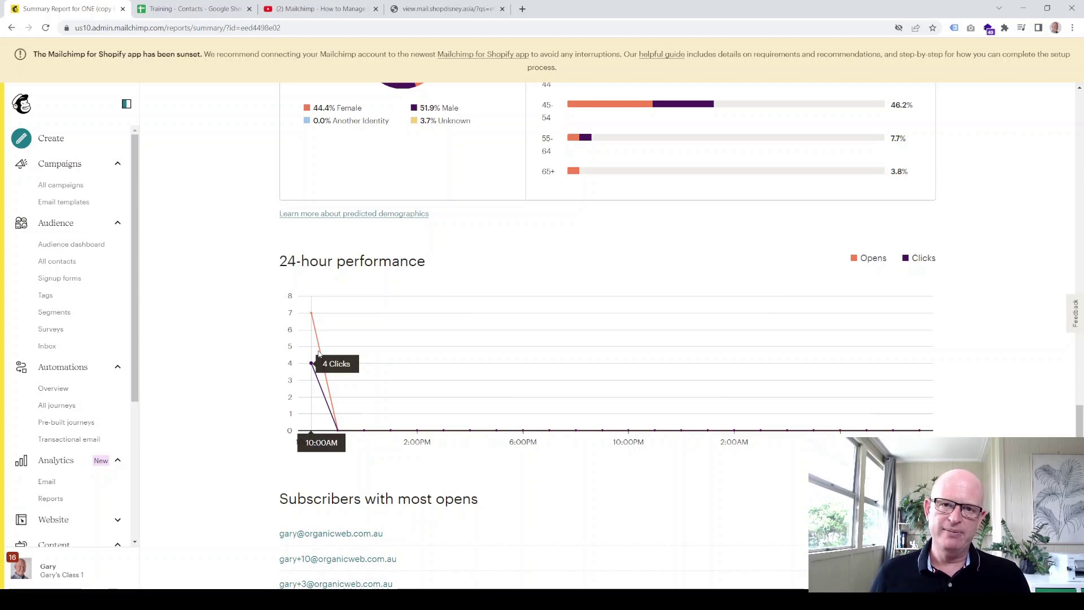
{"action": "scroll", "coordinate": [444, 406], "scroll_direction": "down", "scroll_amount": 3}
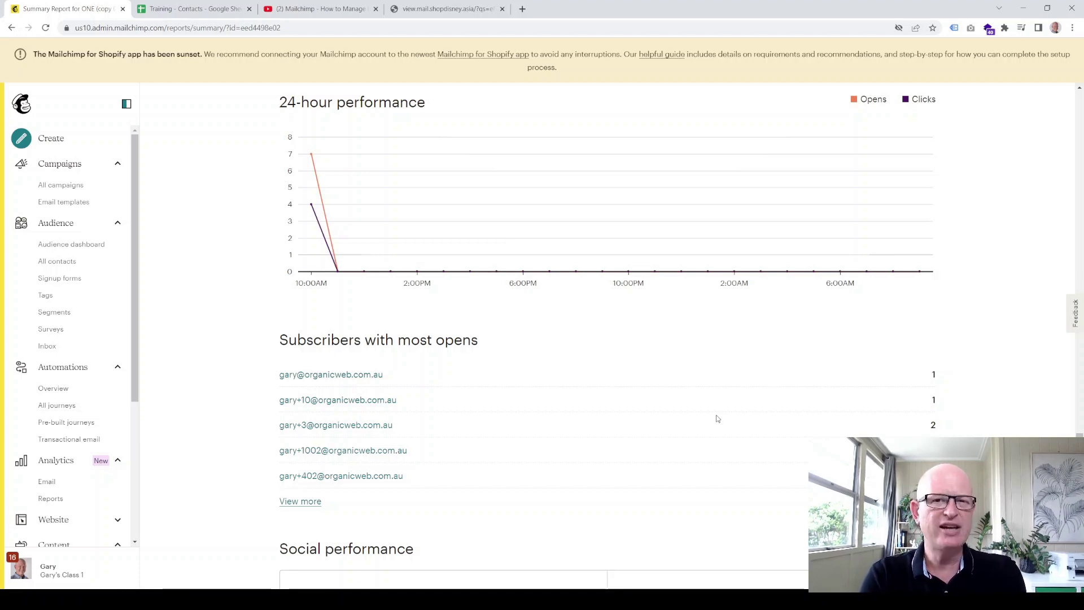
{"action": "scroll", "coordinate": [716, 418], "scroll_direction": "down", "scroll_amount": 5}
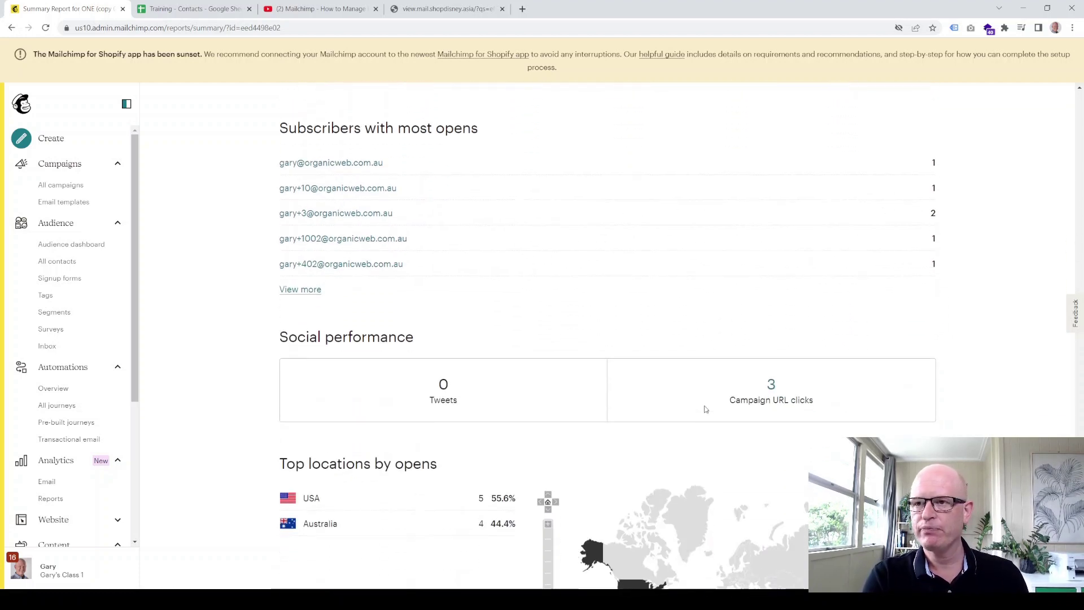
{"action": "scroll", "coordinate": [704, 406], "scroll_direction": "up", "scroll_amount": 20}
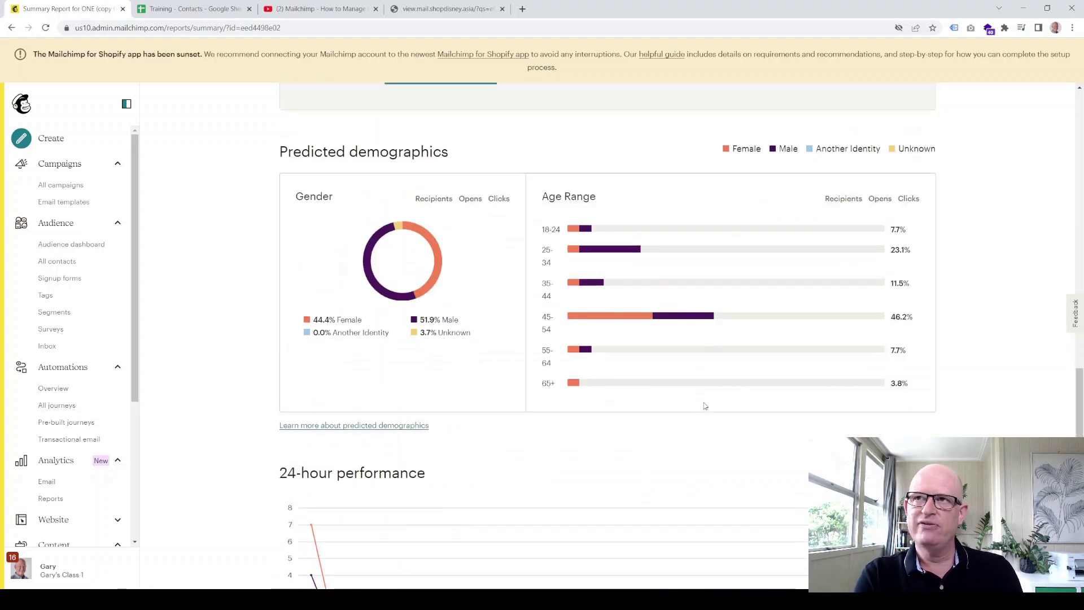
{"action": "scroll", "coordinate": [704, 405], "scroll_direction": "up", "scroll_amount": 15}
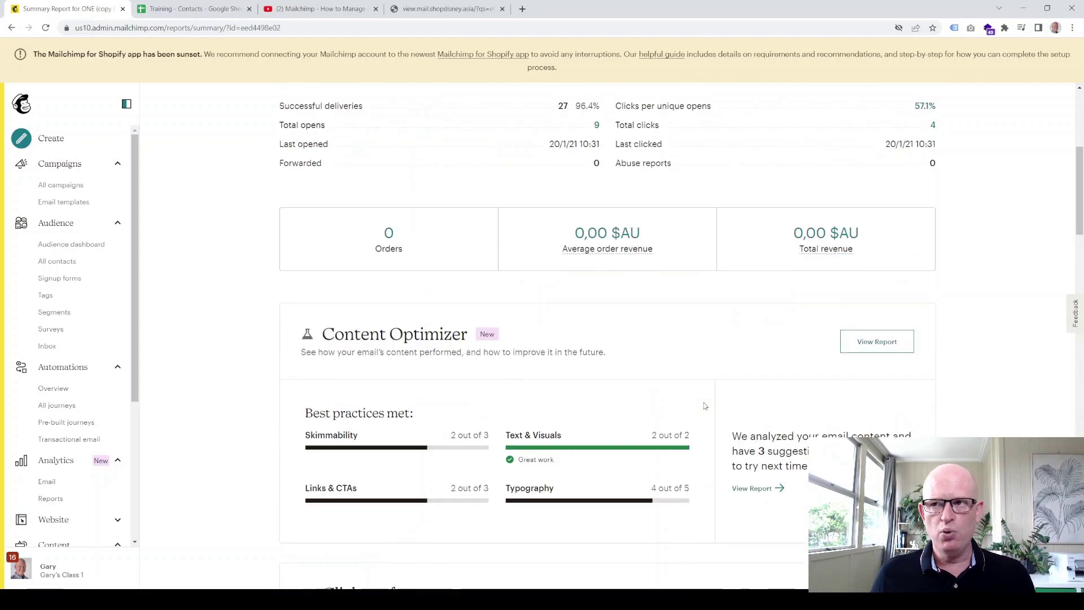